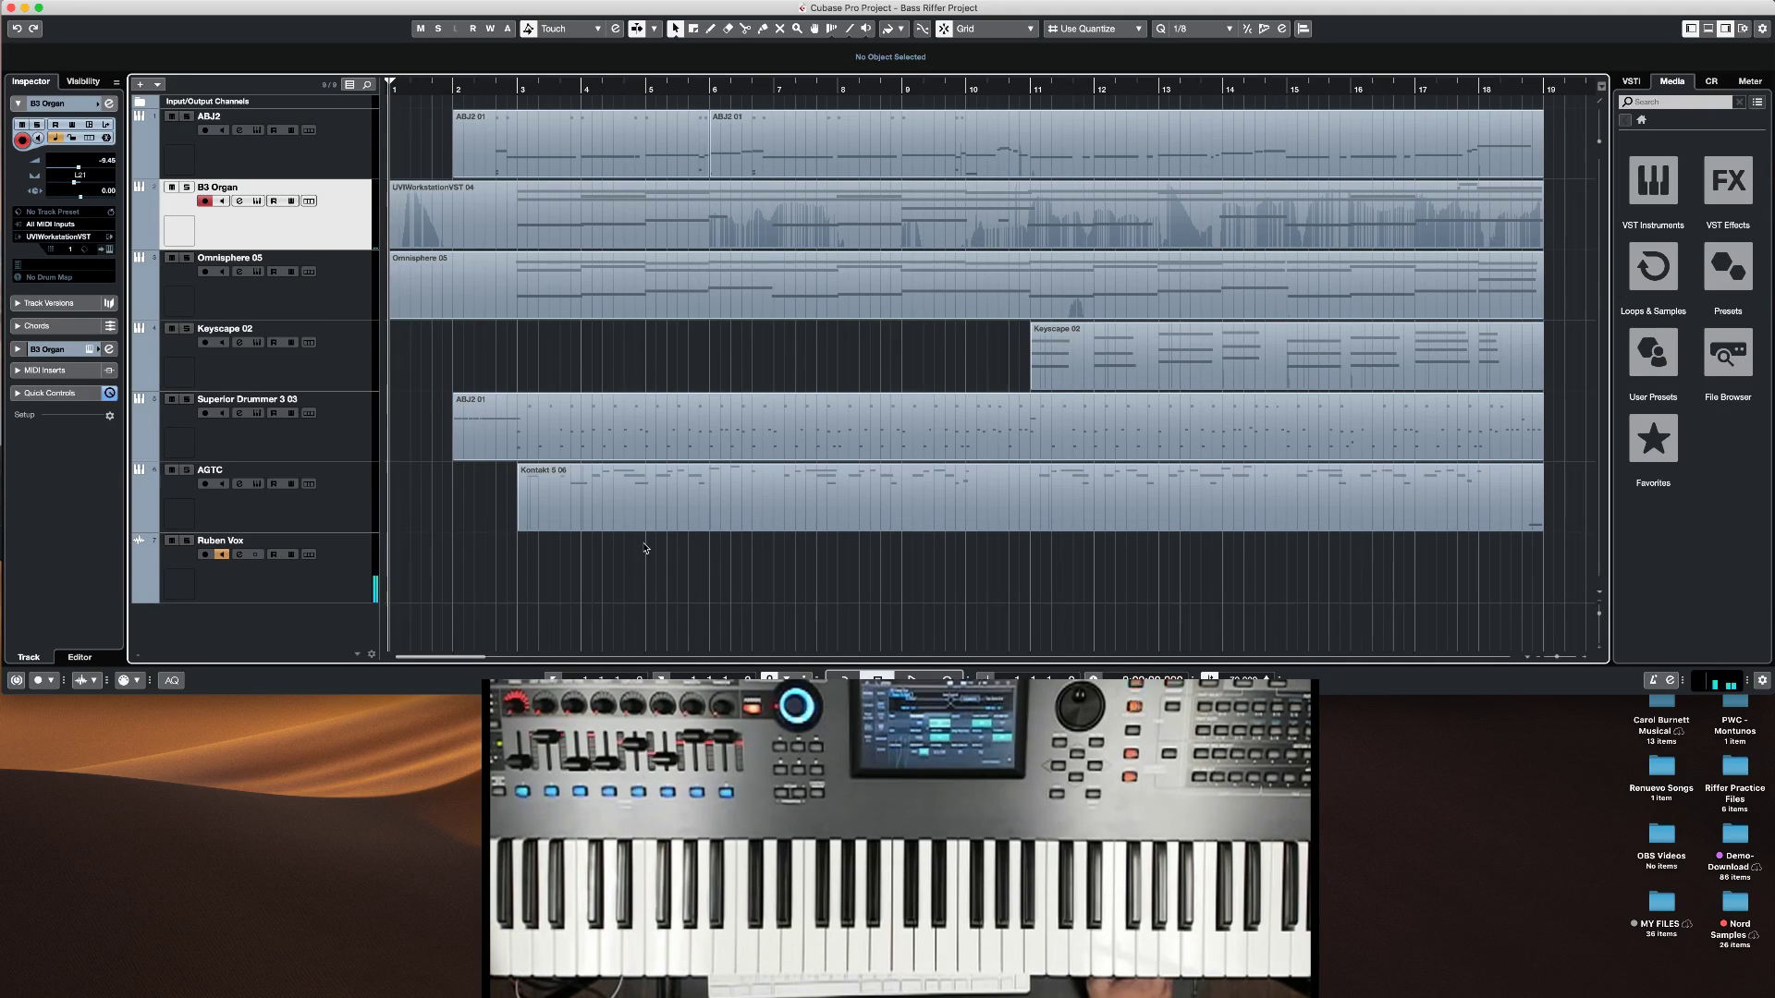
Step: Select the ABJ2 bass track and view its Ample Bass J instrument window, closing it again
mouse_move(540, 529)
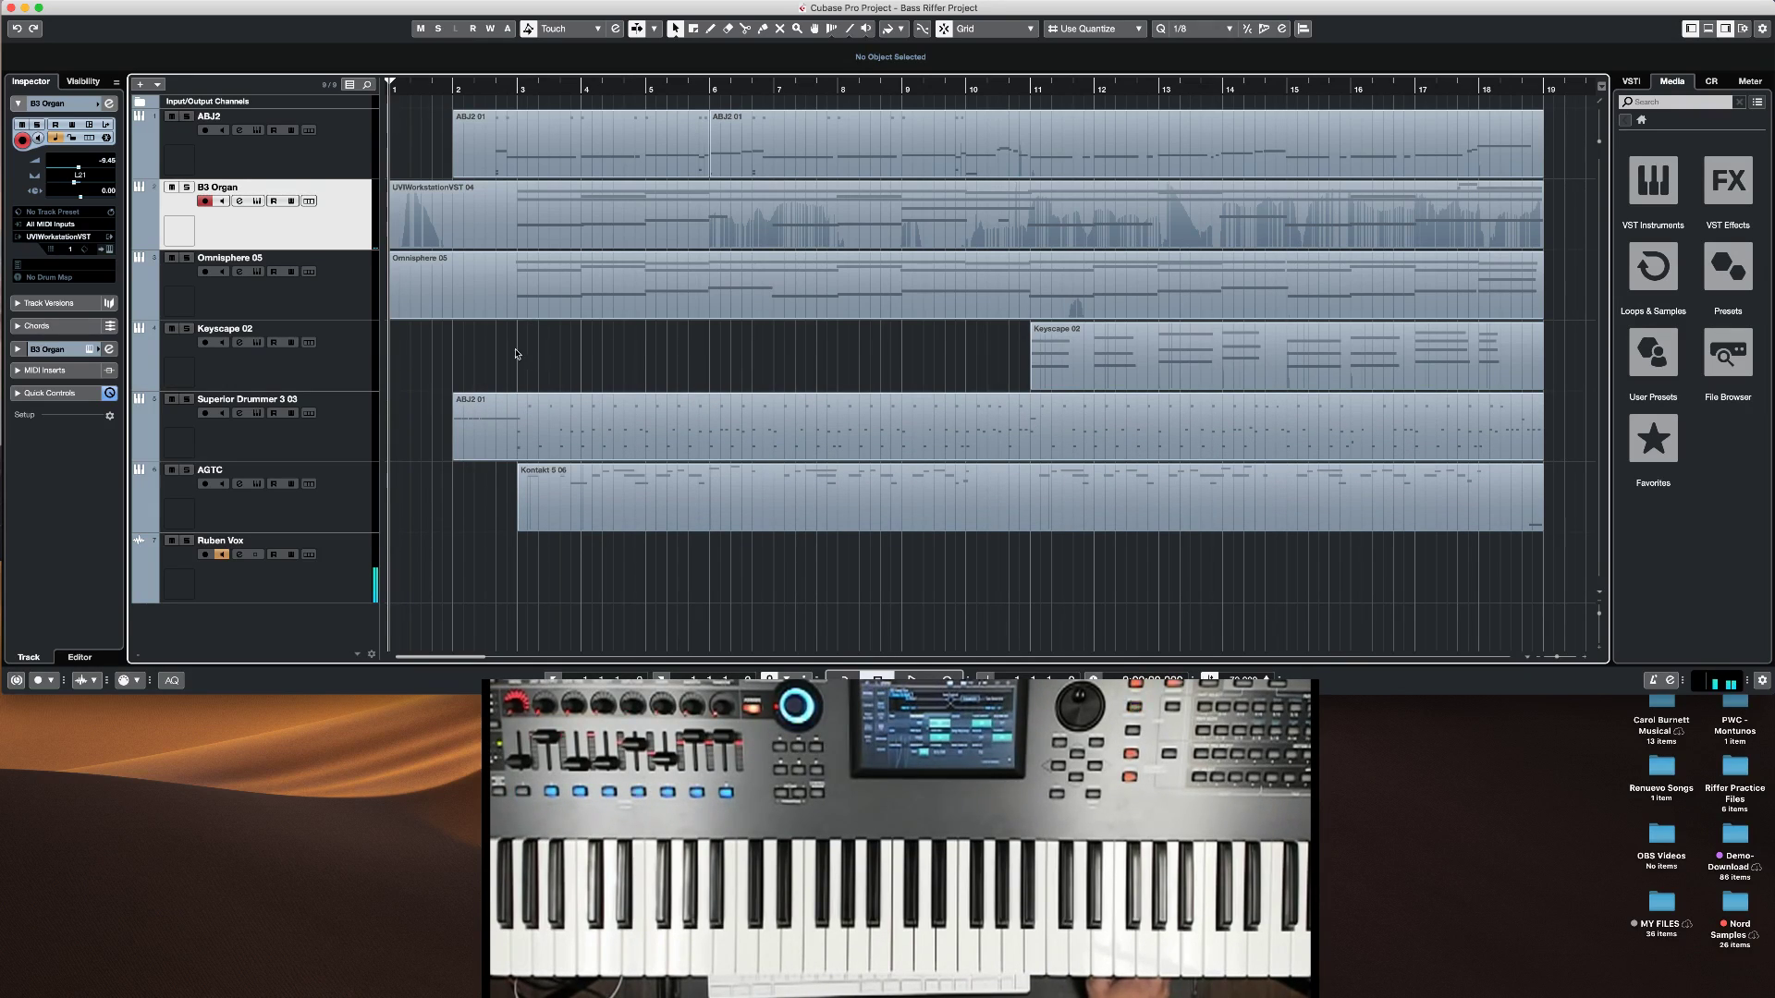
left_click(333, 151)
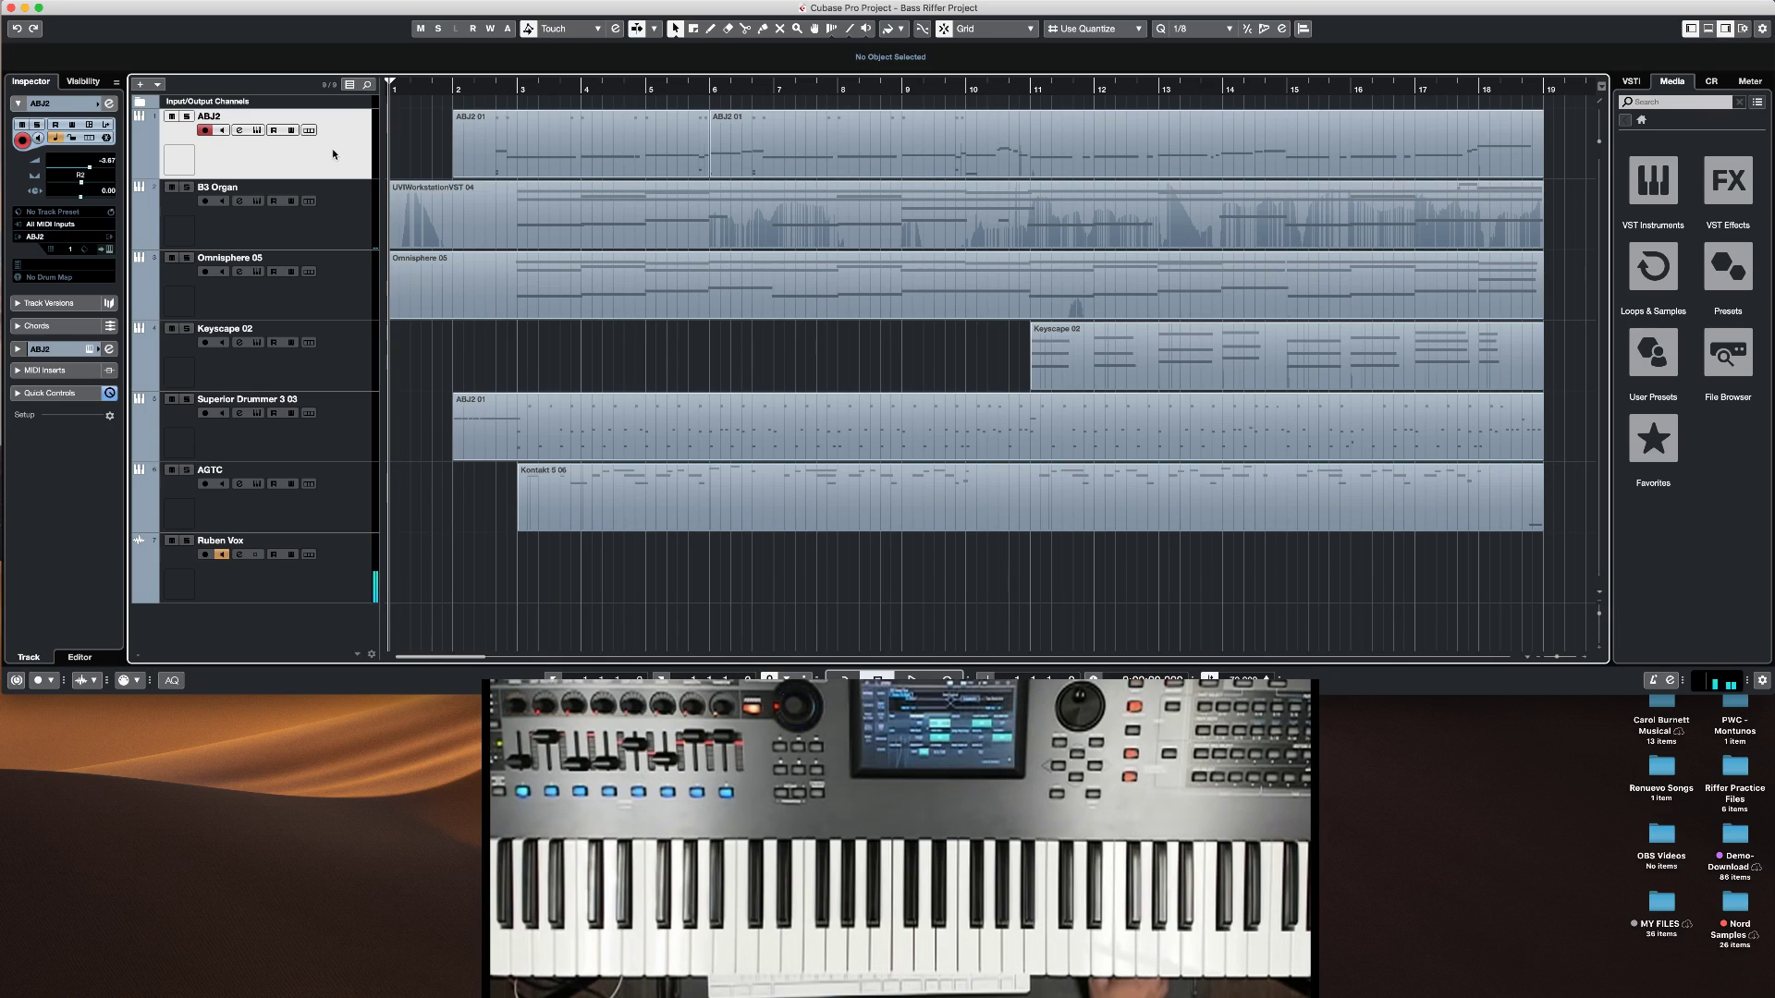
left_click(263, 131)
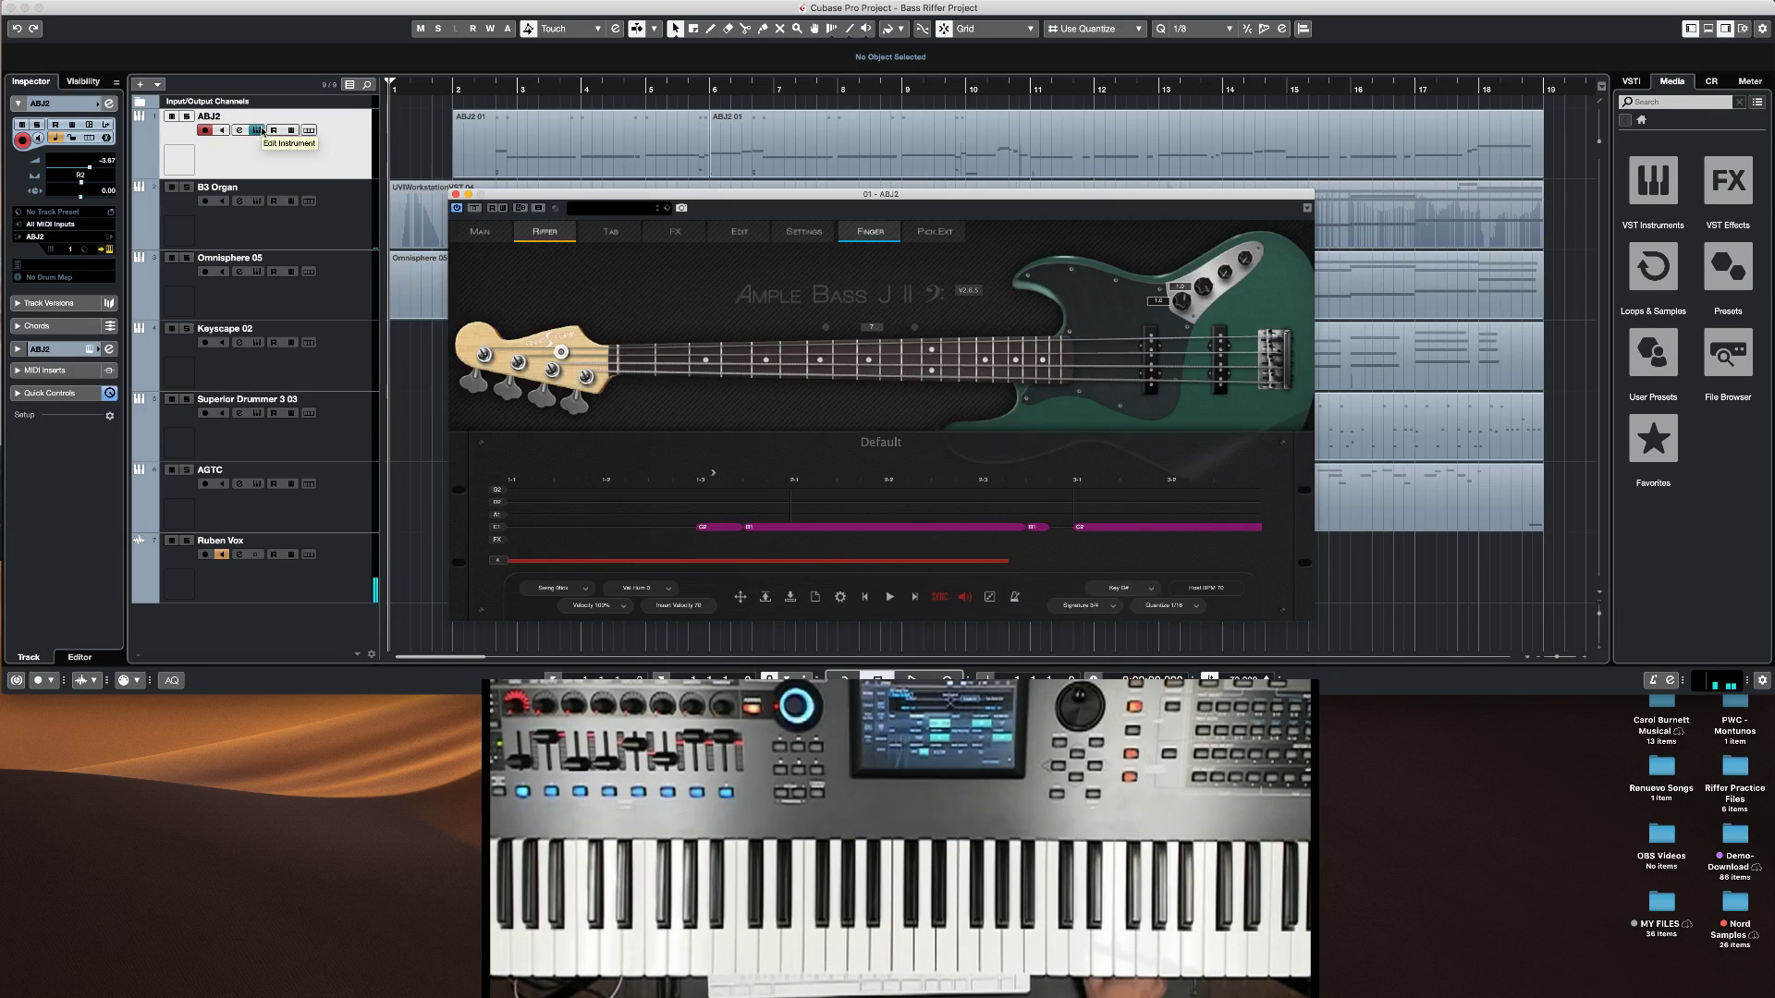
left_click(263, 131)
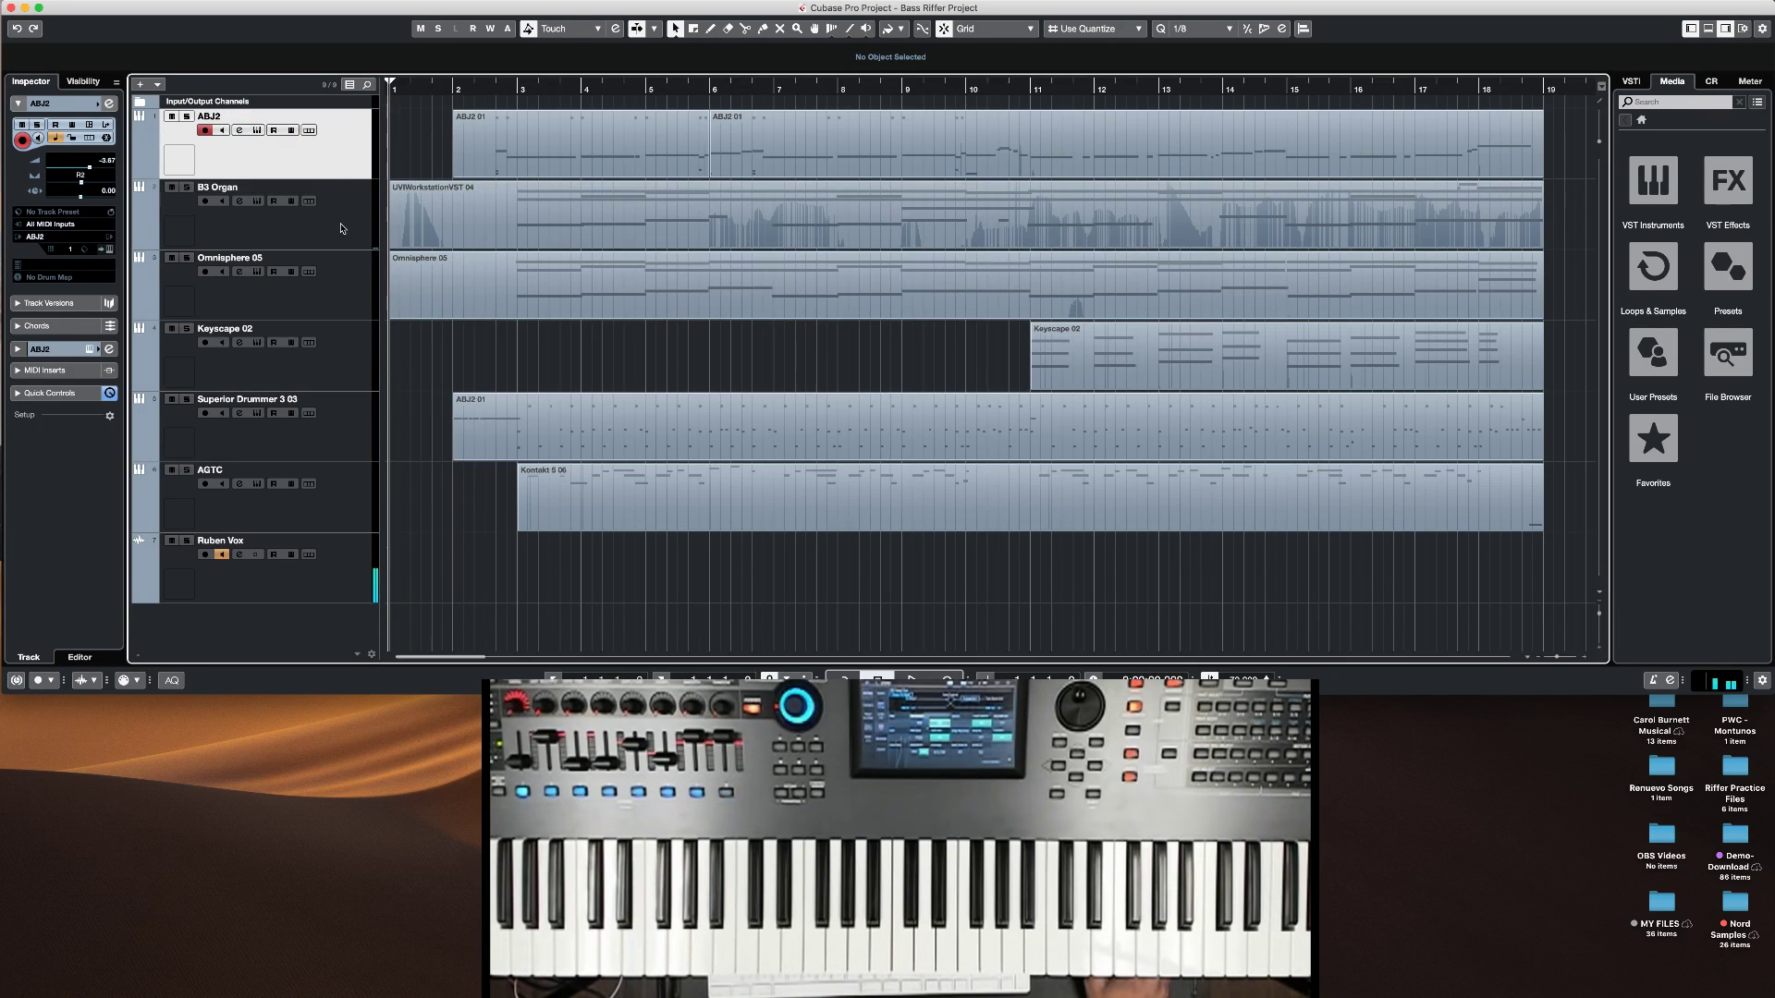
Step: Inspect the B3 Organ track's UVI Workstation instrument and select the Omnisphere 05 and B3 Organ tracks to audition them
left_click(351, 210)
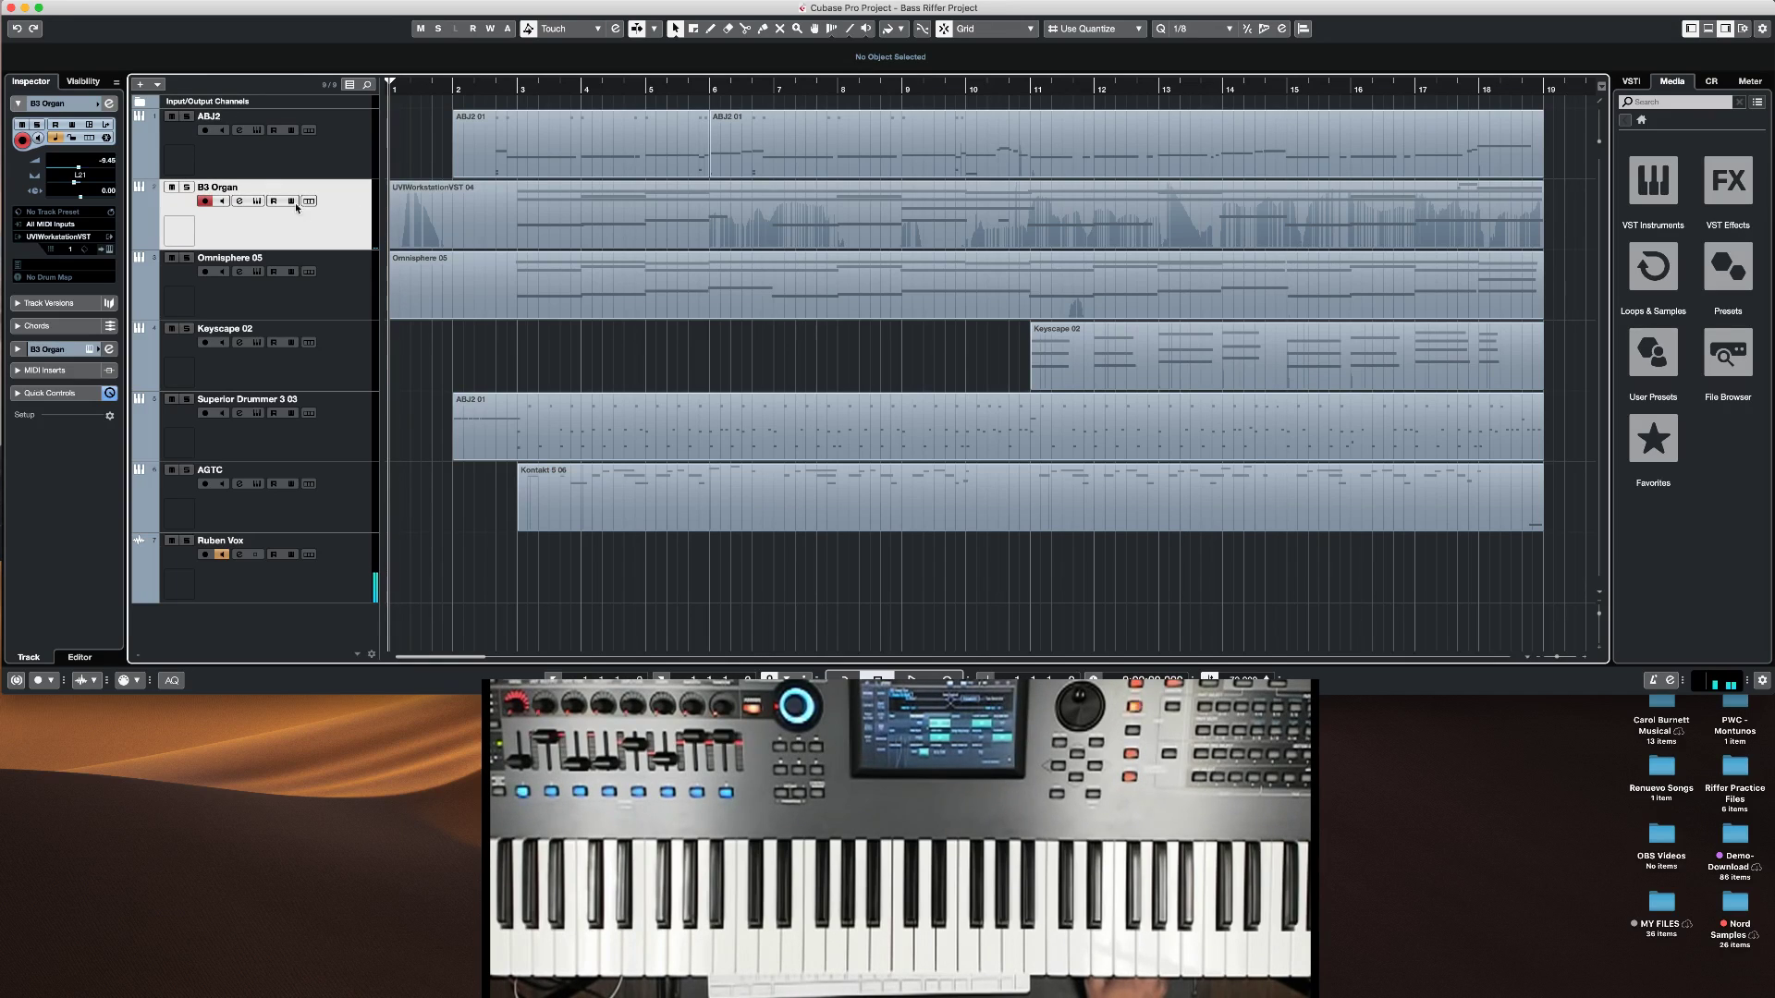
left_click(261, 203)
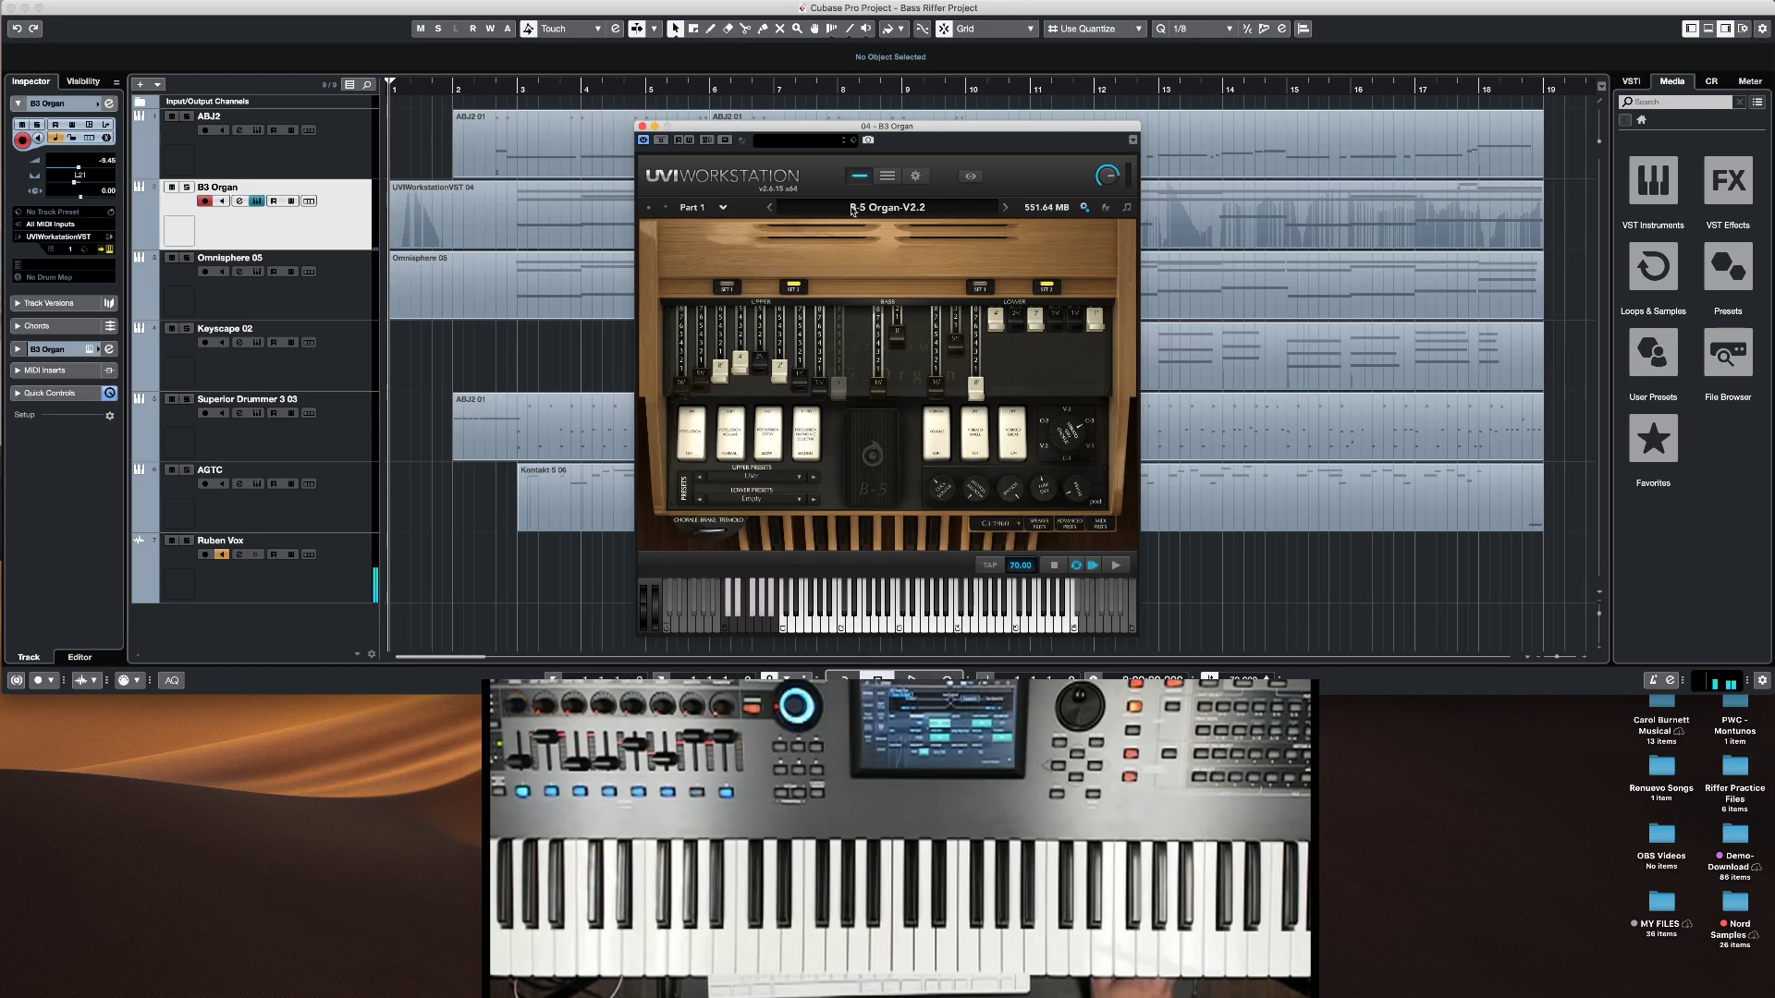
left_click(643, 126)
left_click(368, 271)
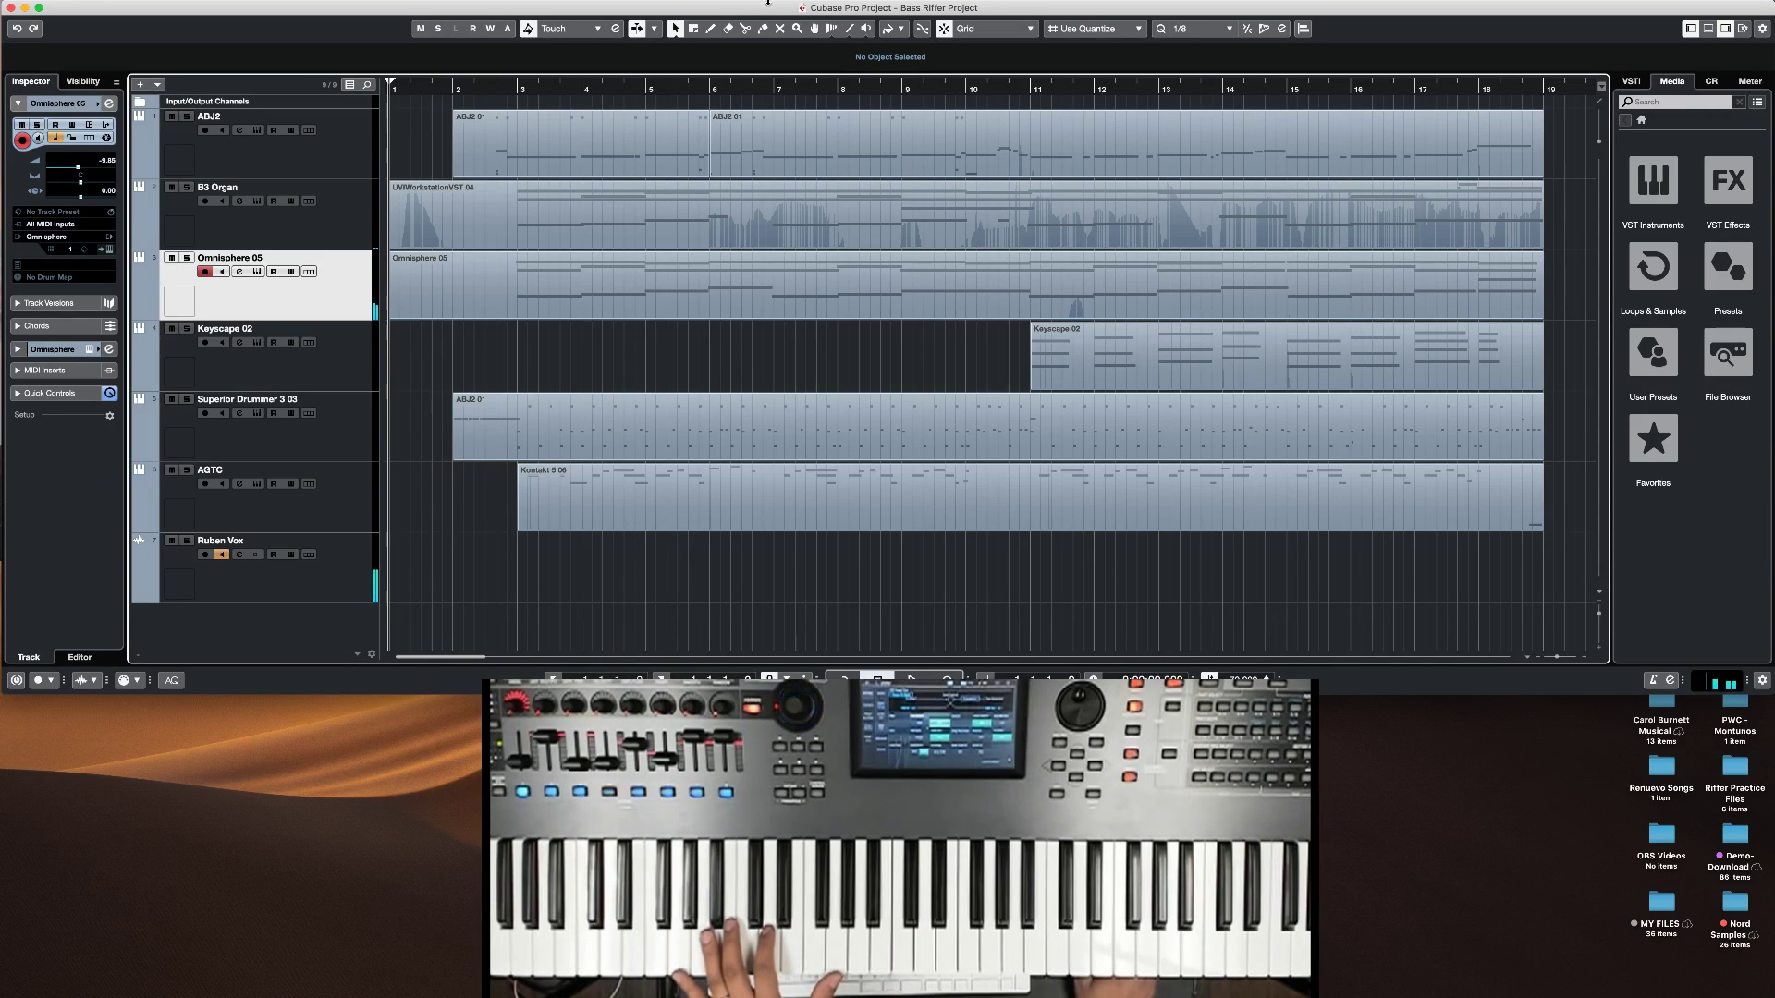
left_click(364, 218)
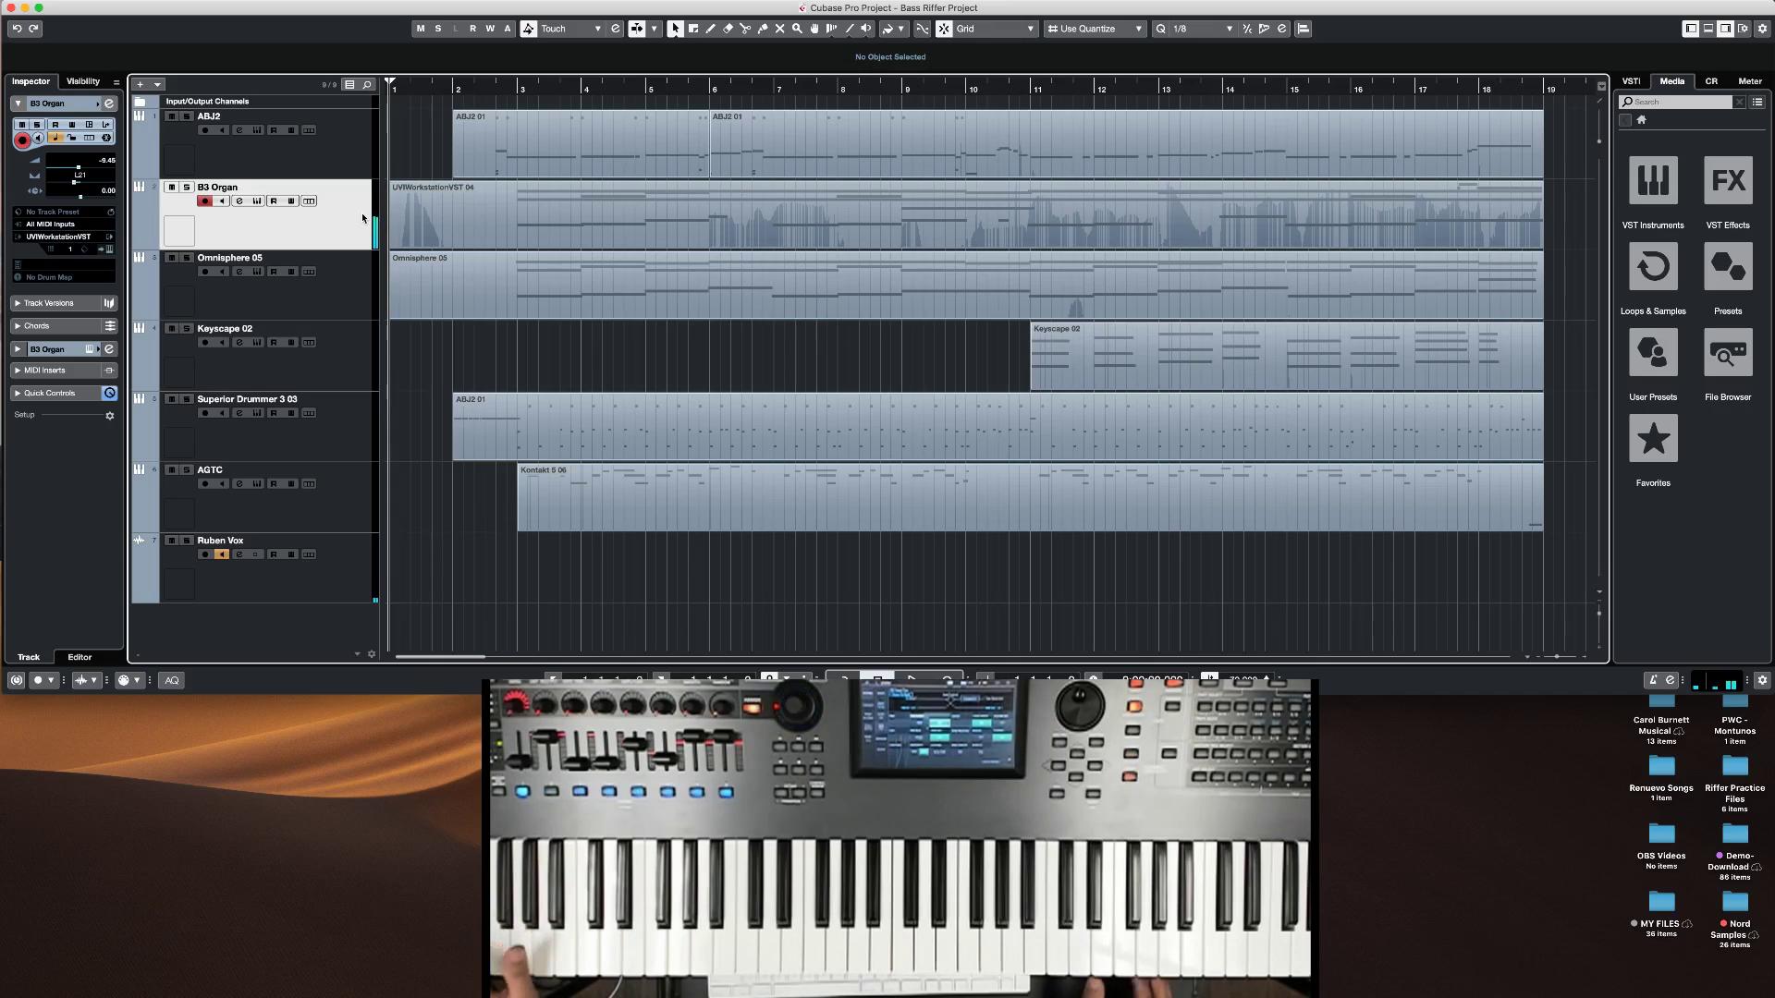
Step: Select the Keyscape 02 track and view its Keyscape instrument window, closing it again
left_click(327, 366)
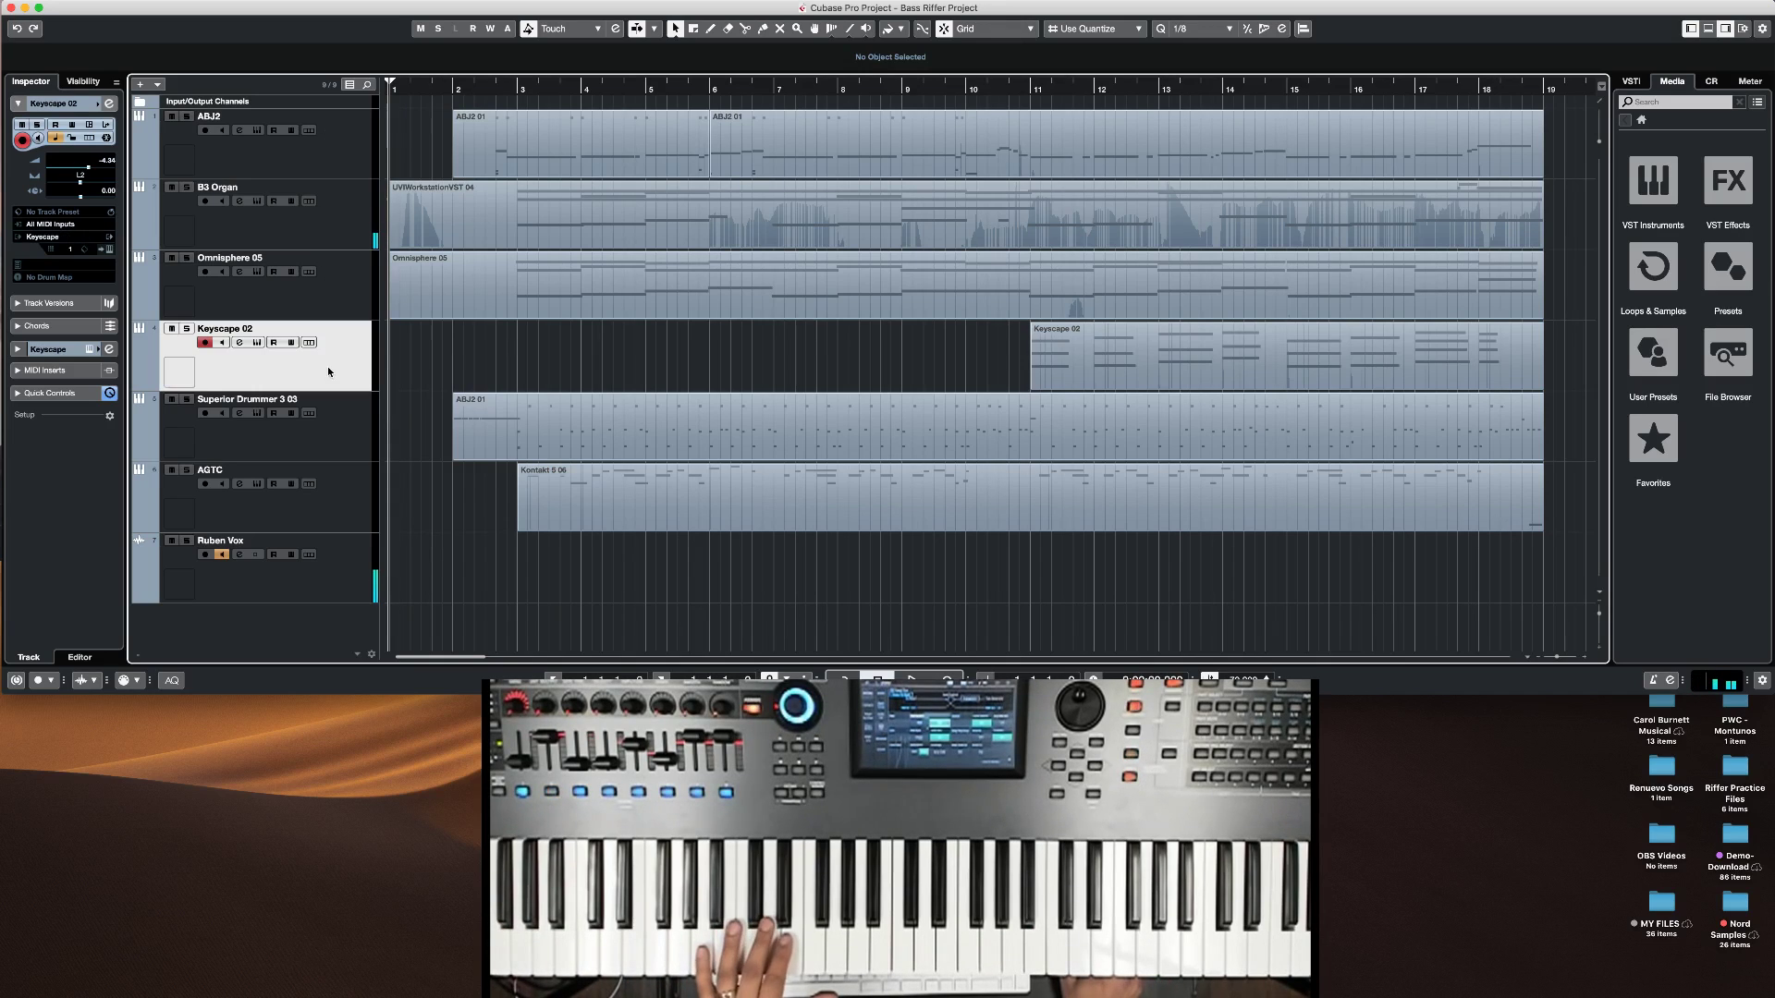
left_click(256, 342)
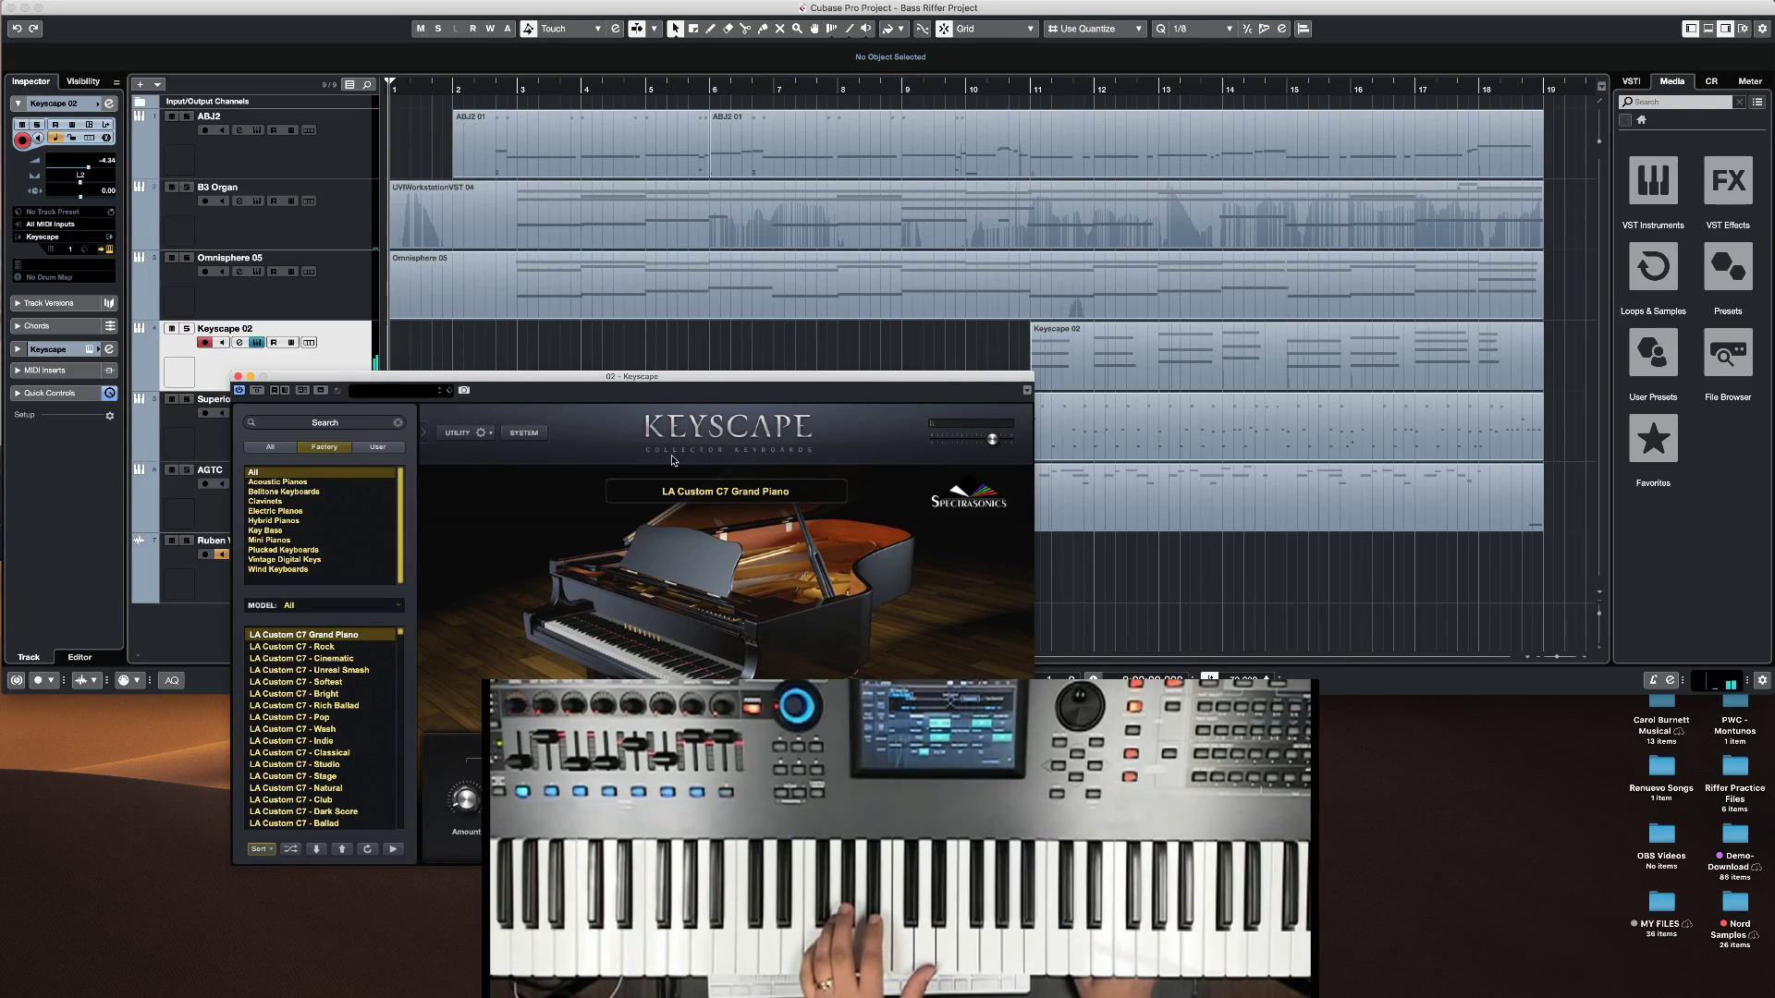
left_click(237, 377)
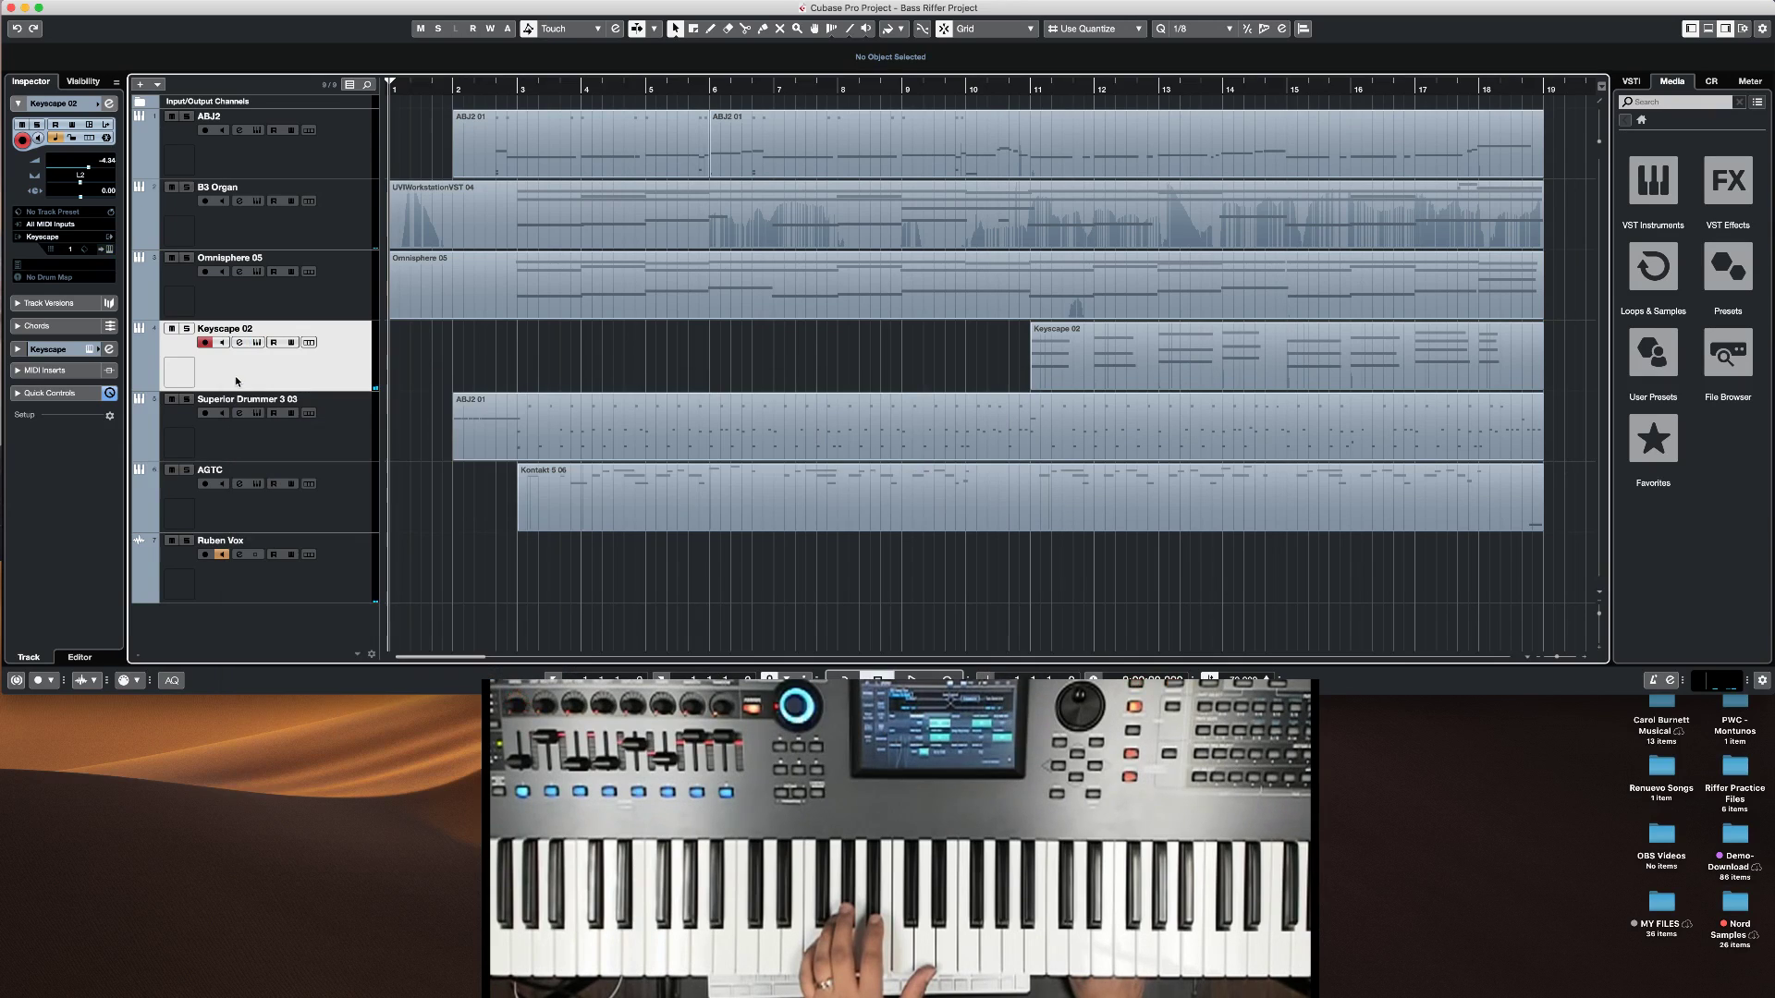
Step: Audition the Superior Drummer 3 03 and AGTC tracks, viewing and closing the AGTC guitar instrument
left_click(315, 436)
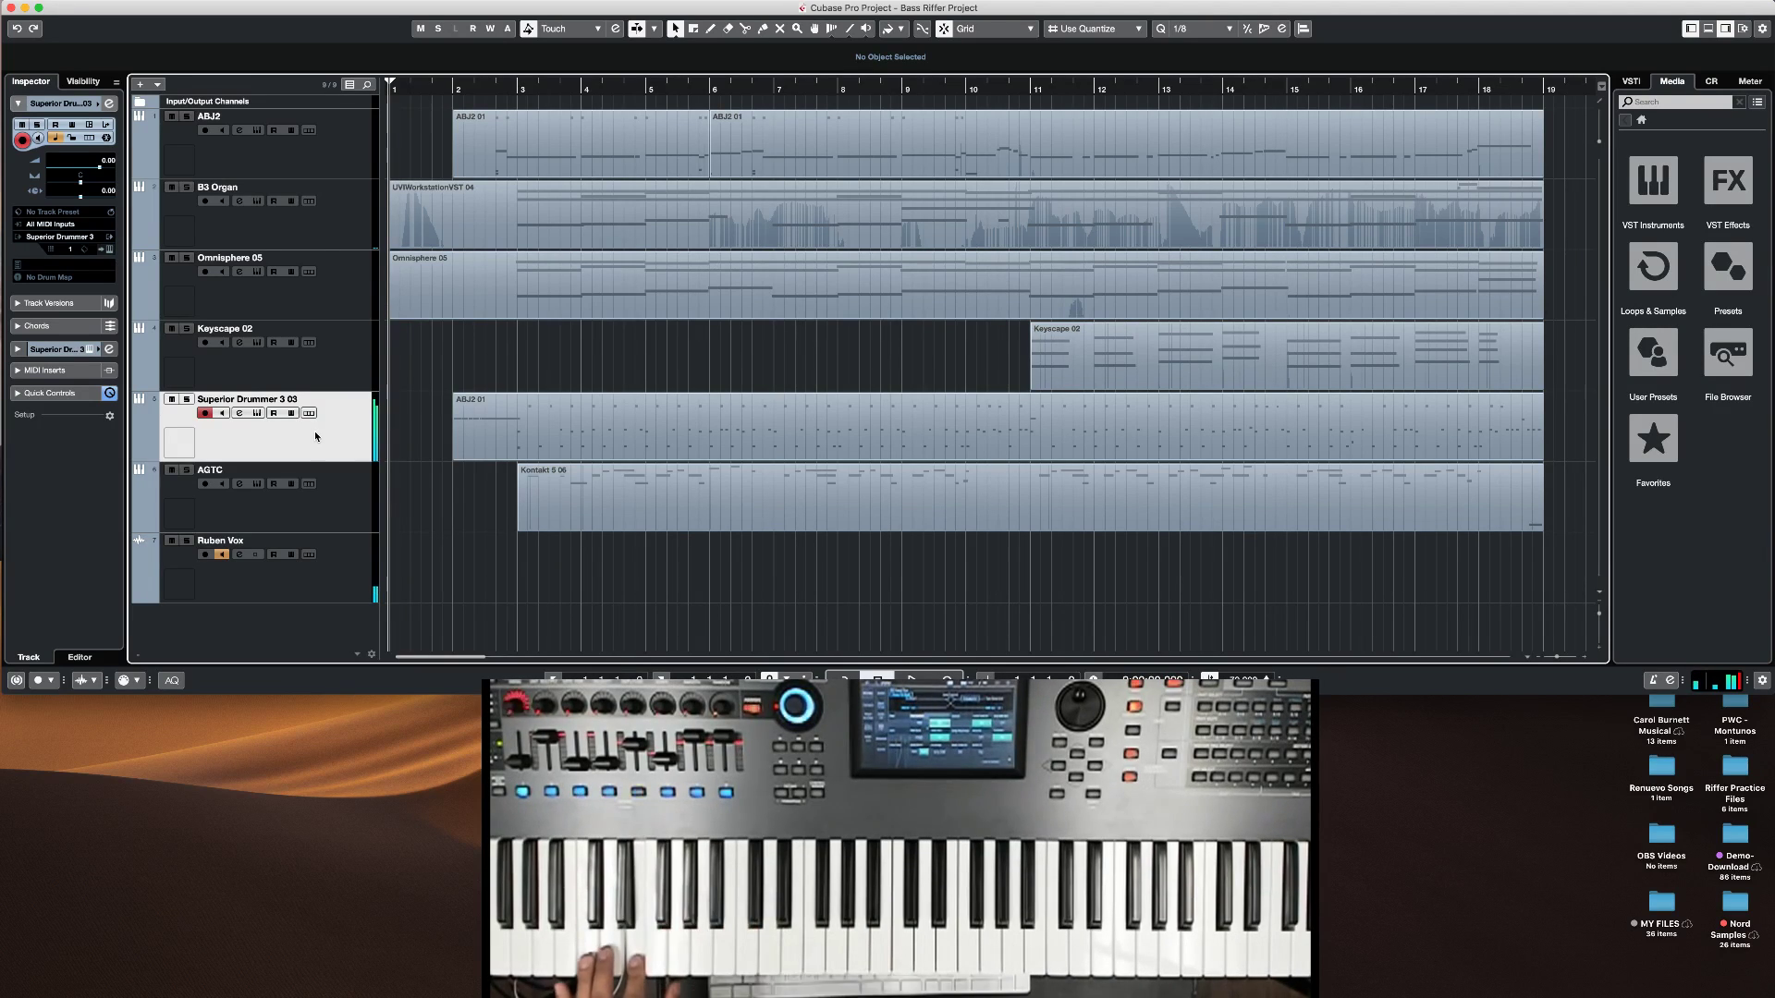
left_click(340, 504)
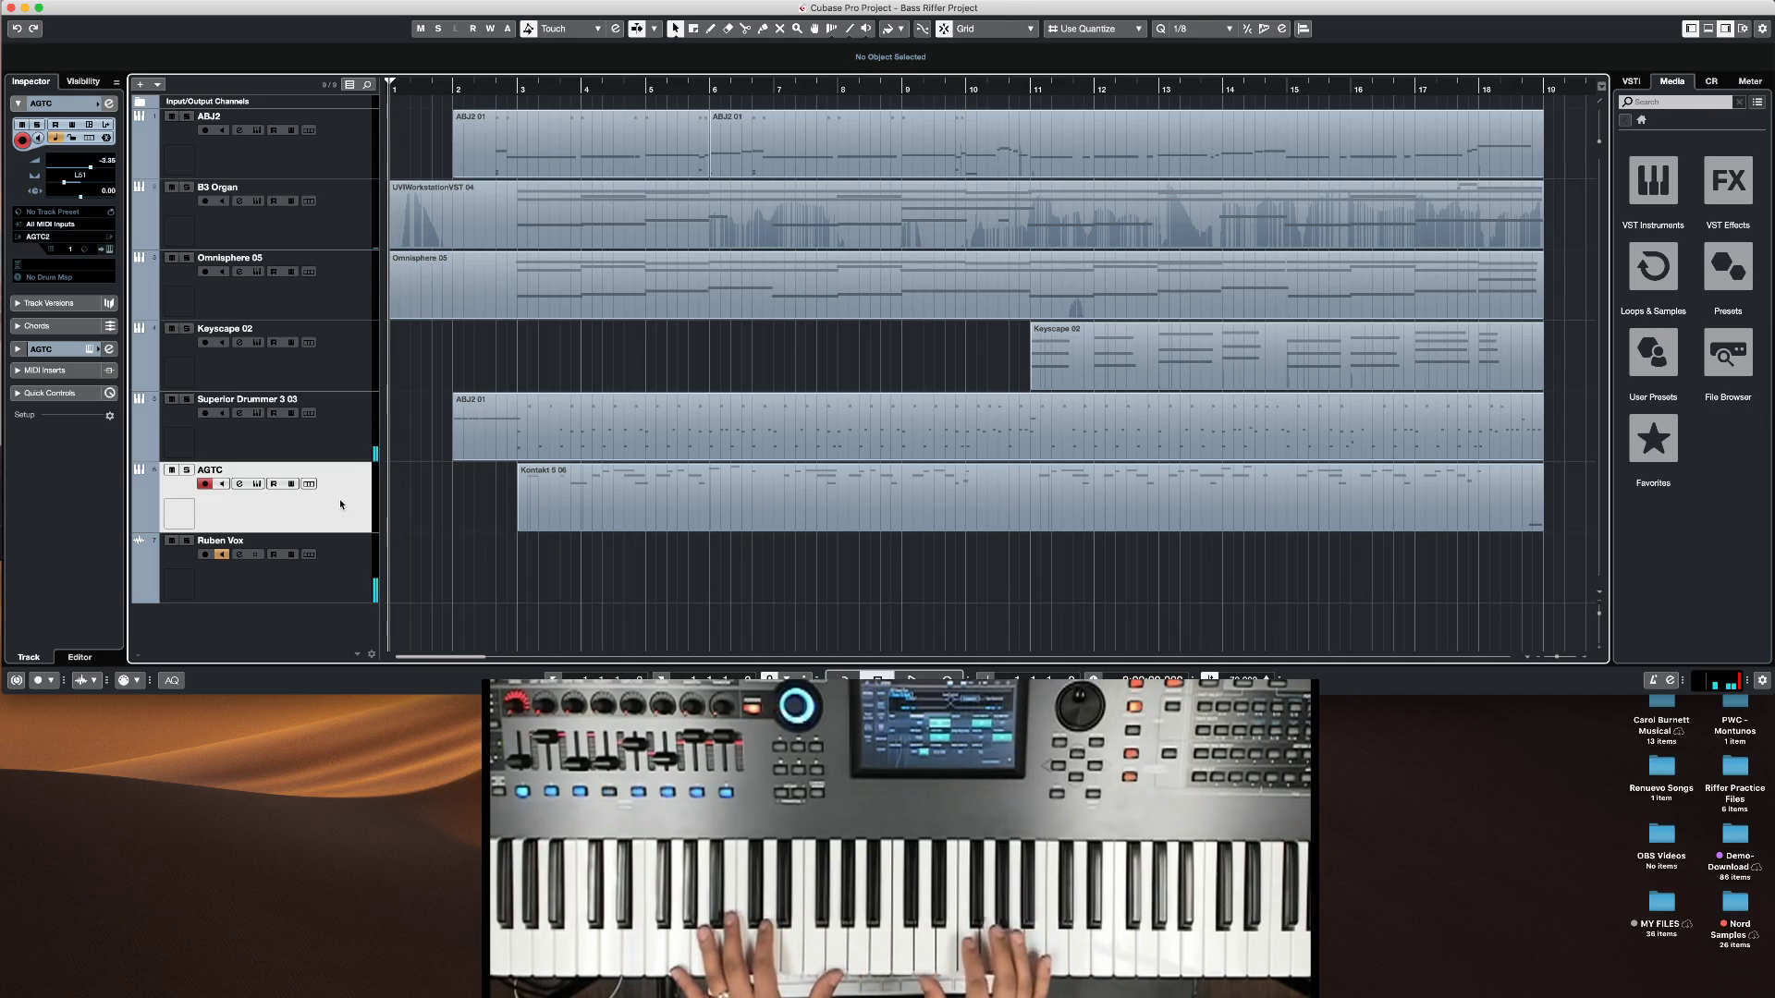
left_click(259, 484)
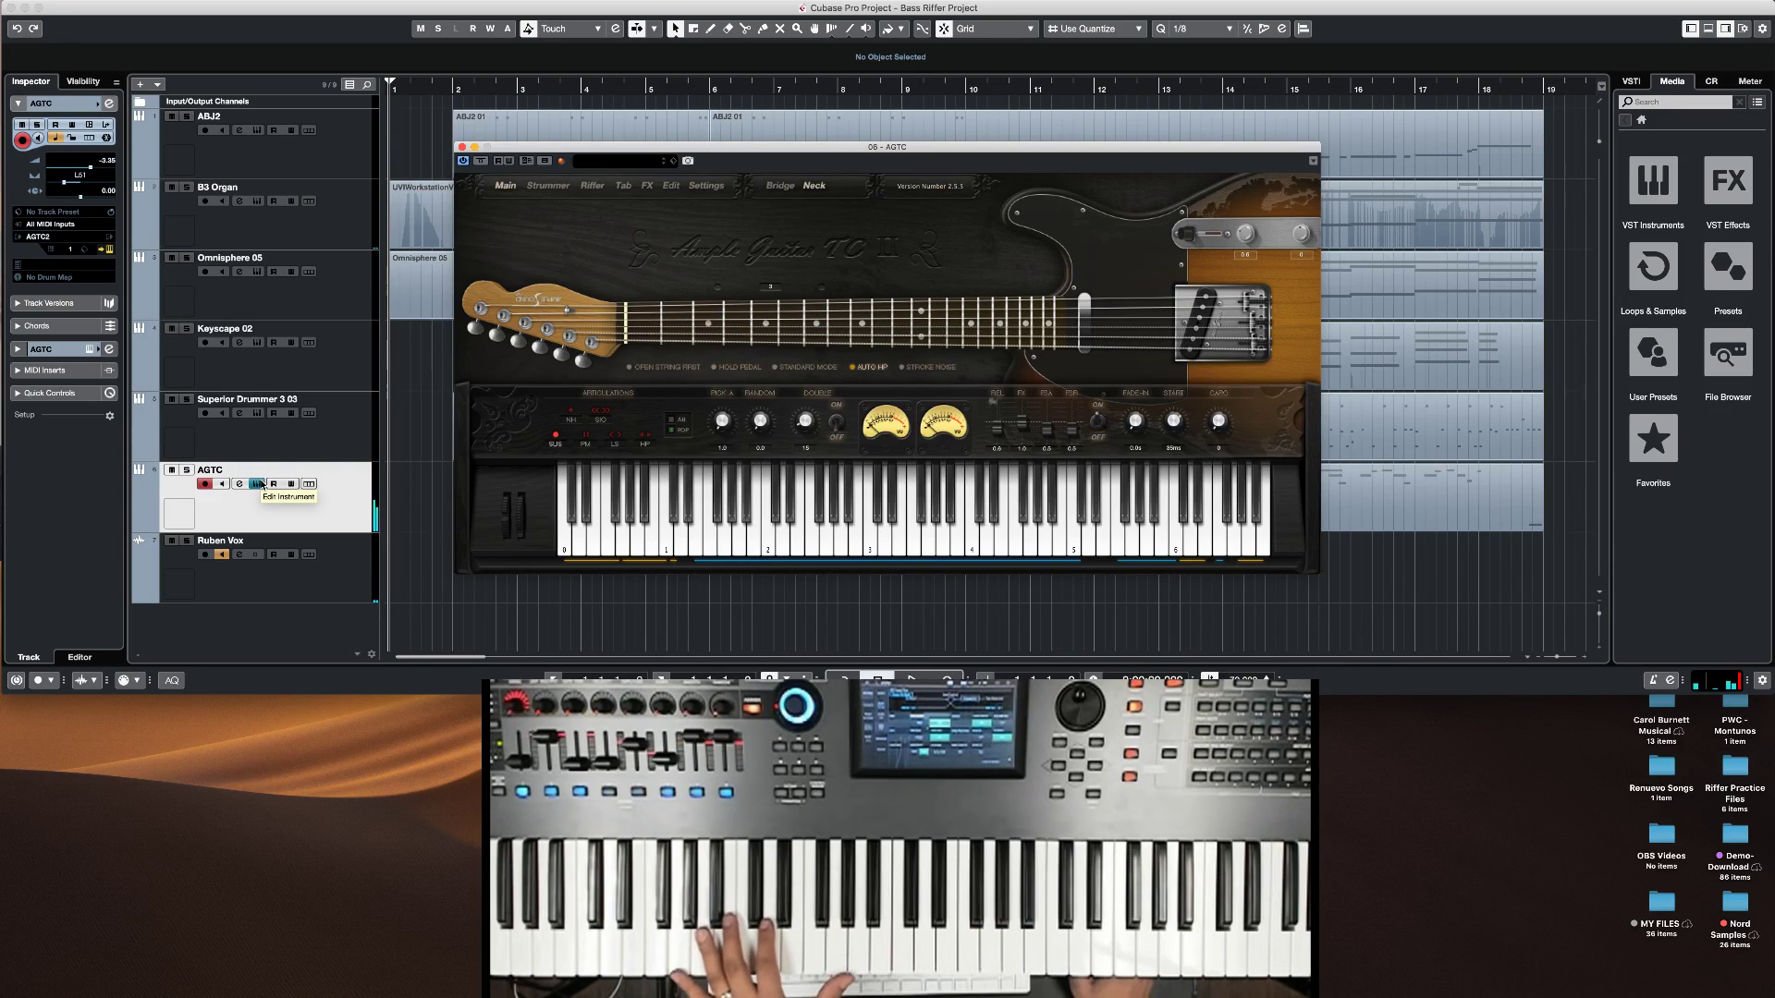
left_click(462, 147)
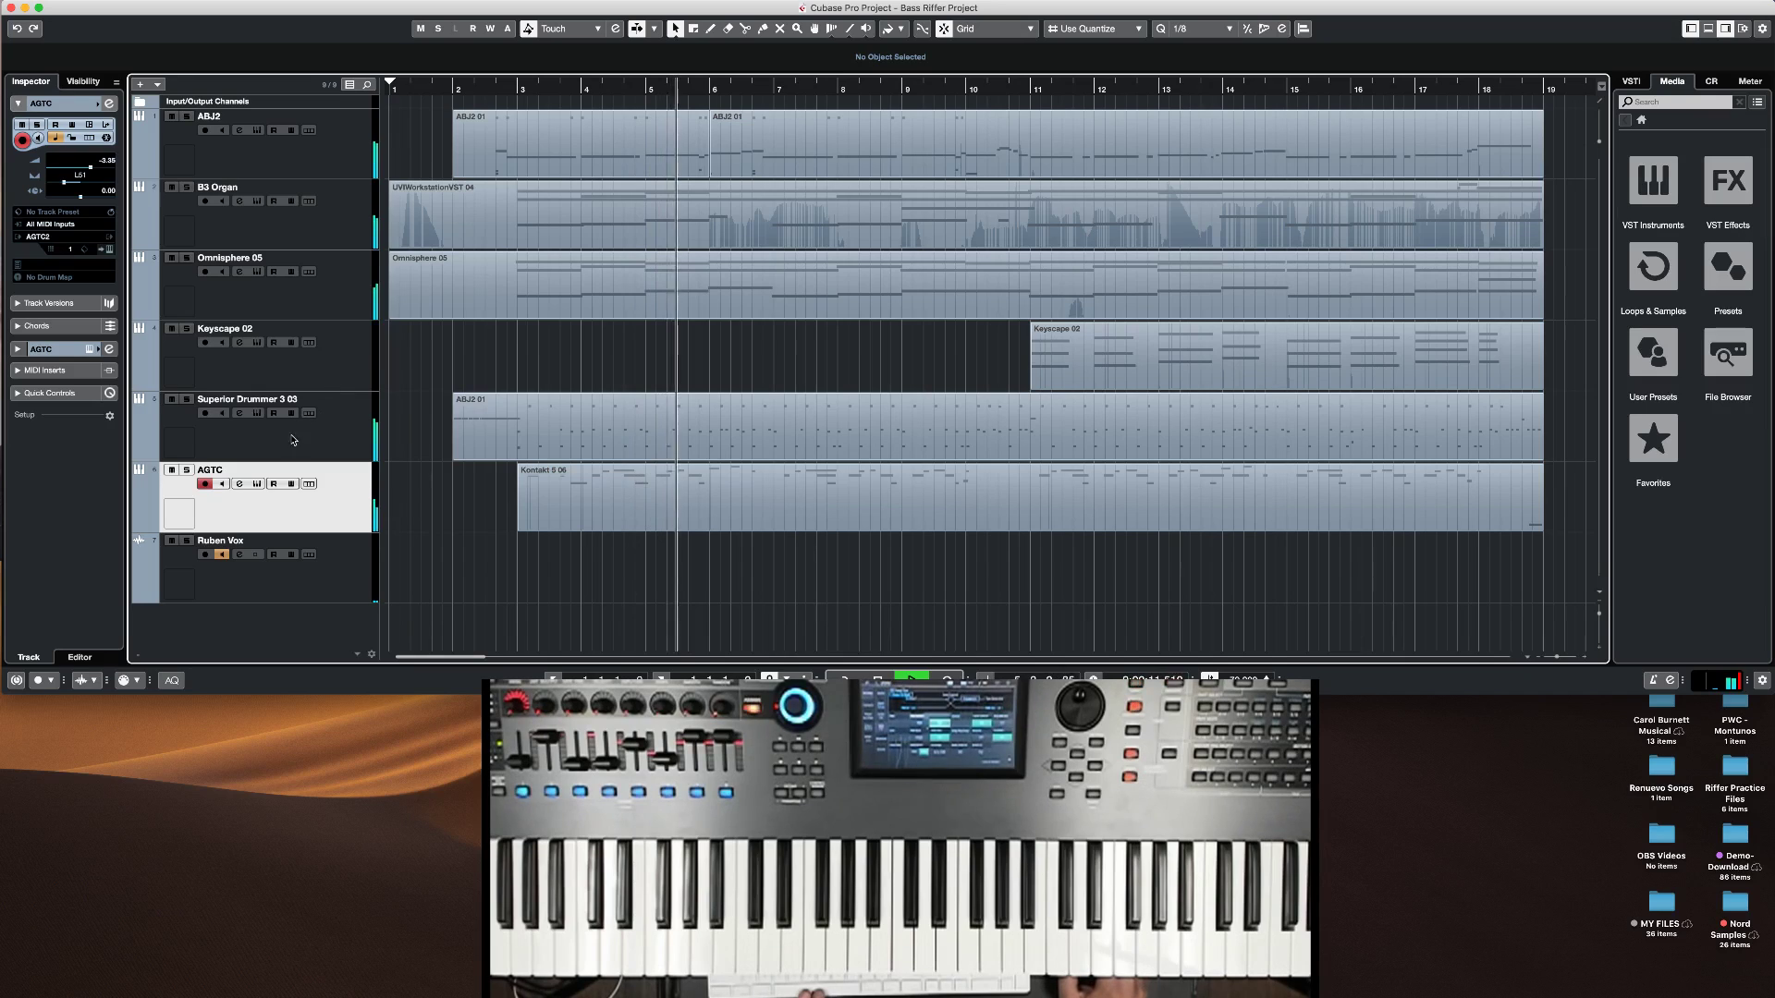
Step: View the AGTC guitar instrument during playback, close it, and stop and return to the project start after the last parts
left_click(257, 484)
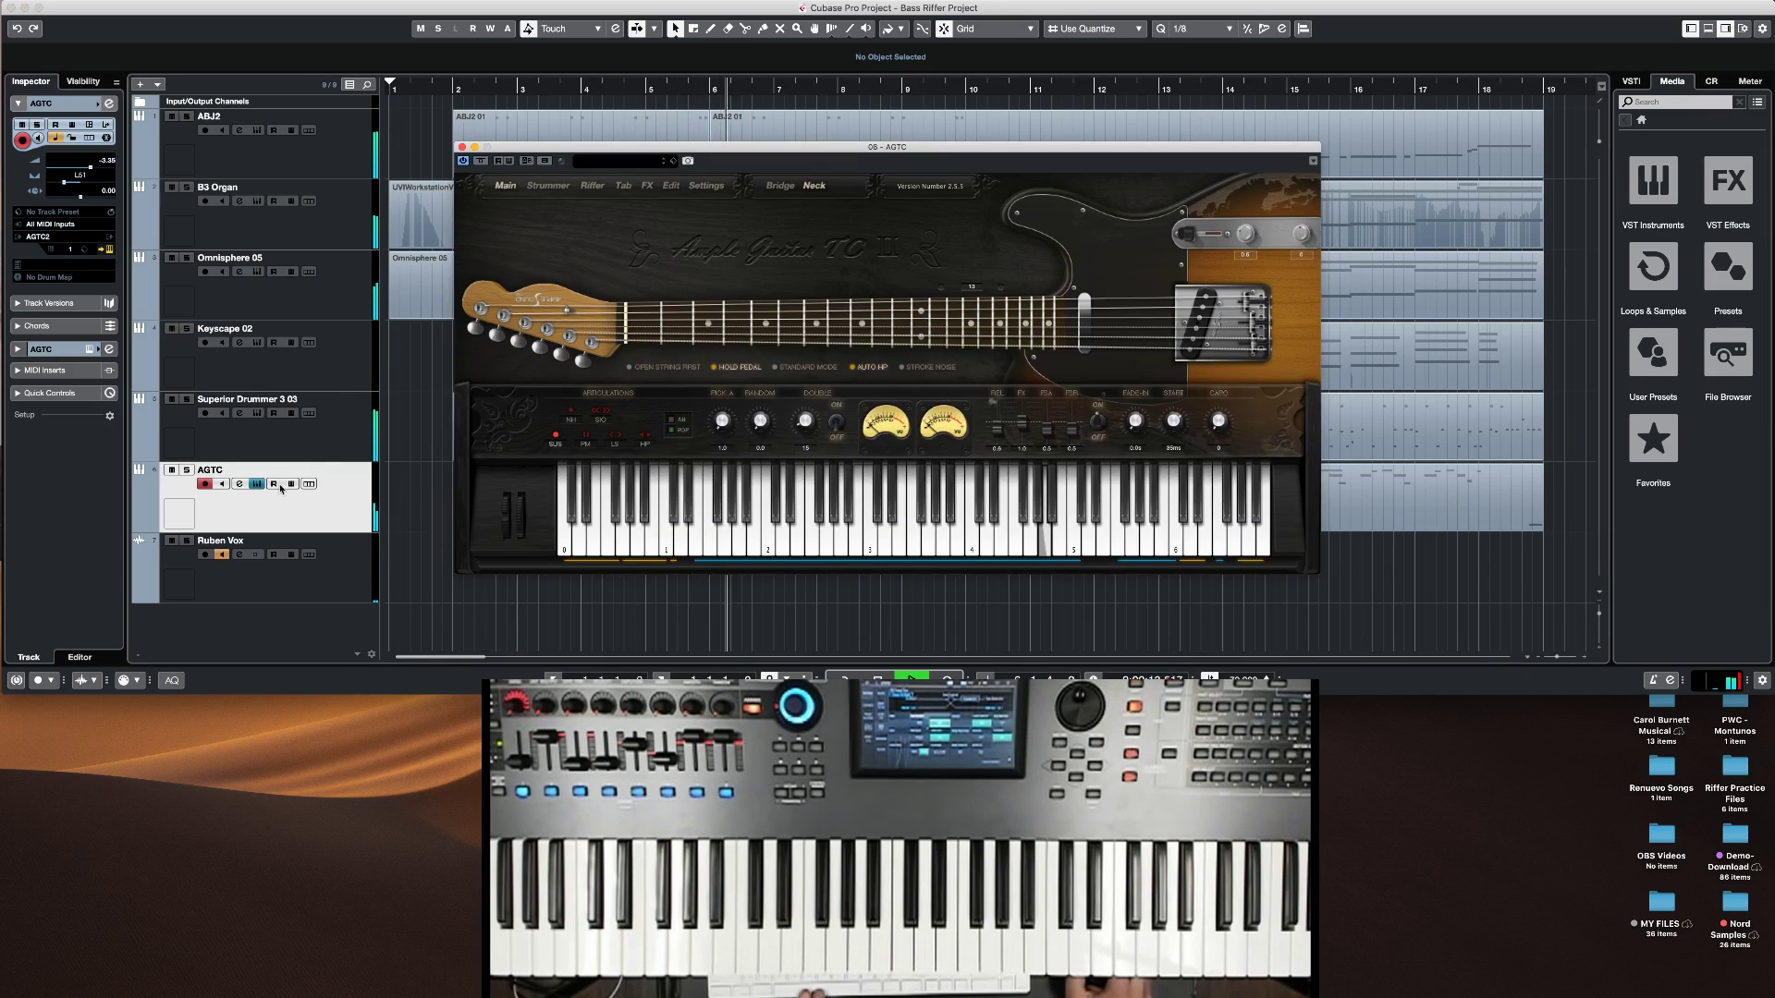
left_click(463, 148)
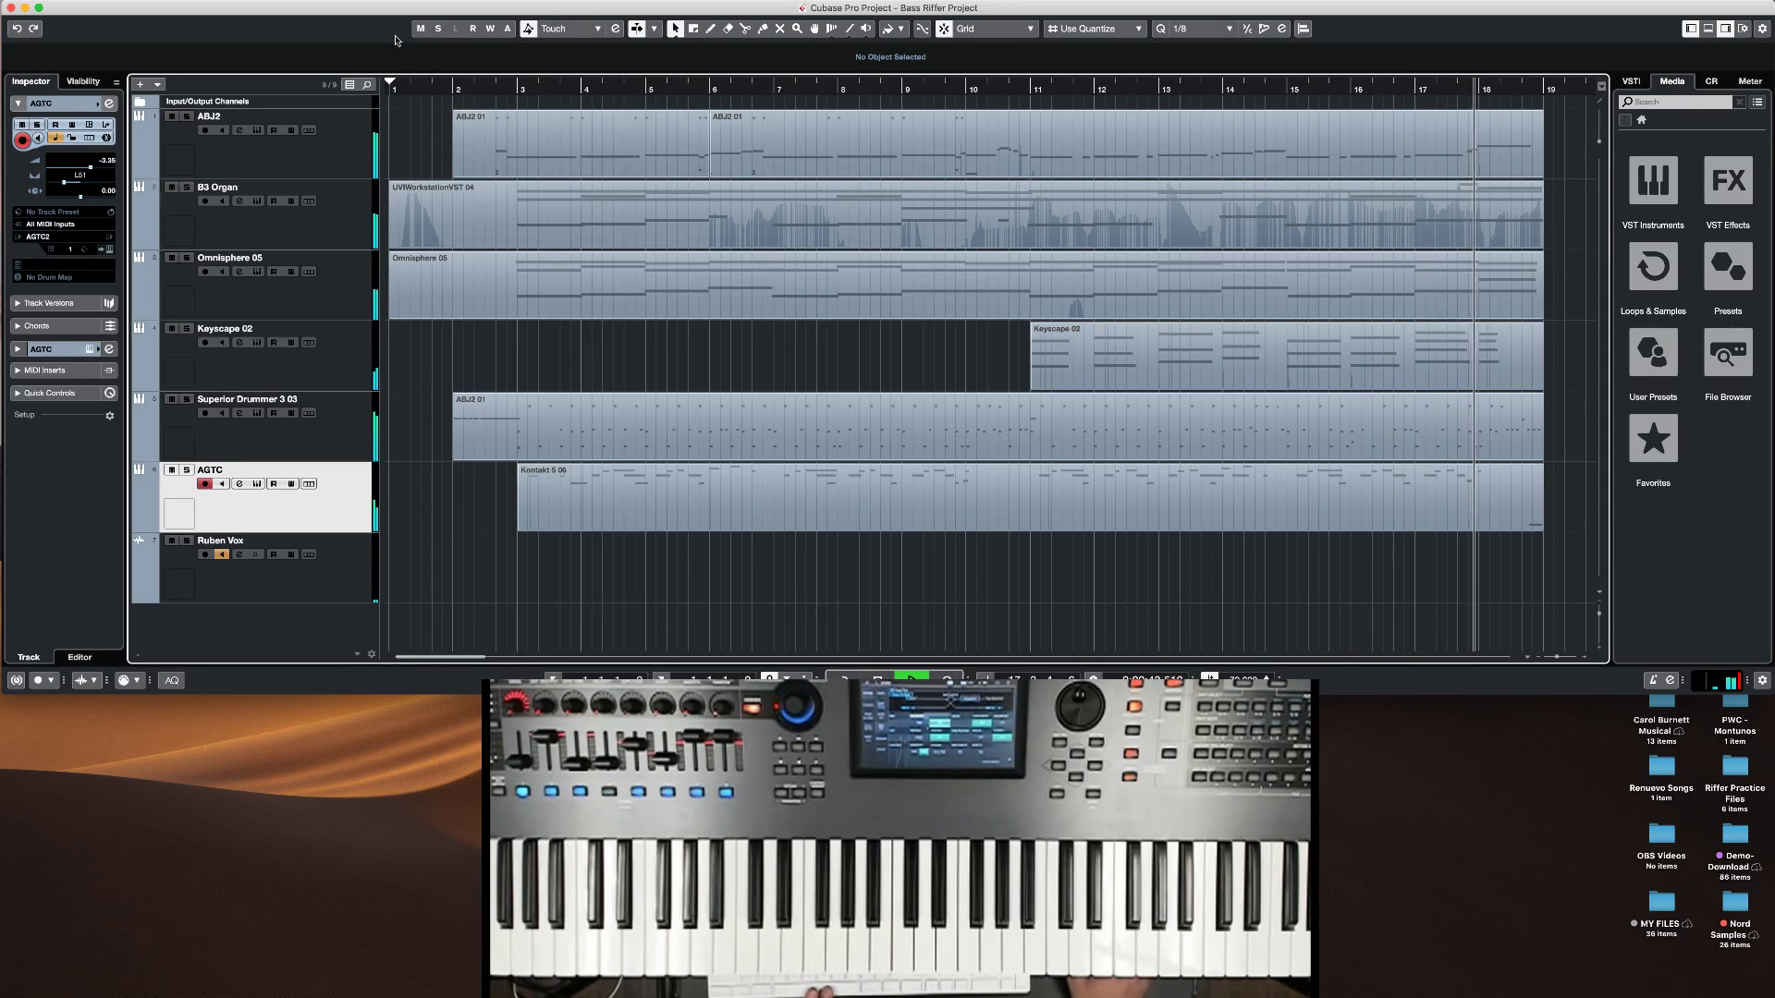
scroll(592, 212, "right", 10)
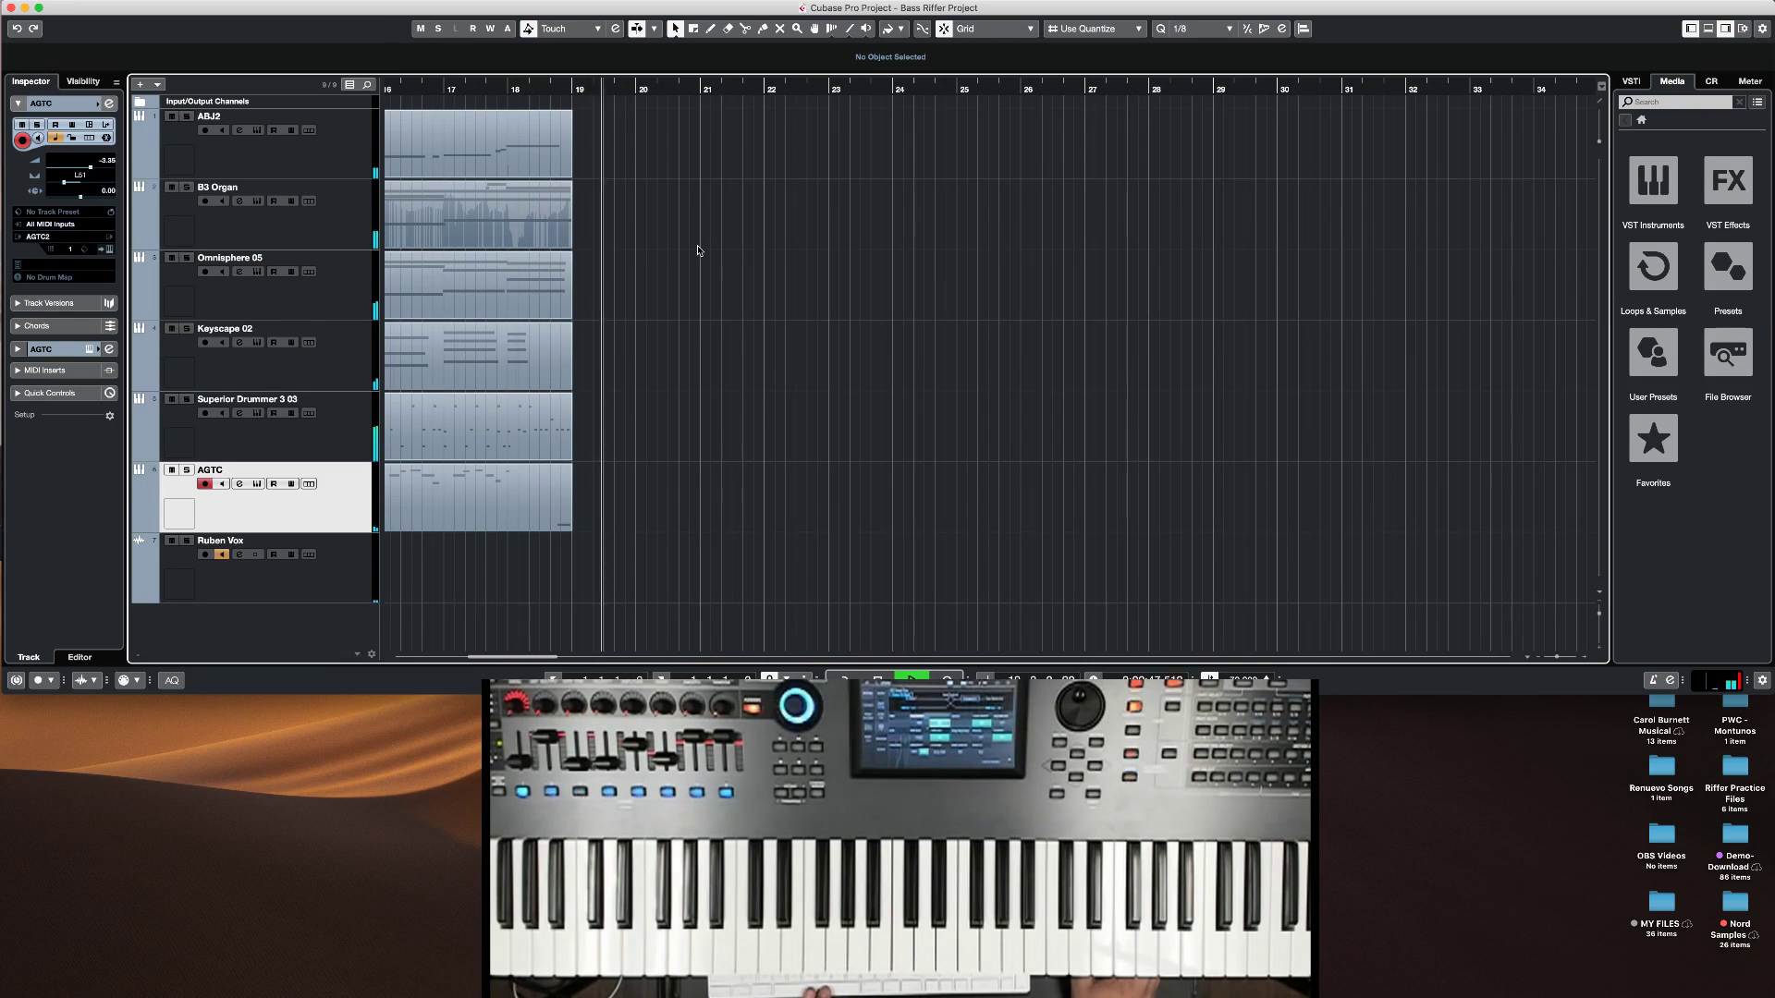
key("f")
key("space")
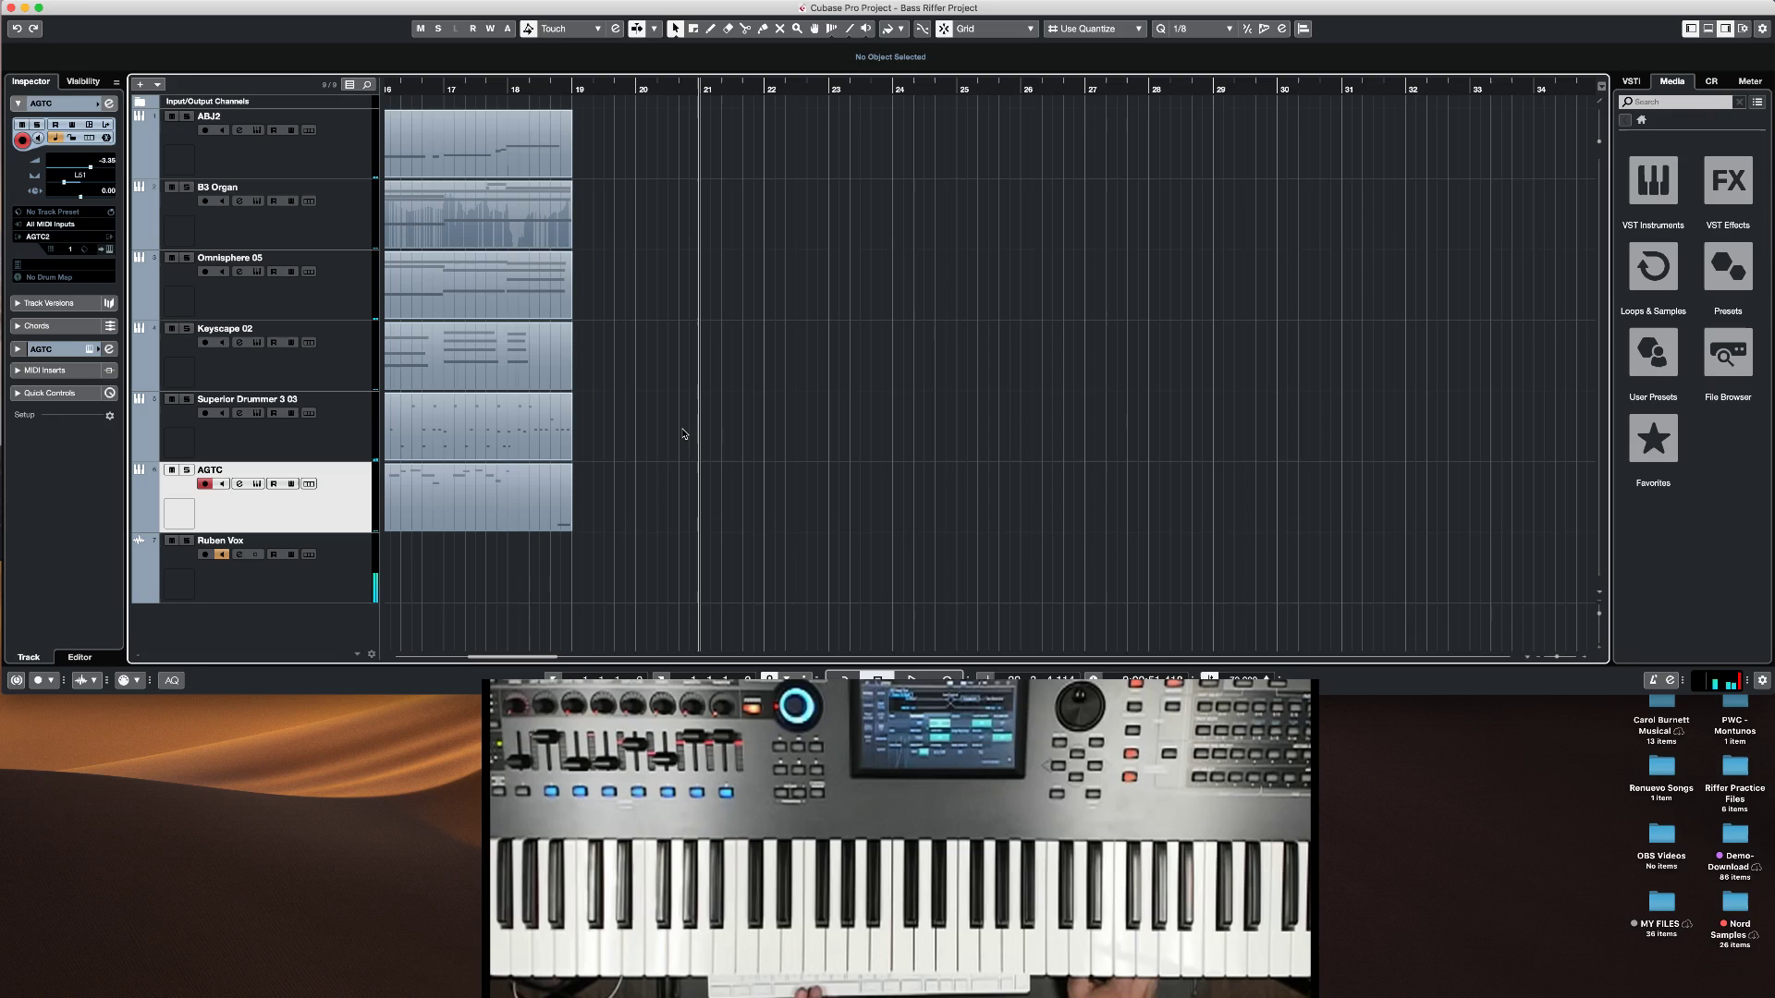
key("Home")
Step: Select the ABJ2 track again and examine its Ample Bass J Riffer page before closing the instrument
left_click(353, 153)
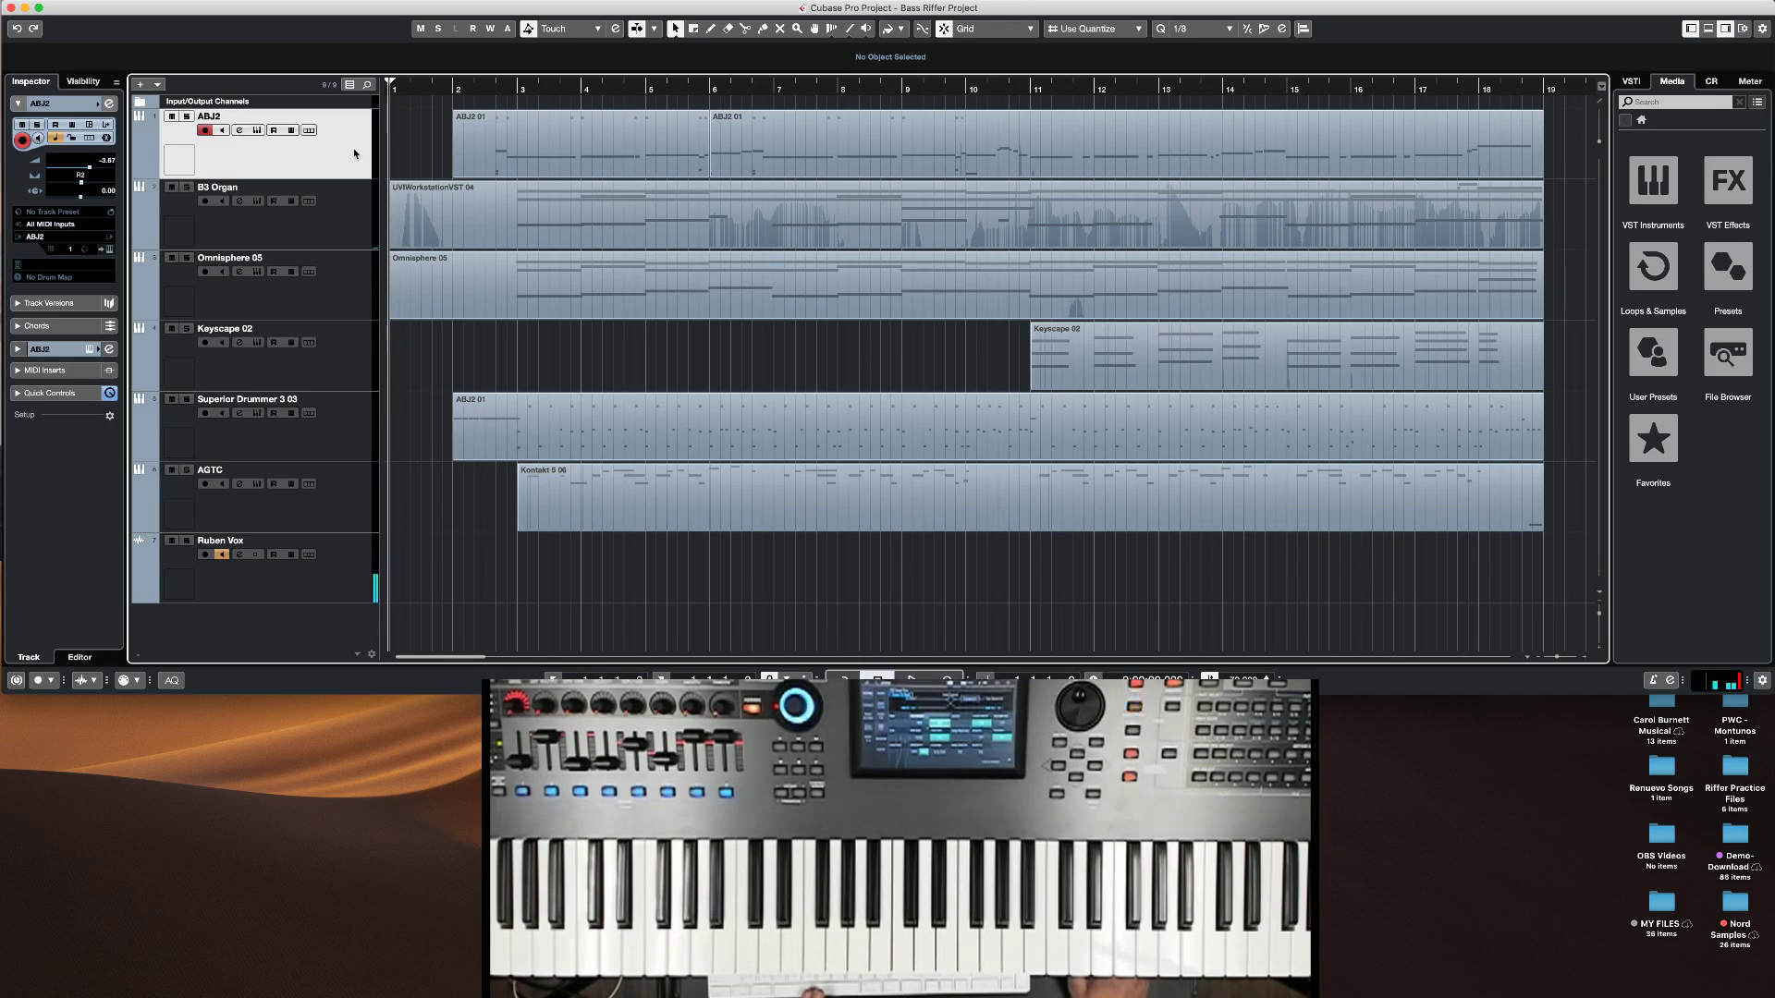
left_click(255, 131)
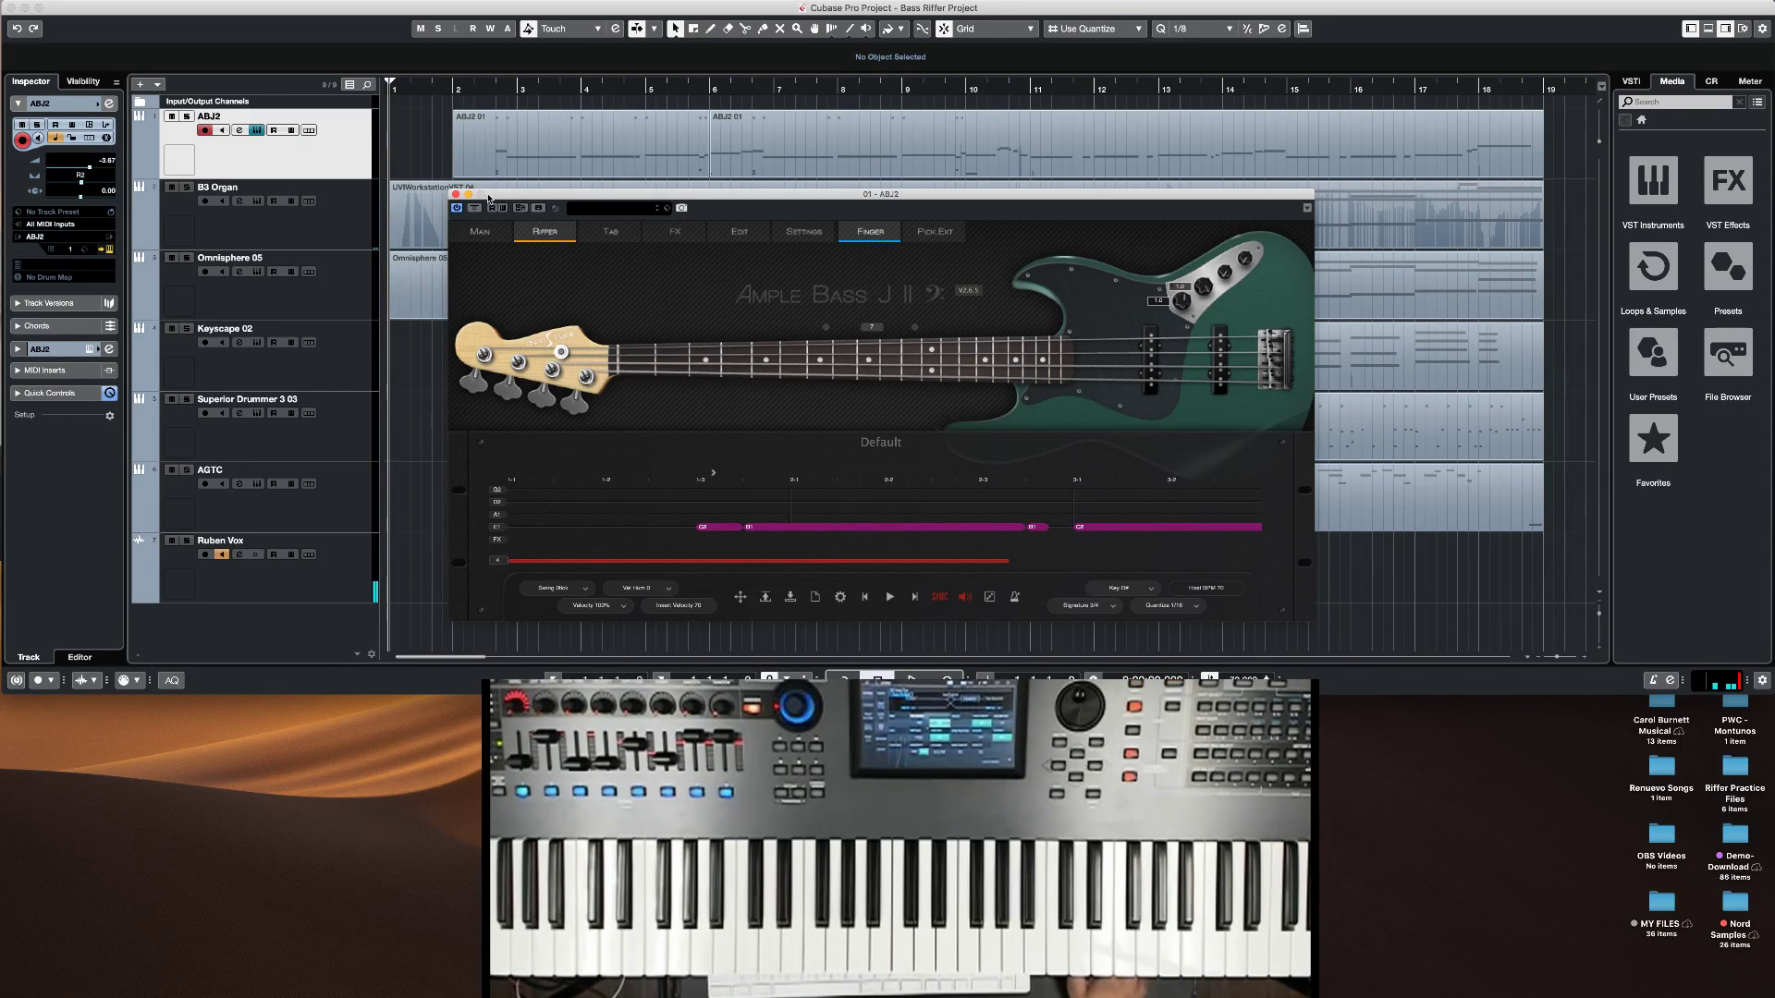
left_click(456, 194)
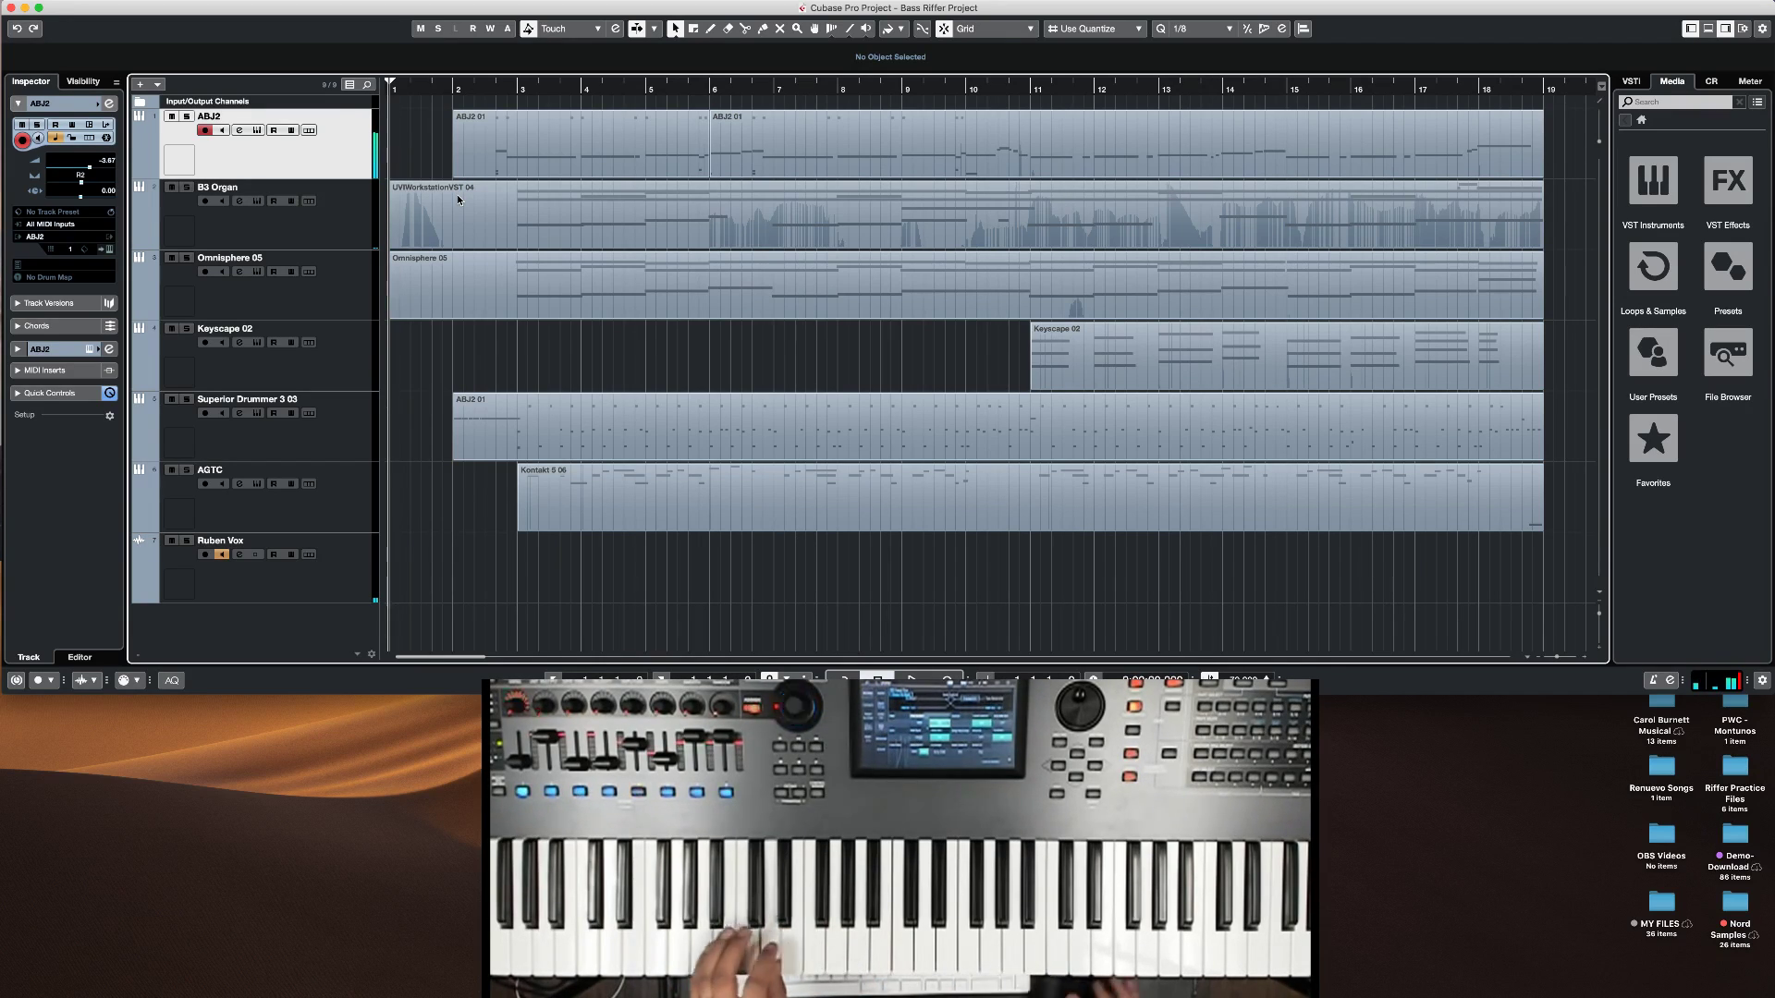
Step: Play the project from bar 2 with the ABJ2 instrument window open to watch the fretboard, stop playback and close the window
left_click(257, 130)
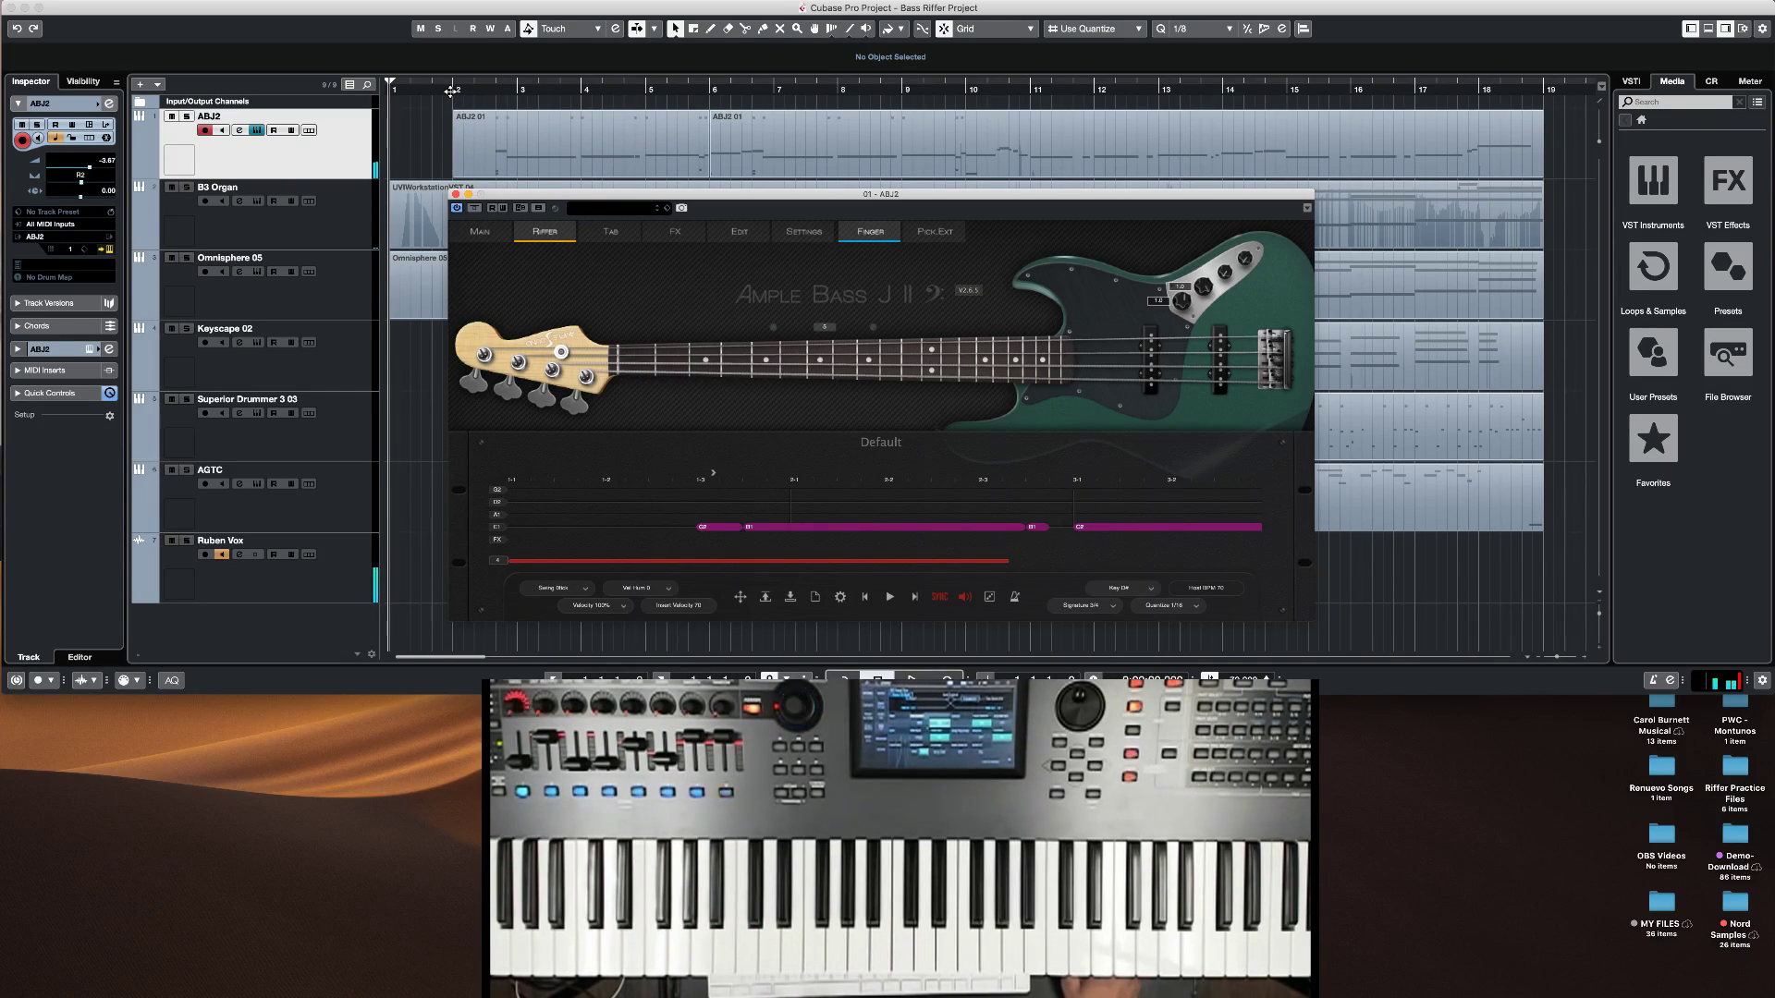
left_click_drag(449, 89, 455, 93)
key("space")
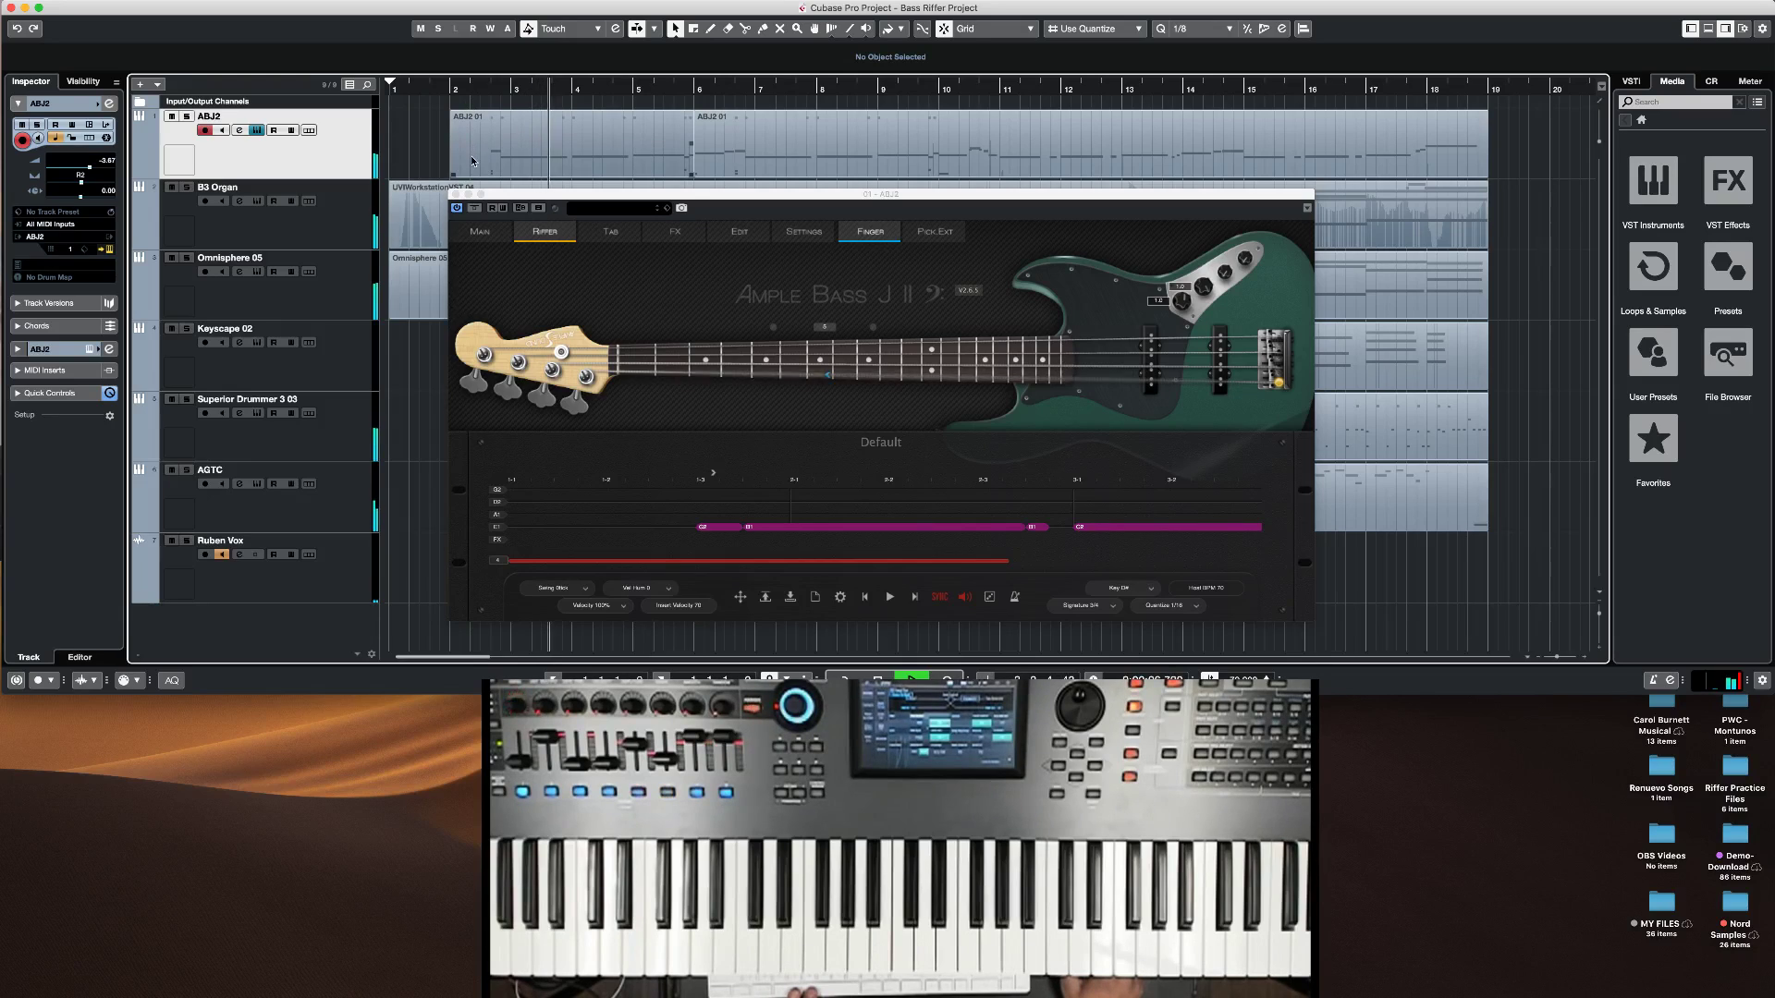
key("space")
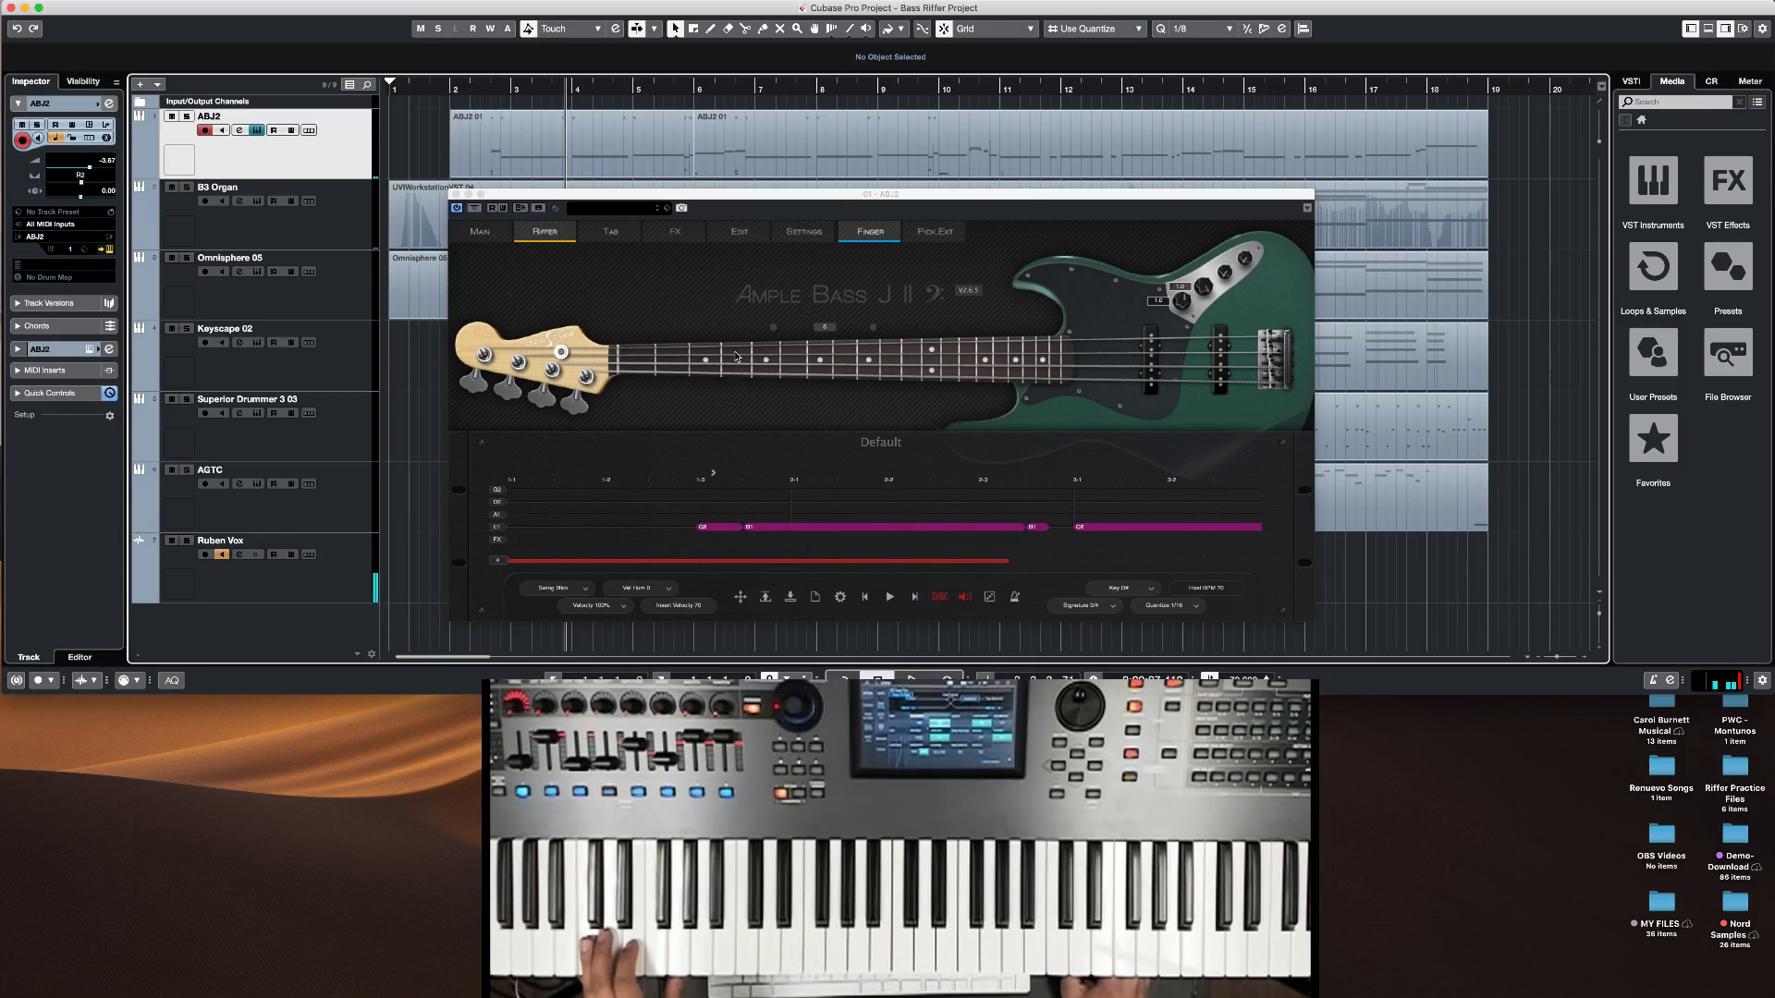
left_click(878, 381)
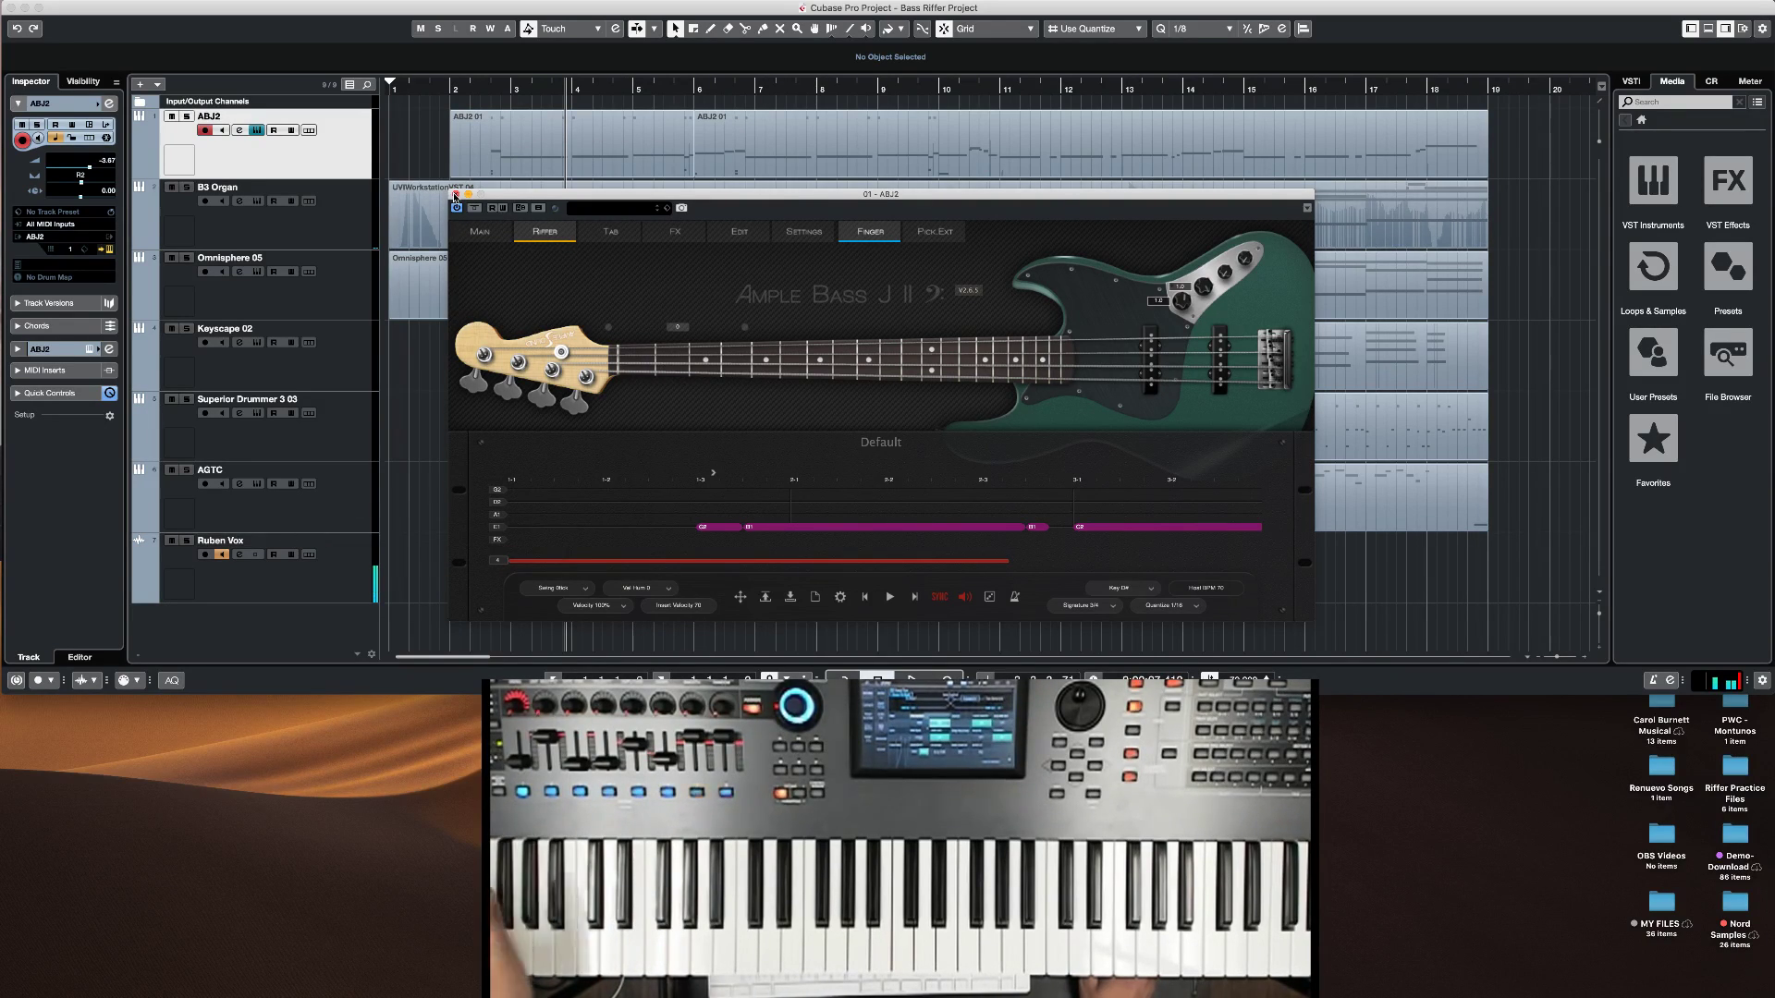
left_click(454, 195)
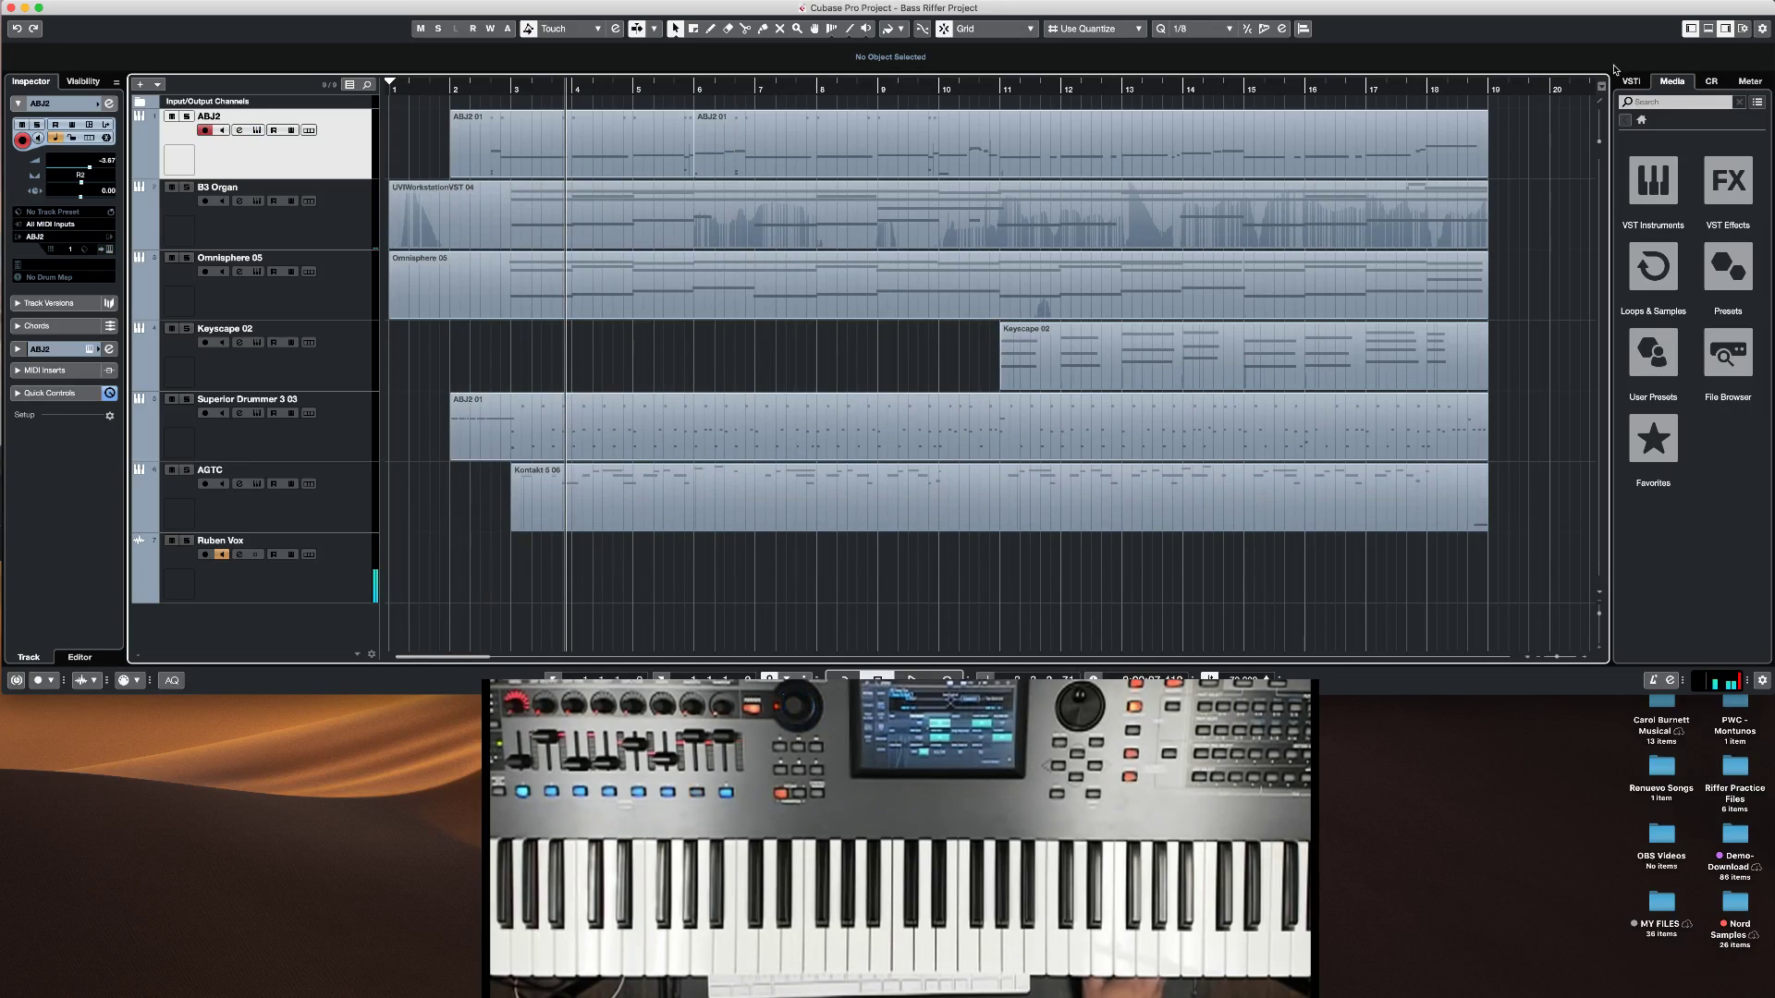
Step: Show the first ABJ2 part in the lower-zone Key Editor and select the short high note just before the first long note
left_click(1709, 29)
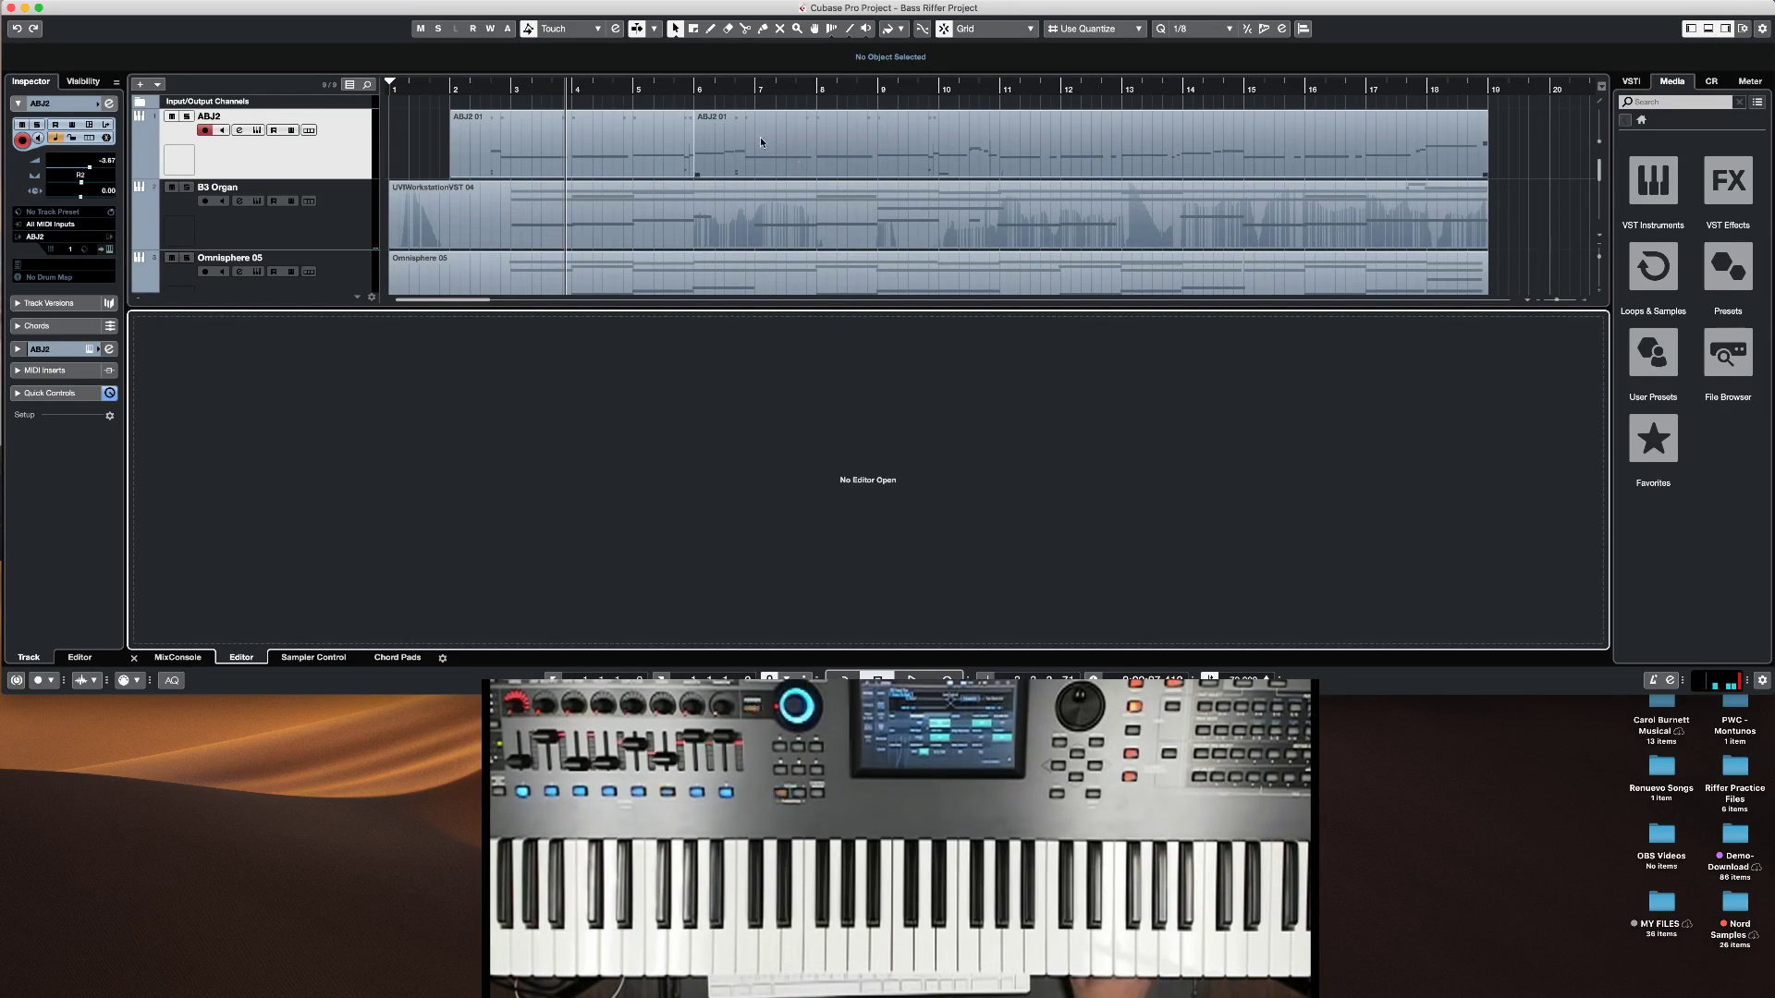
left_click(550, 136)
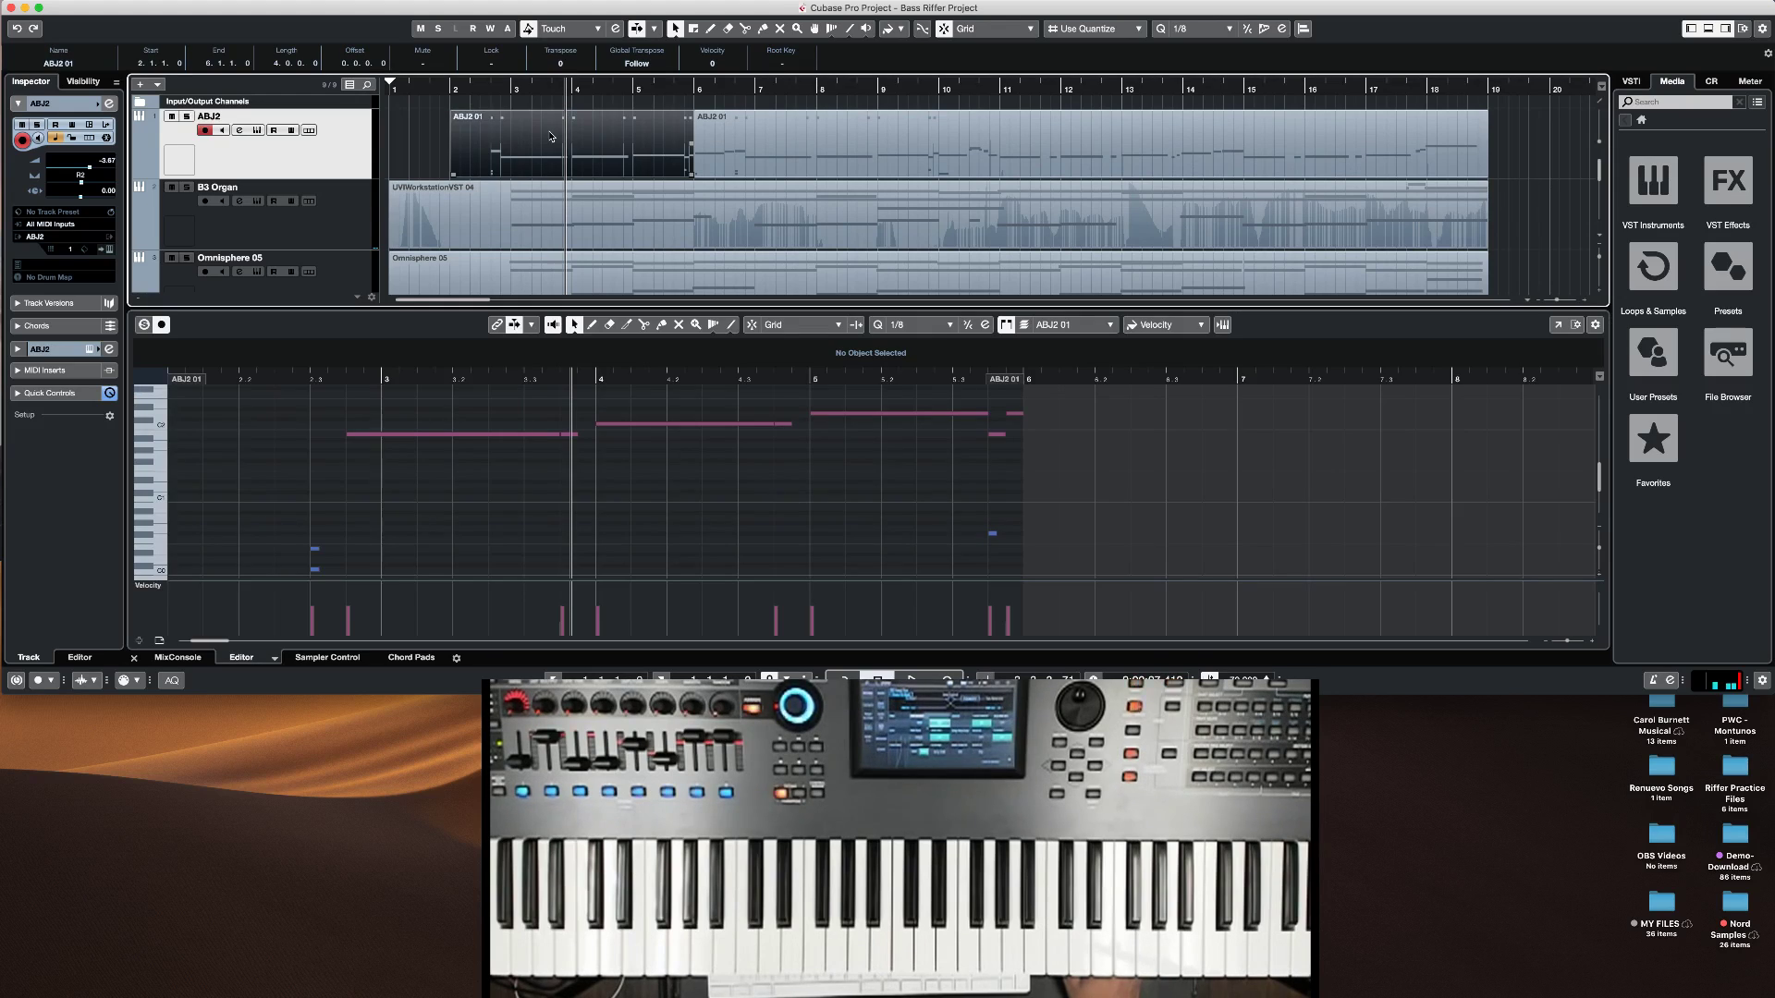
left_click(356, 438)
scroll(357, 448, "up", 3)
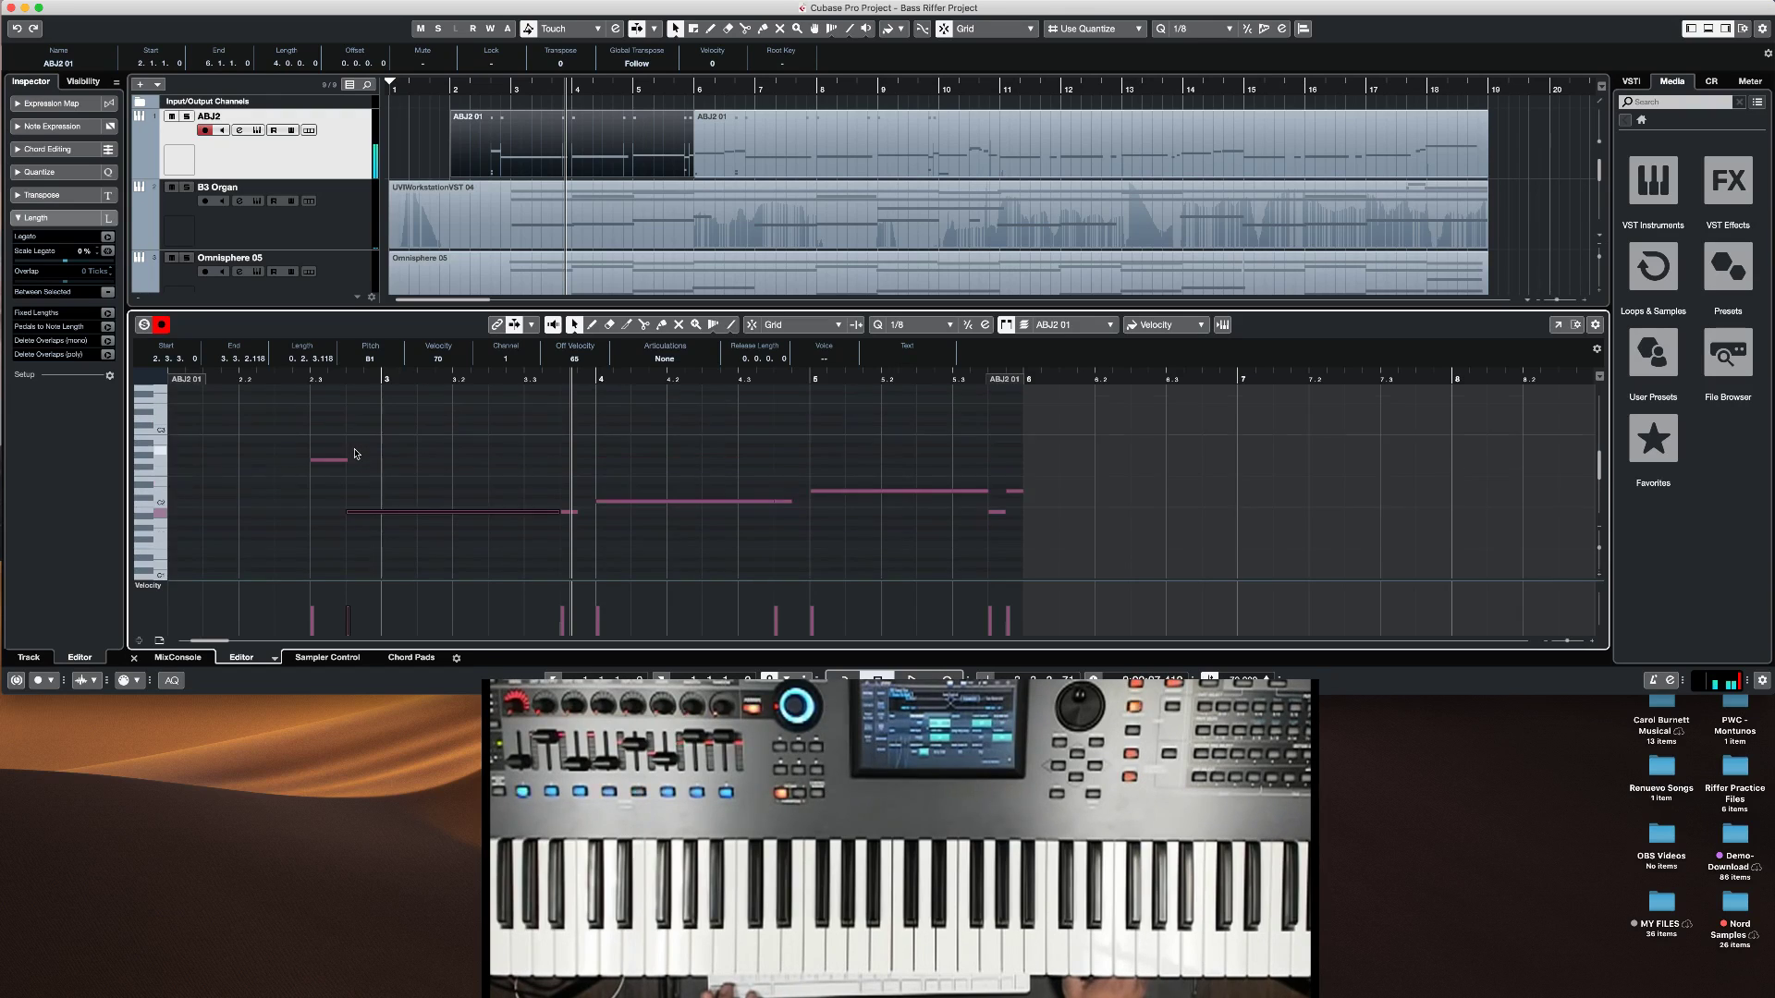
left_click(332, 500)
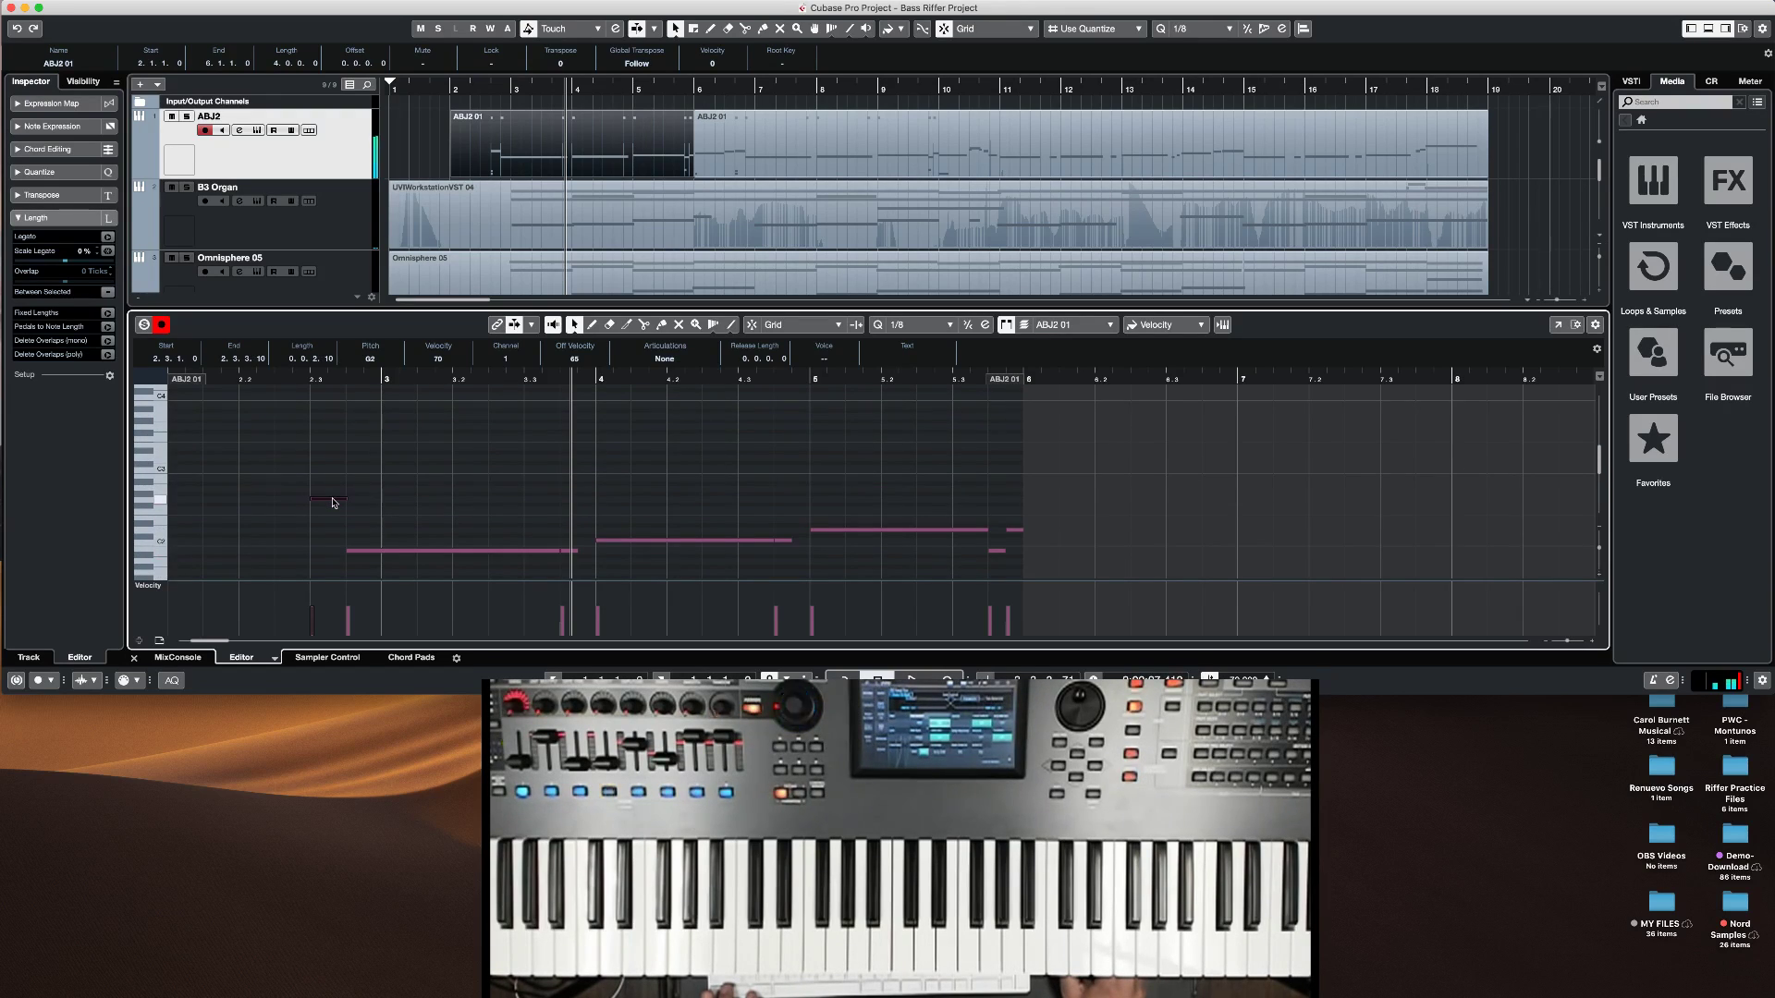
Step: Open the ABJ2 instrument clear of the selected Key Editor note and select the first note in its Riffer for comparison
left_click(255, 130)
left_click_drag(844, 201, 967, 142)
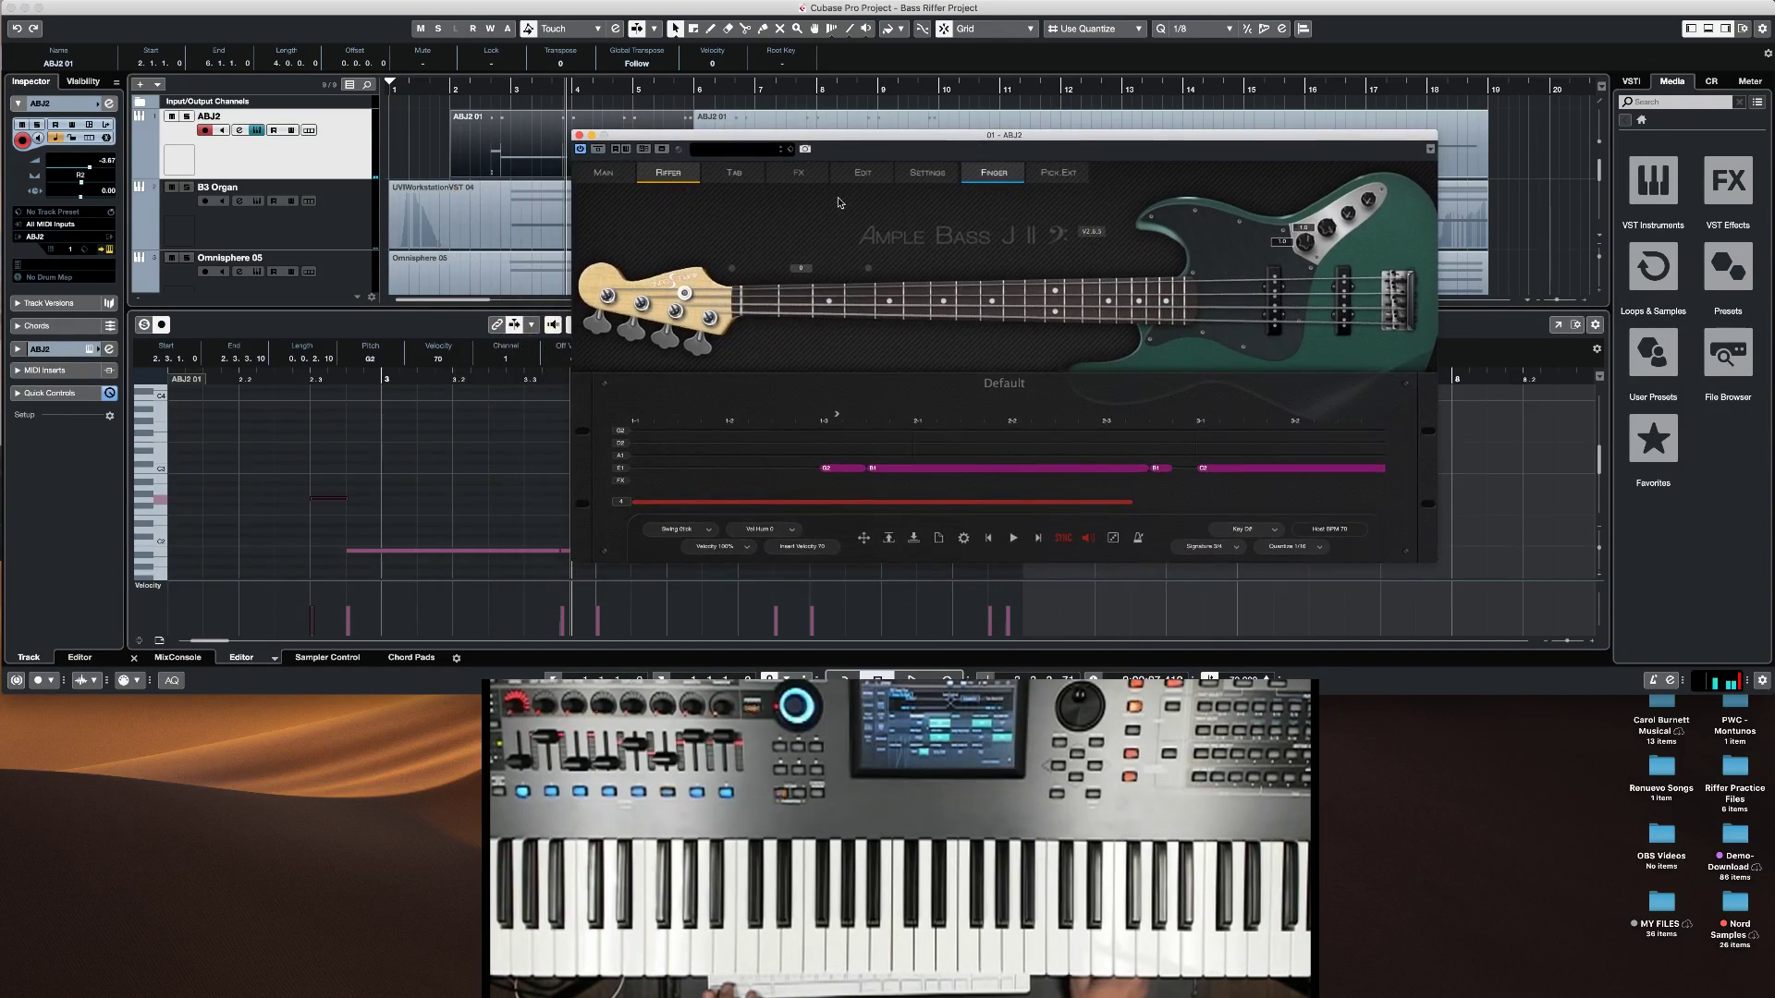
left_click(334, 502)
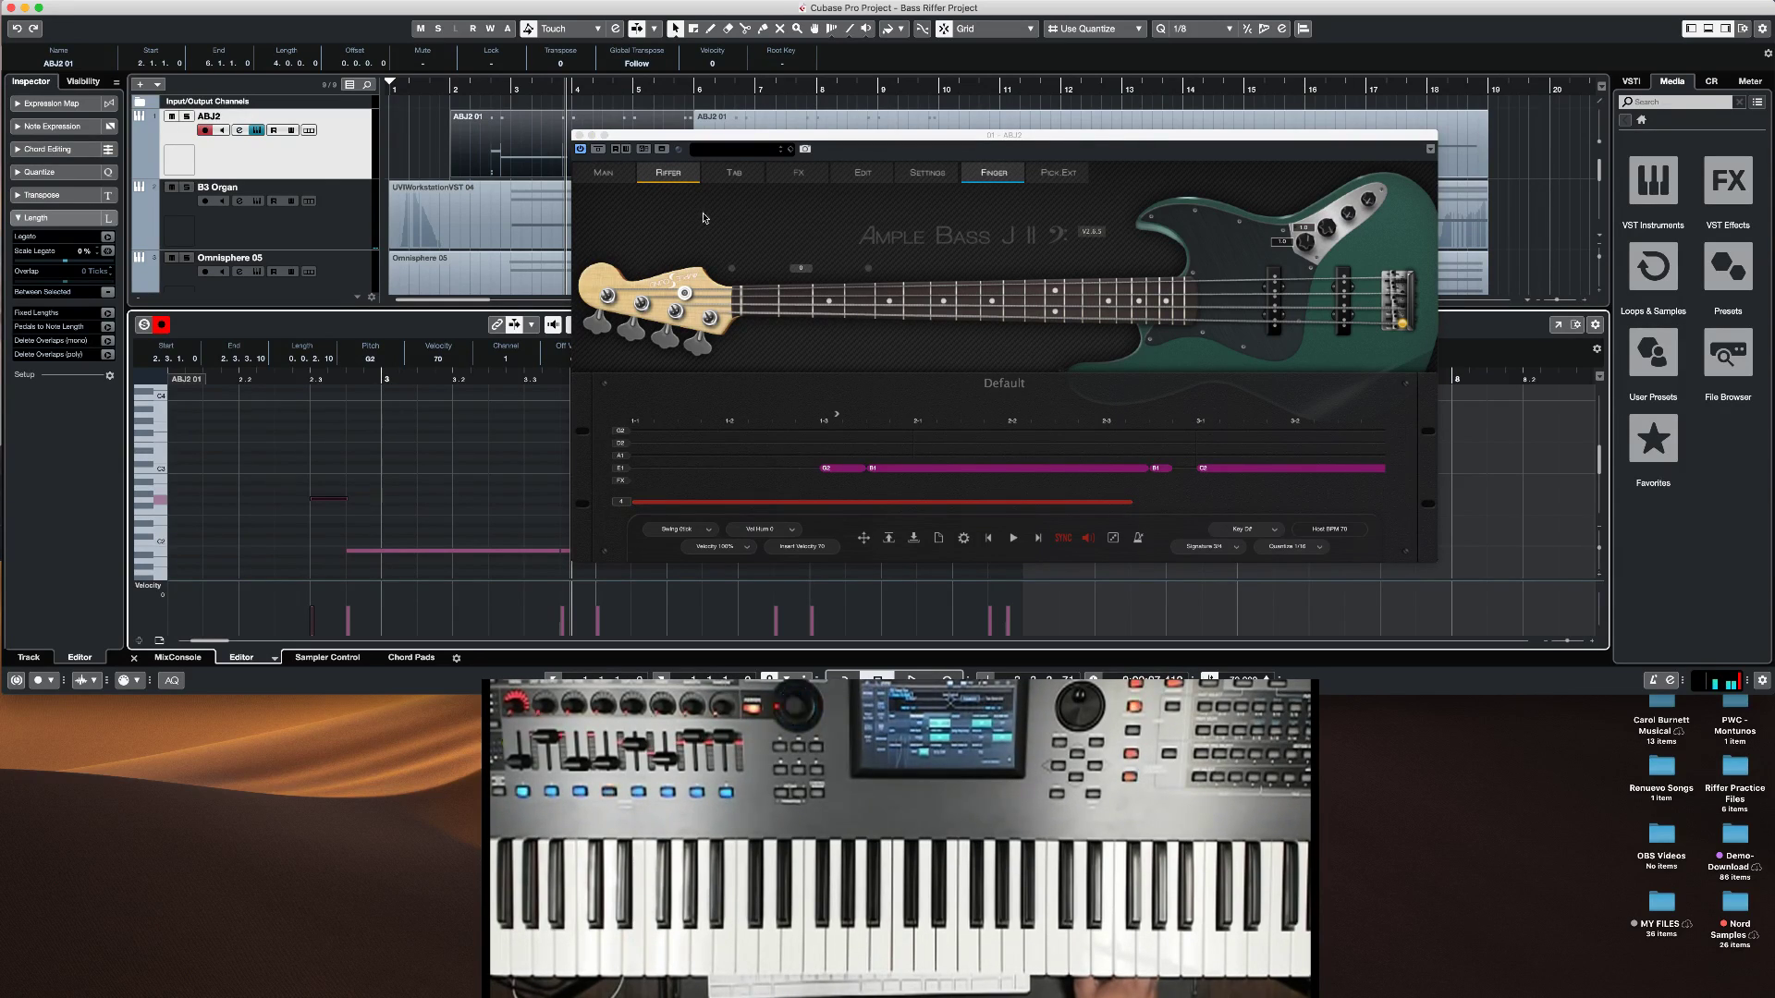
left_click(833, 477)
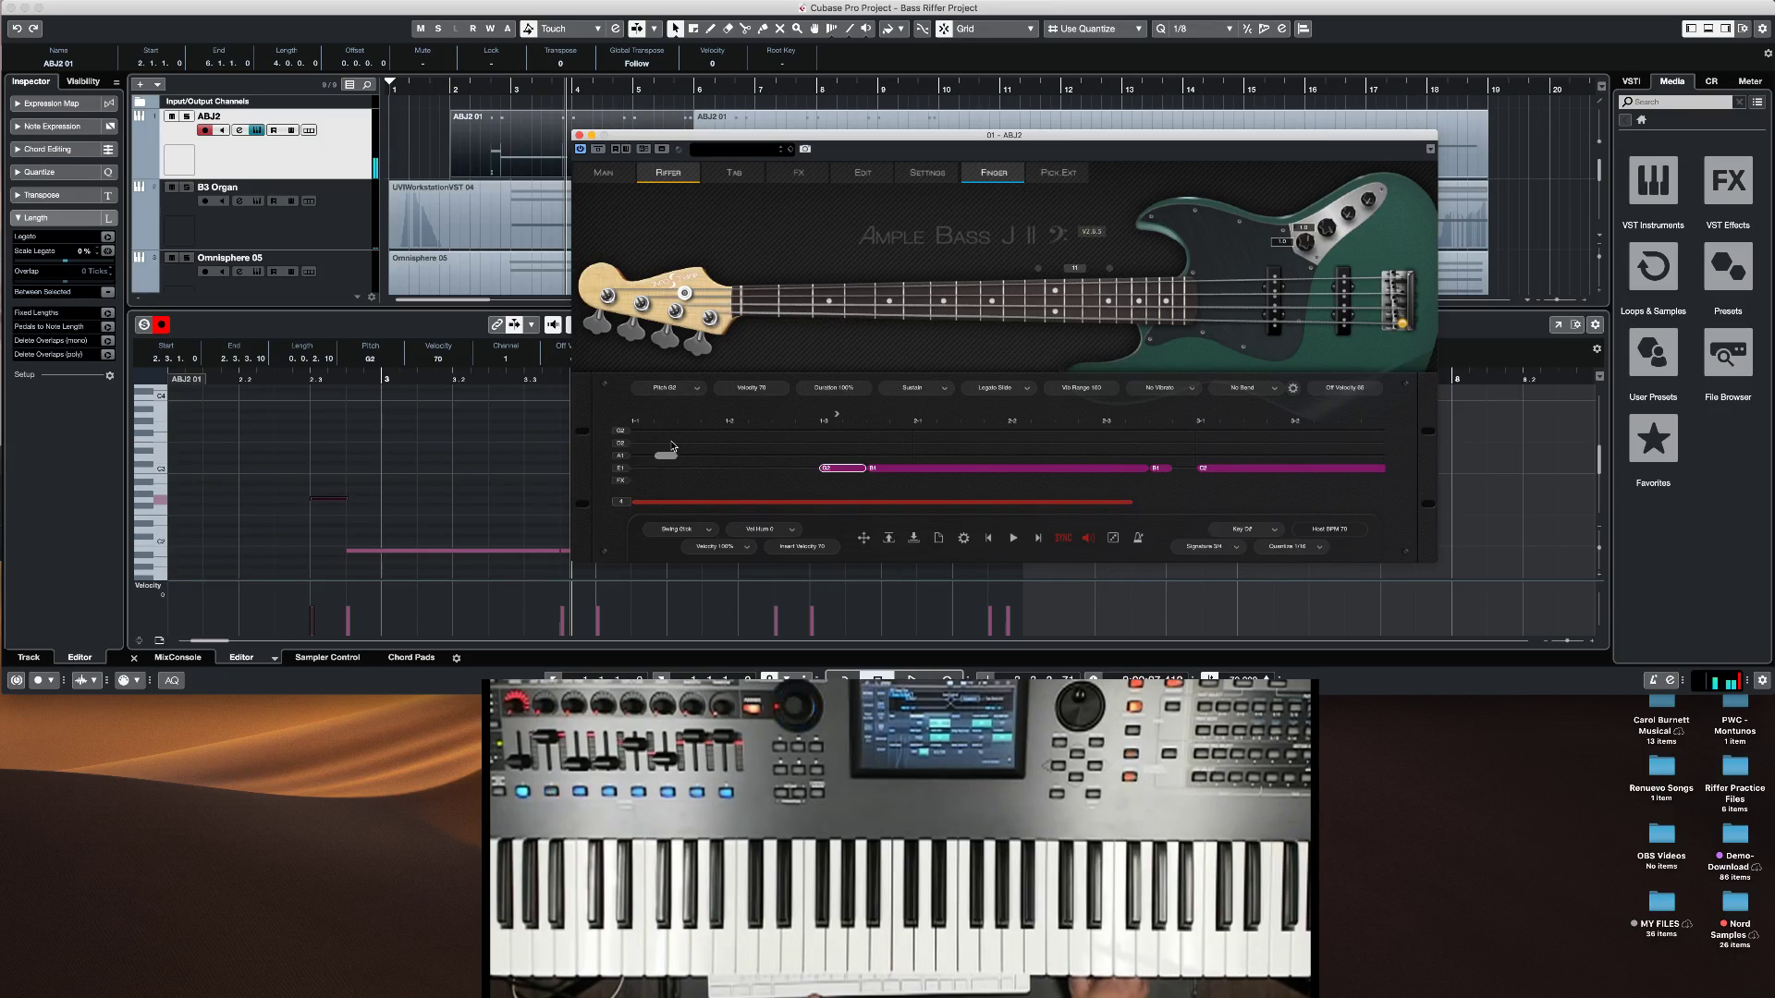
left_click_drag(839, 470, 844, 472)
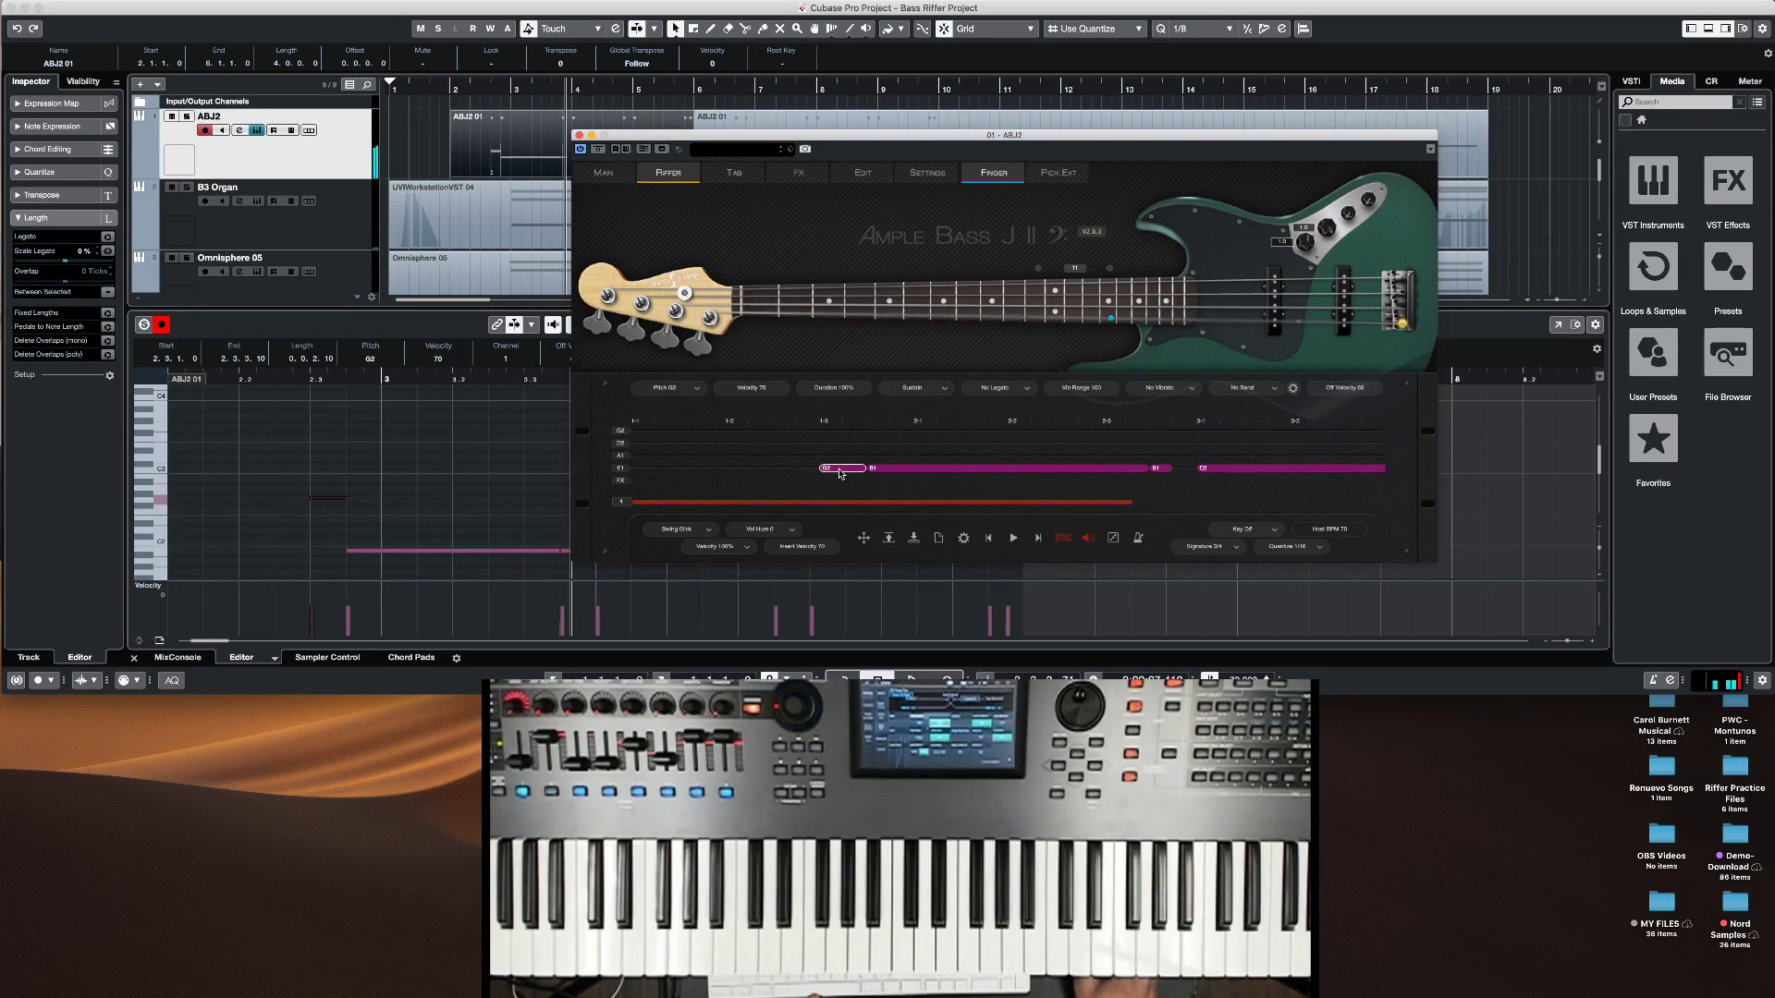
Step: Delete the first three notes of the riff in the Riffer, looking over the time signature and bar-count options
double_click(841, 472)
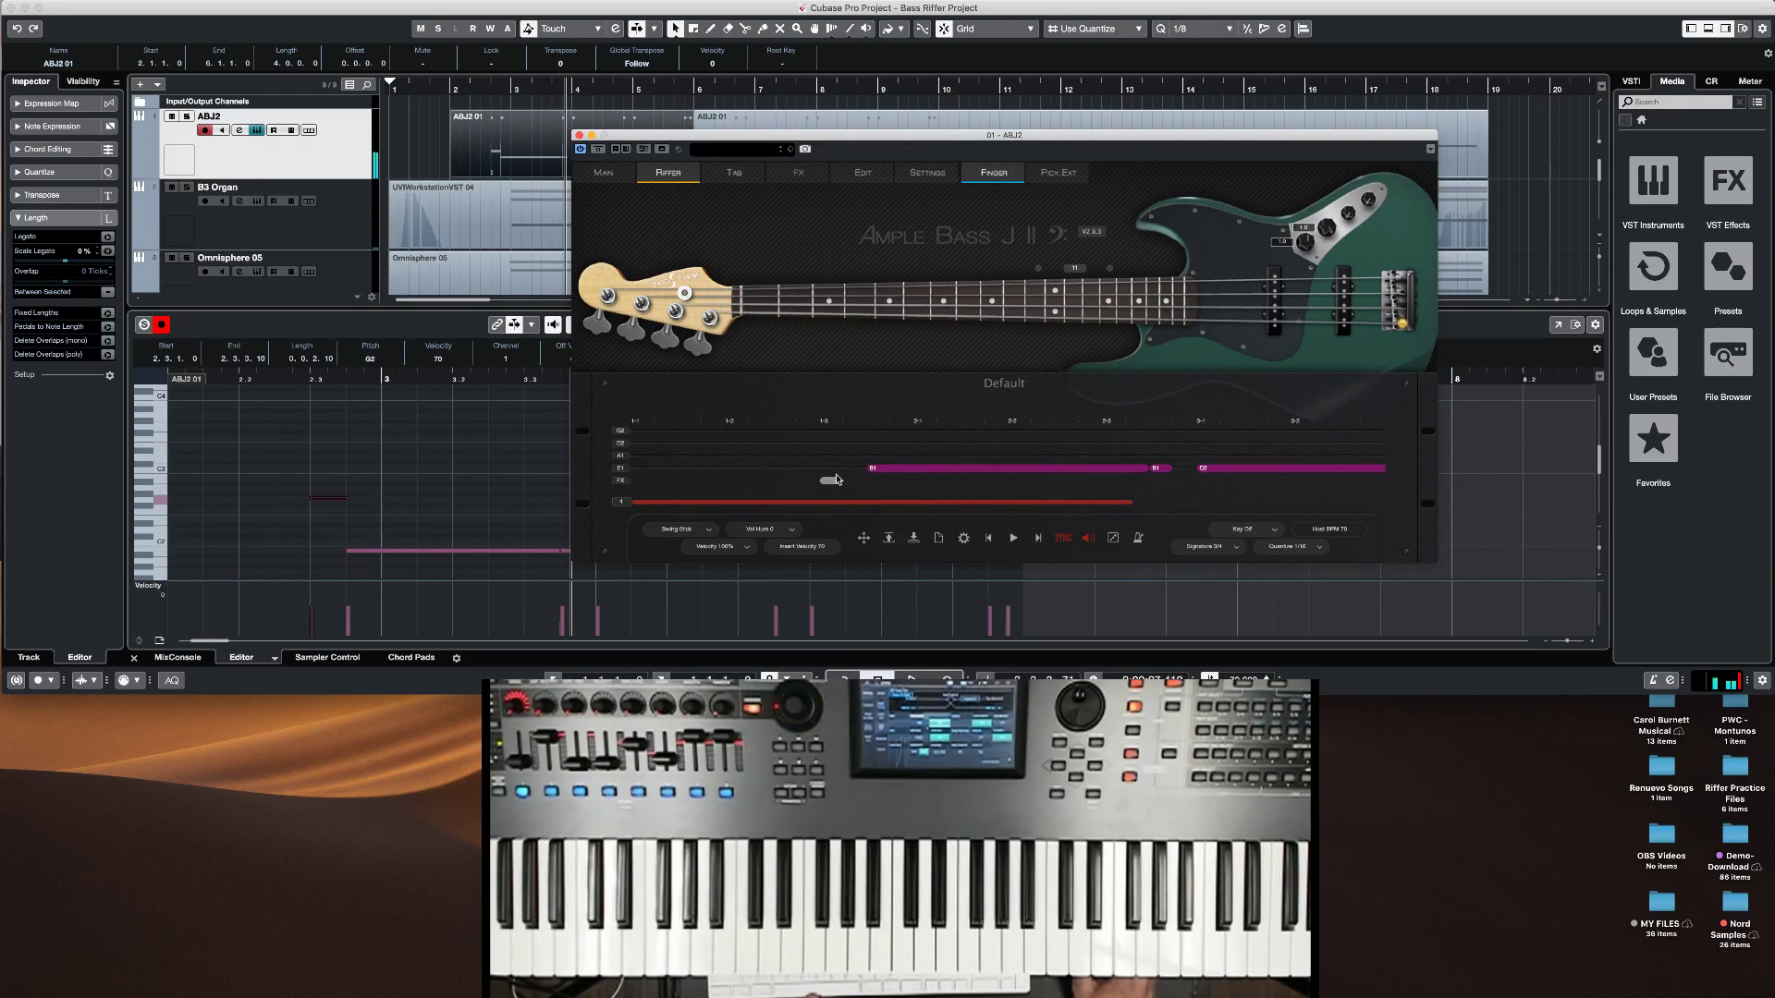
left_click(1215, 547)
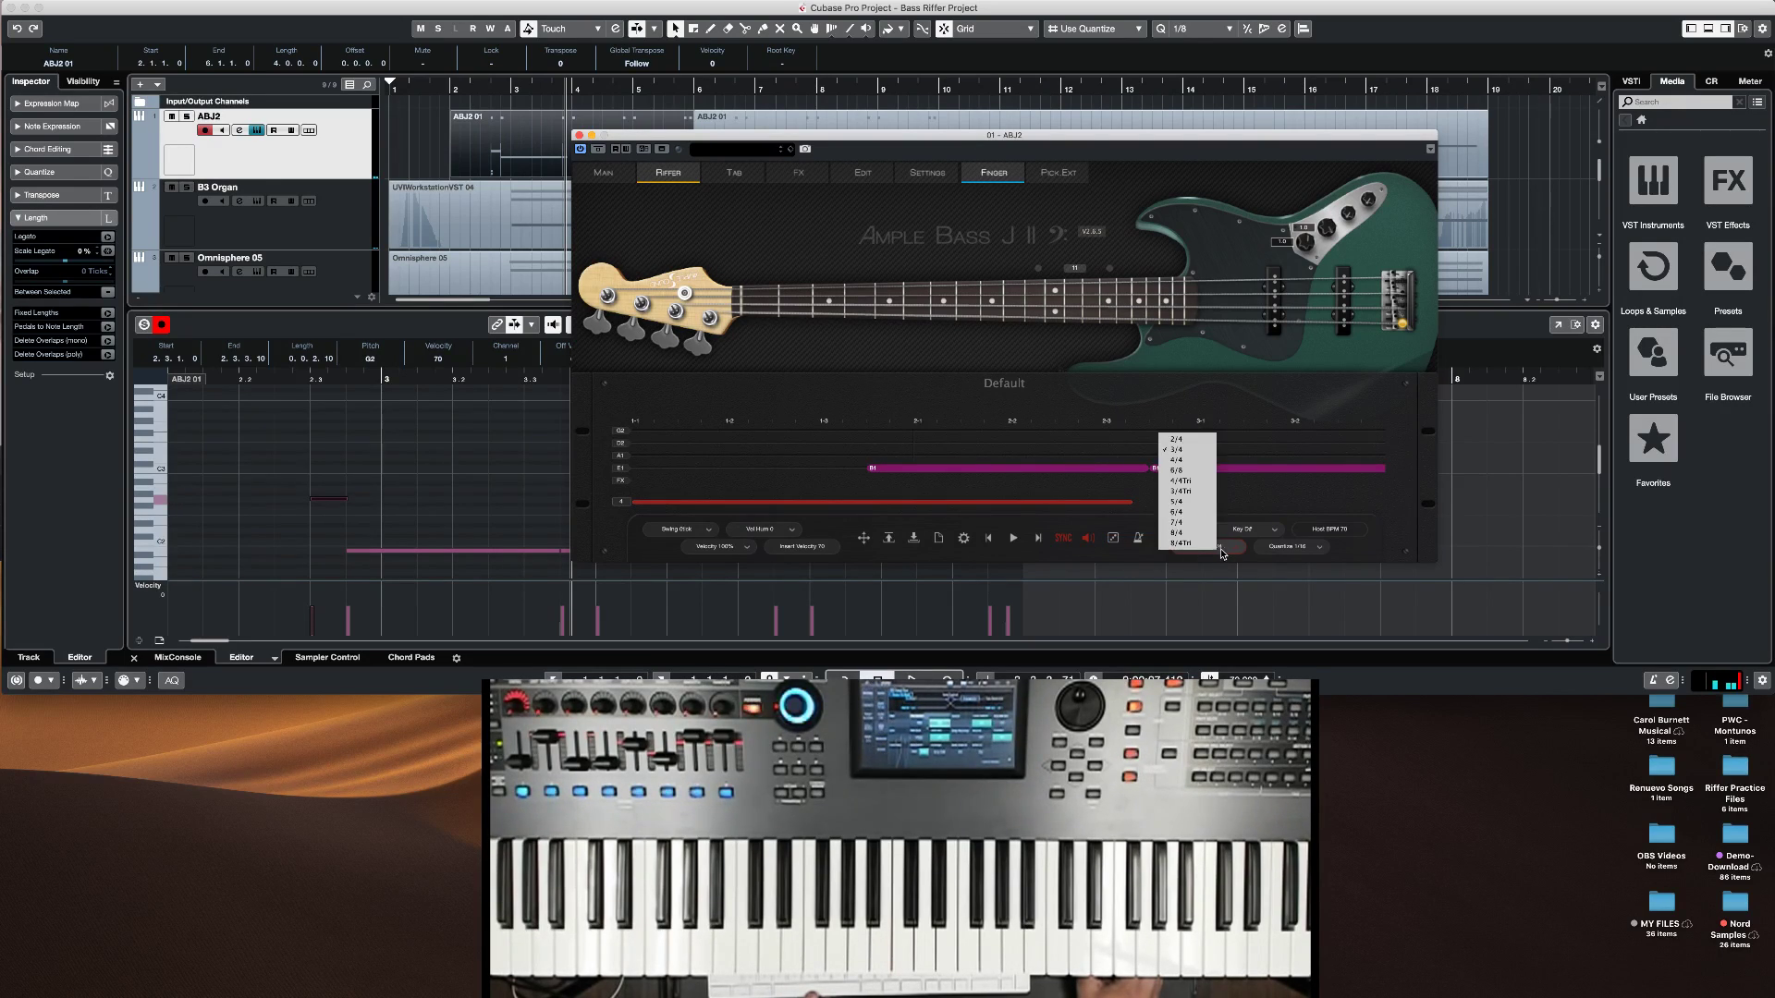
left_click(1335, 550)
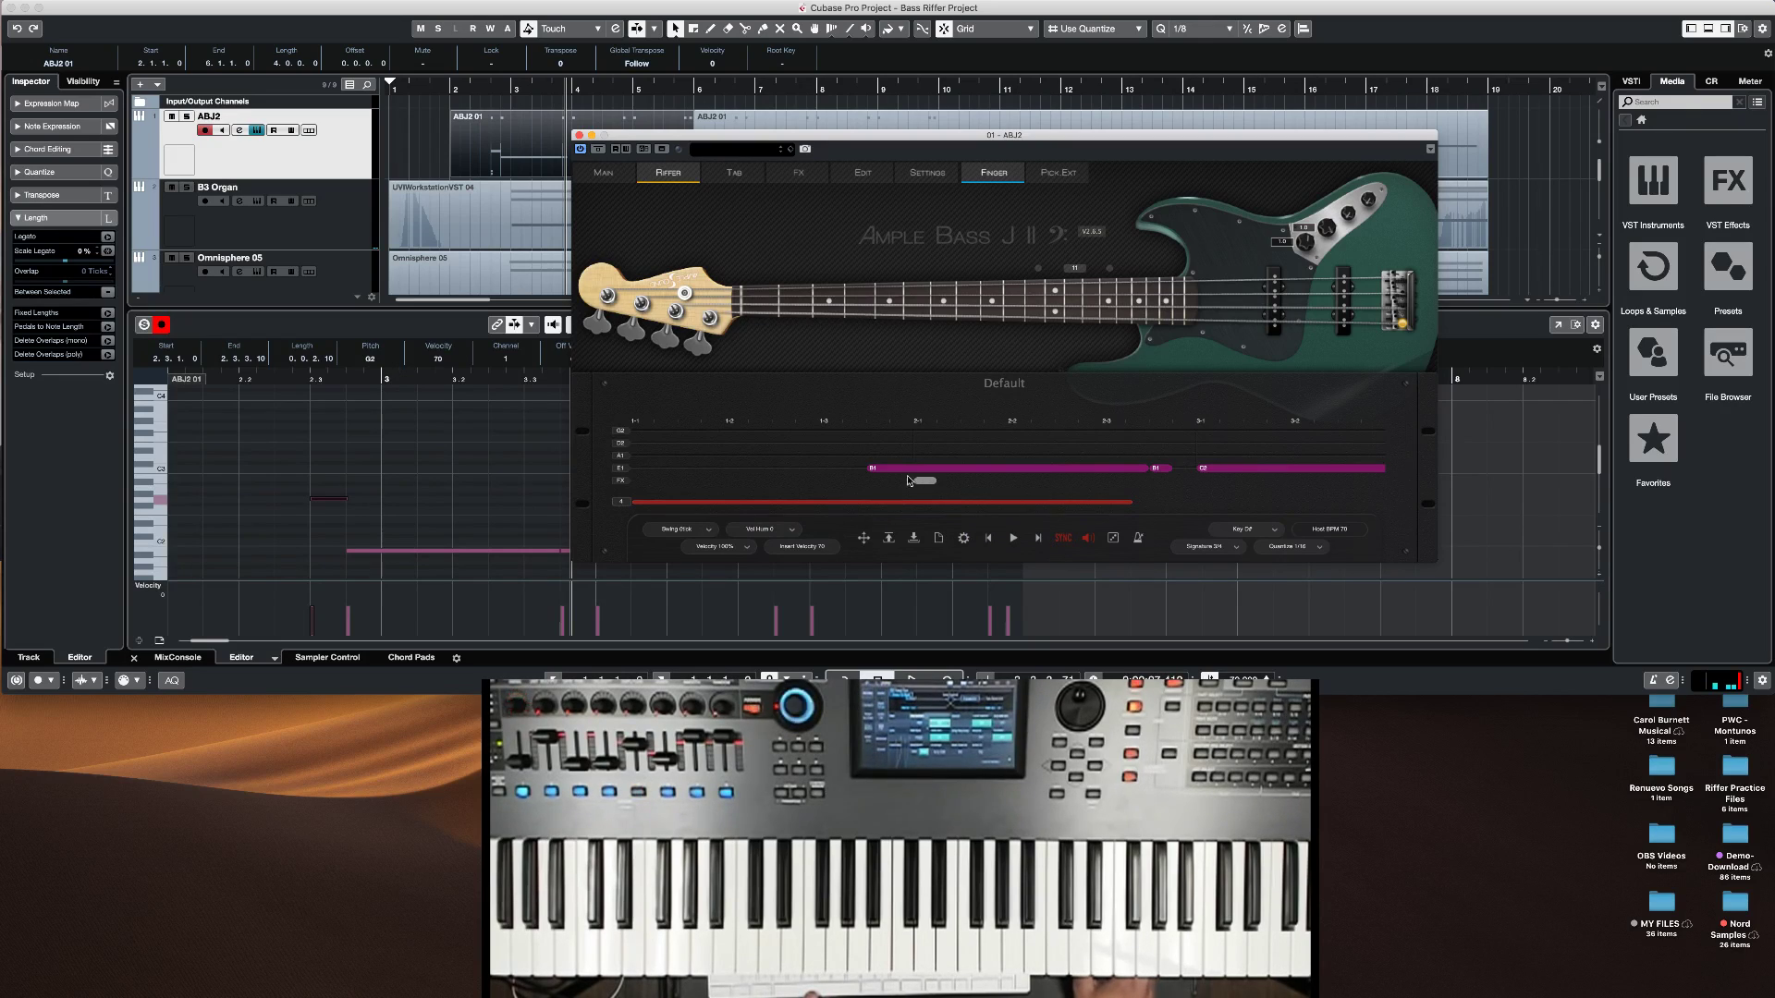
left_click(622, 503)
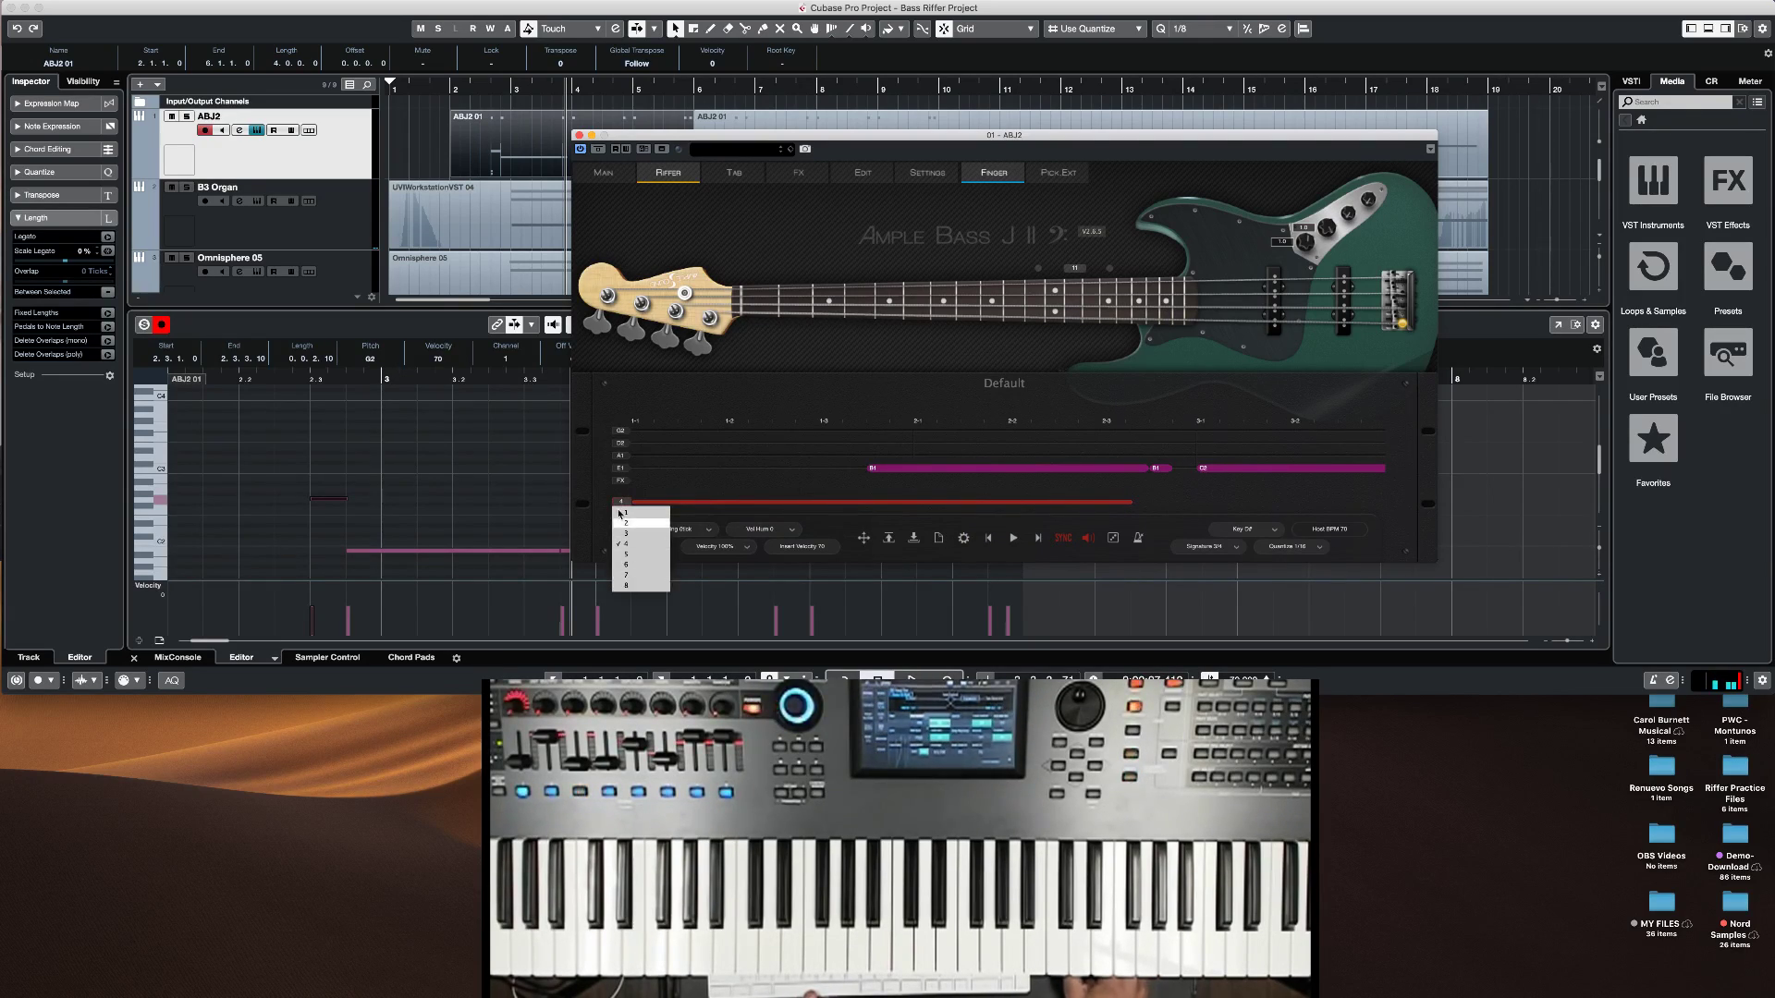
left_click(599, 508)
right_click(1095, 466)
right_click(1157, 468)
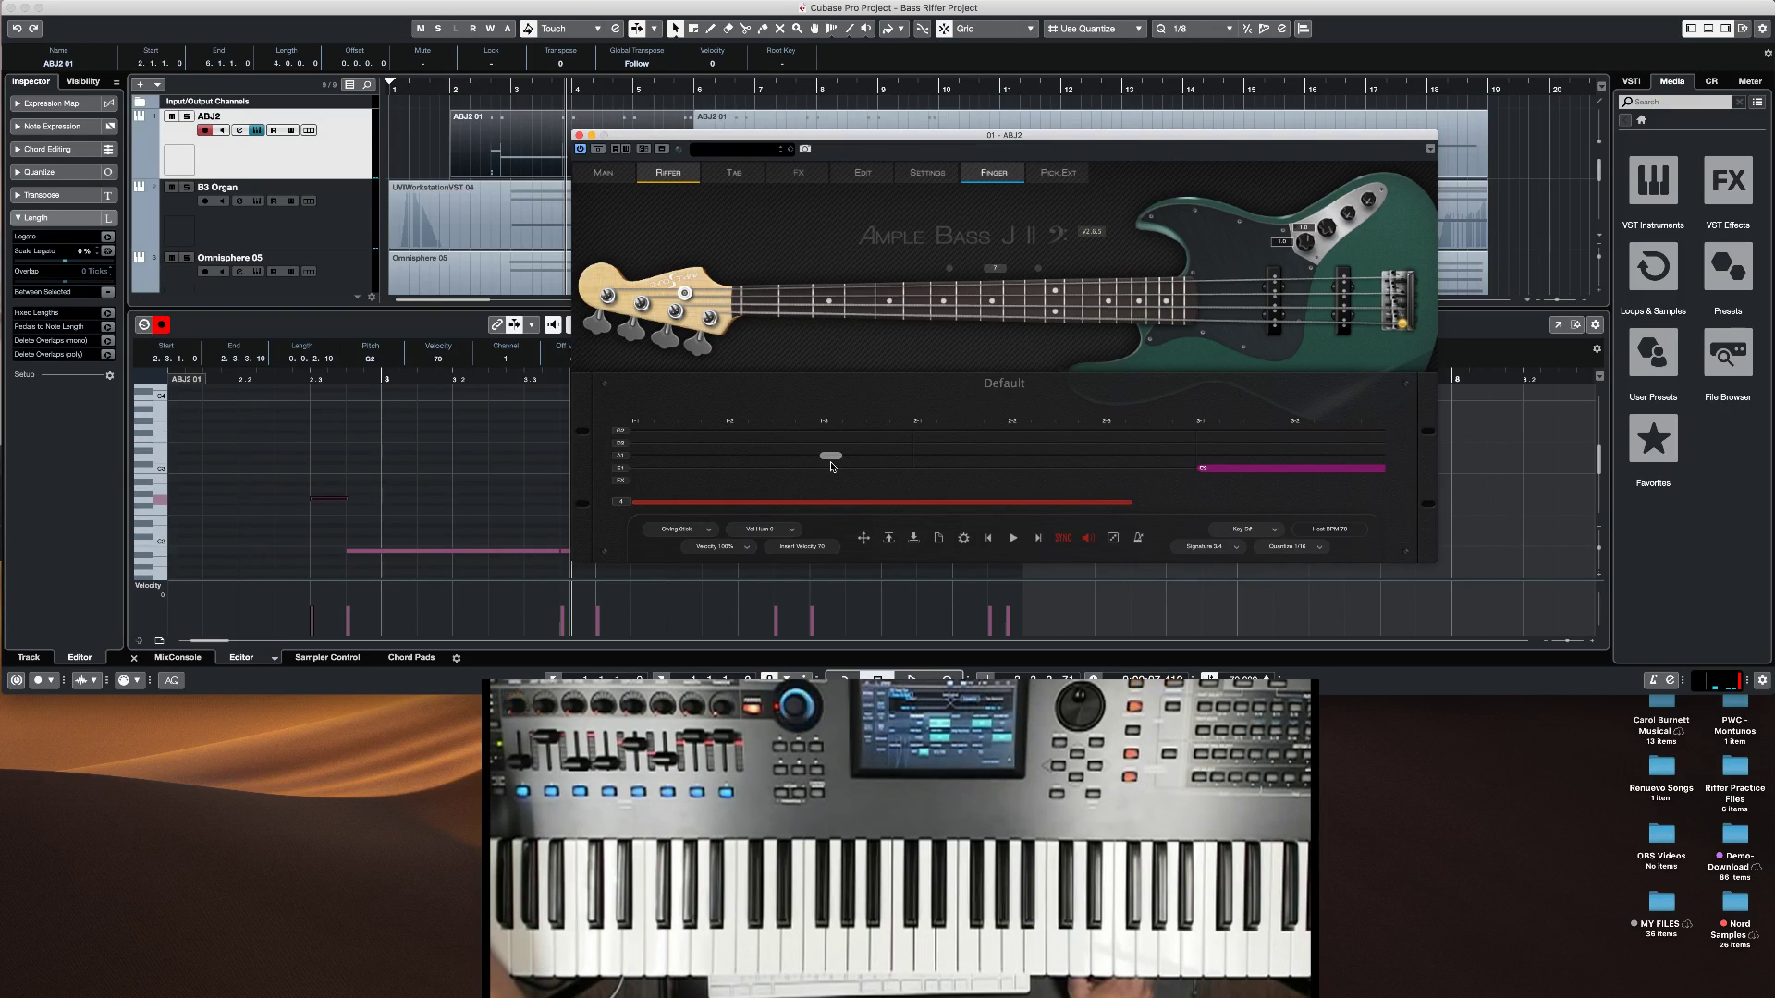
Step: Add a short note on the E1 string at beat 3 of bar 1 and set its pitch to G2
left_click(834, 469)
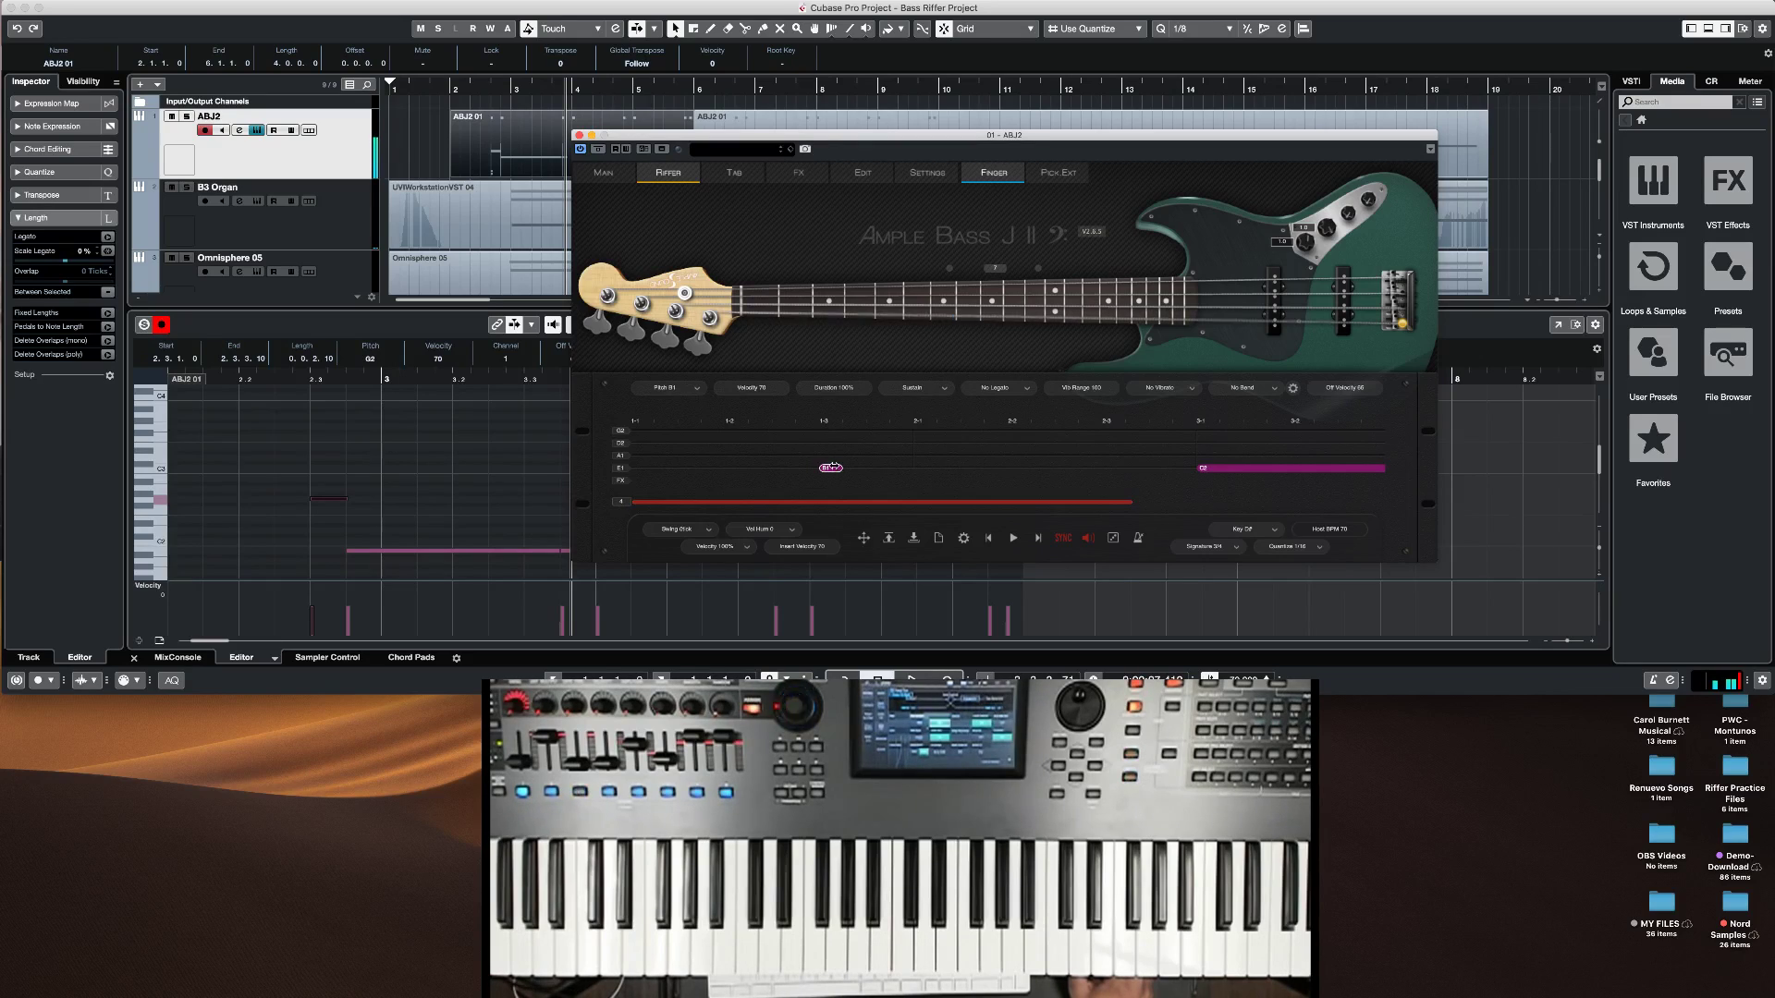
left_click(700, 392)
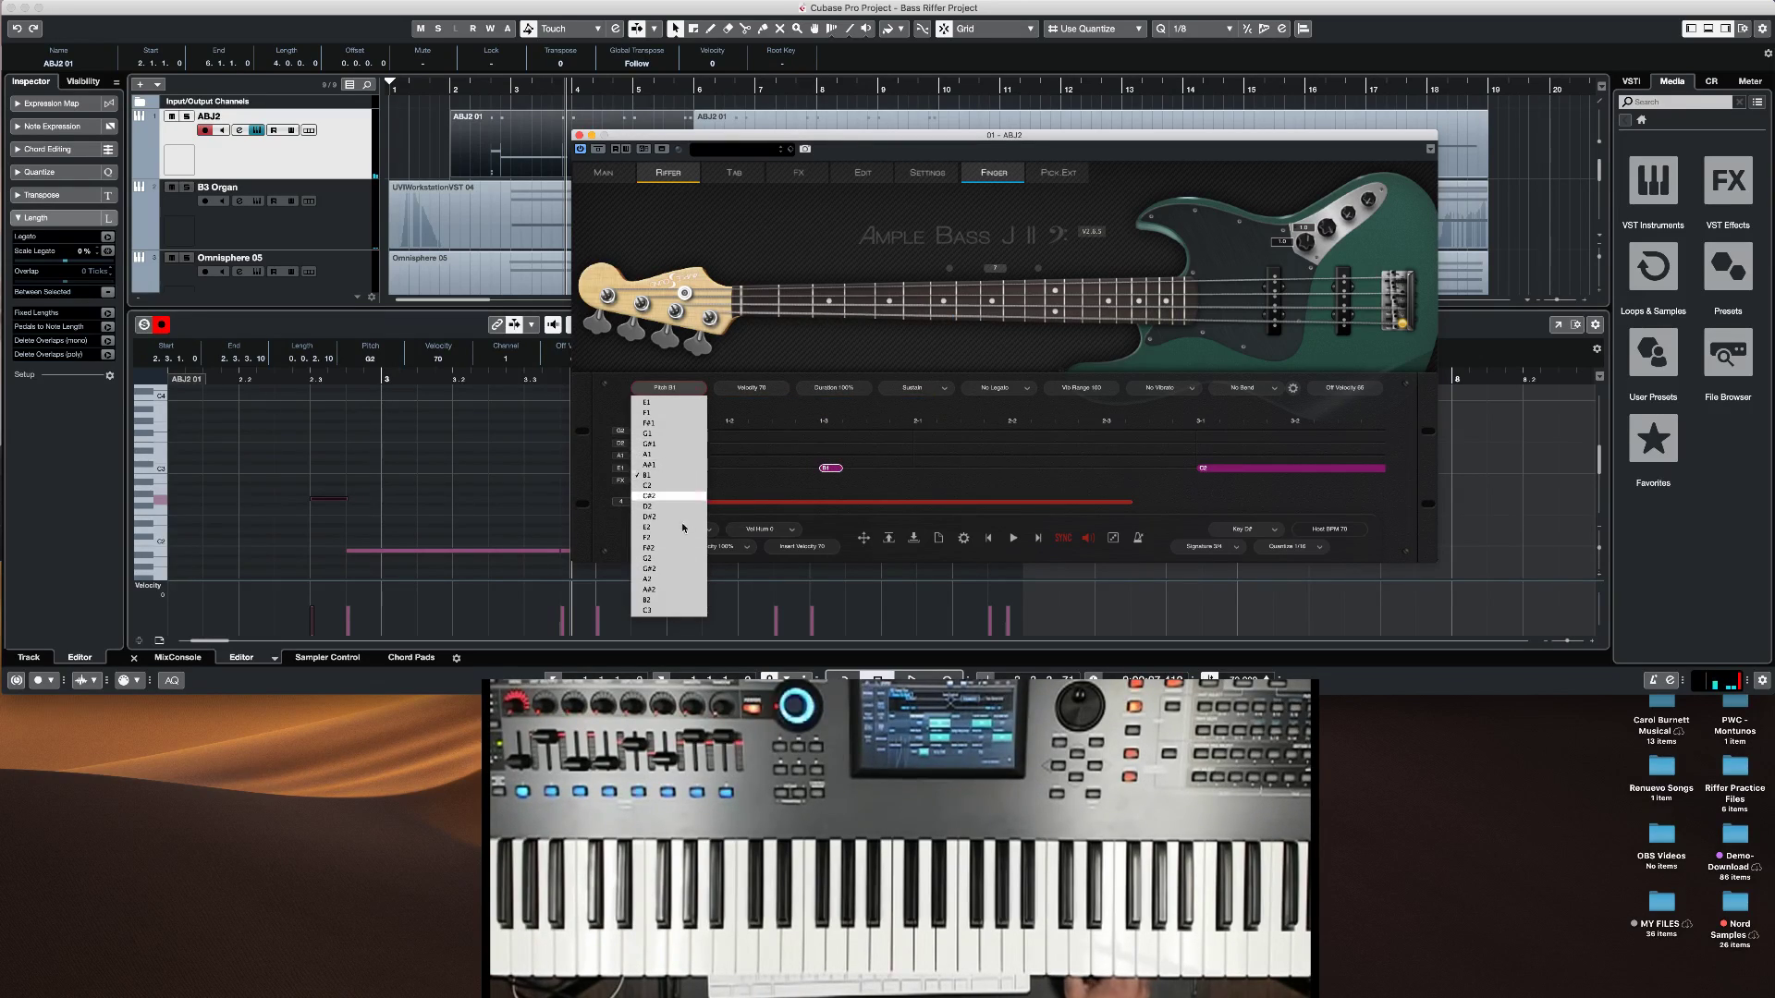
left_click(826, 470)
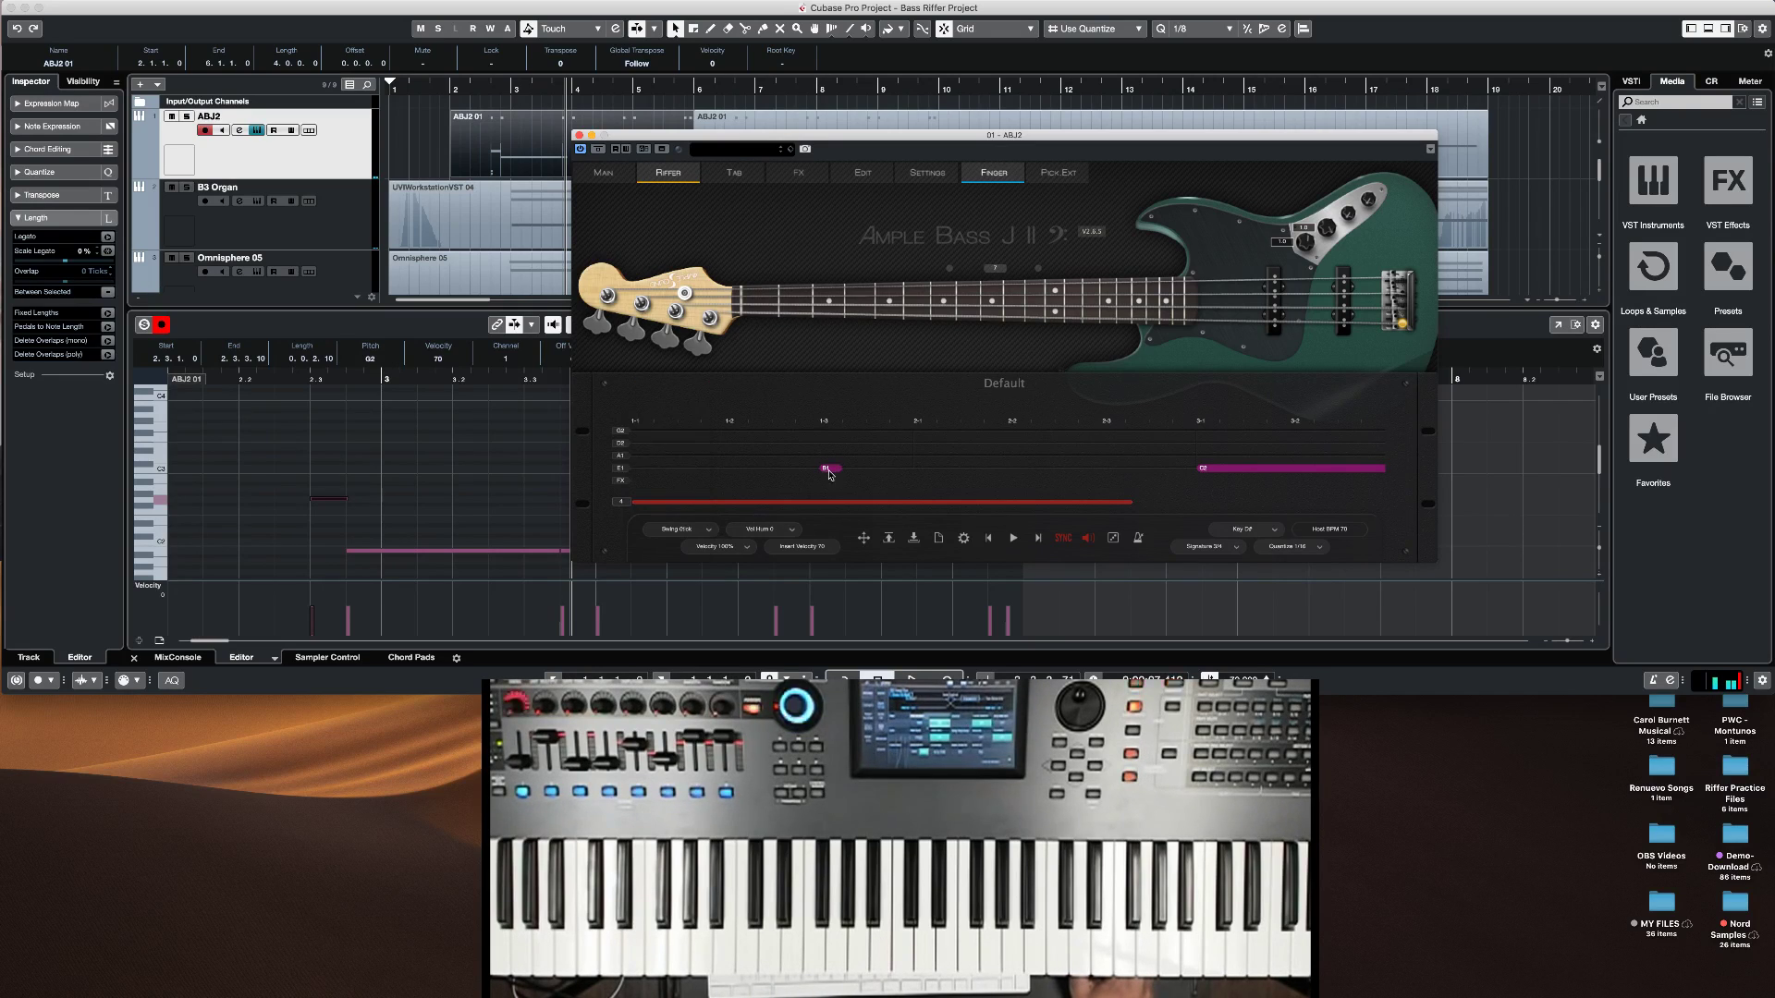
left_click_drag(832, 470, 820, 359)
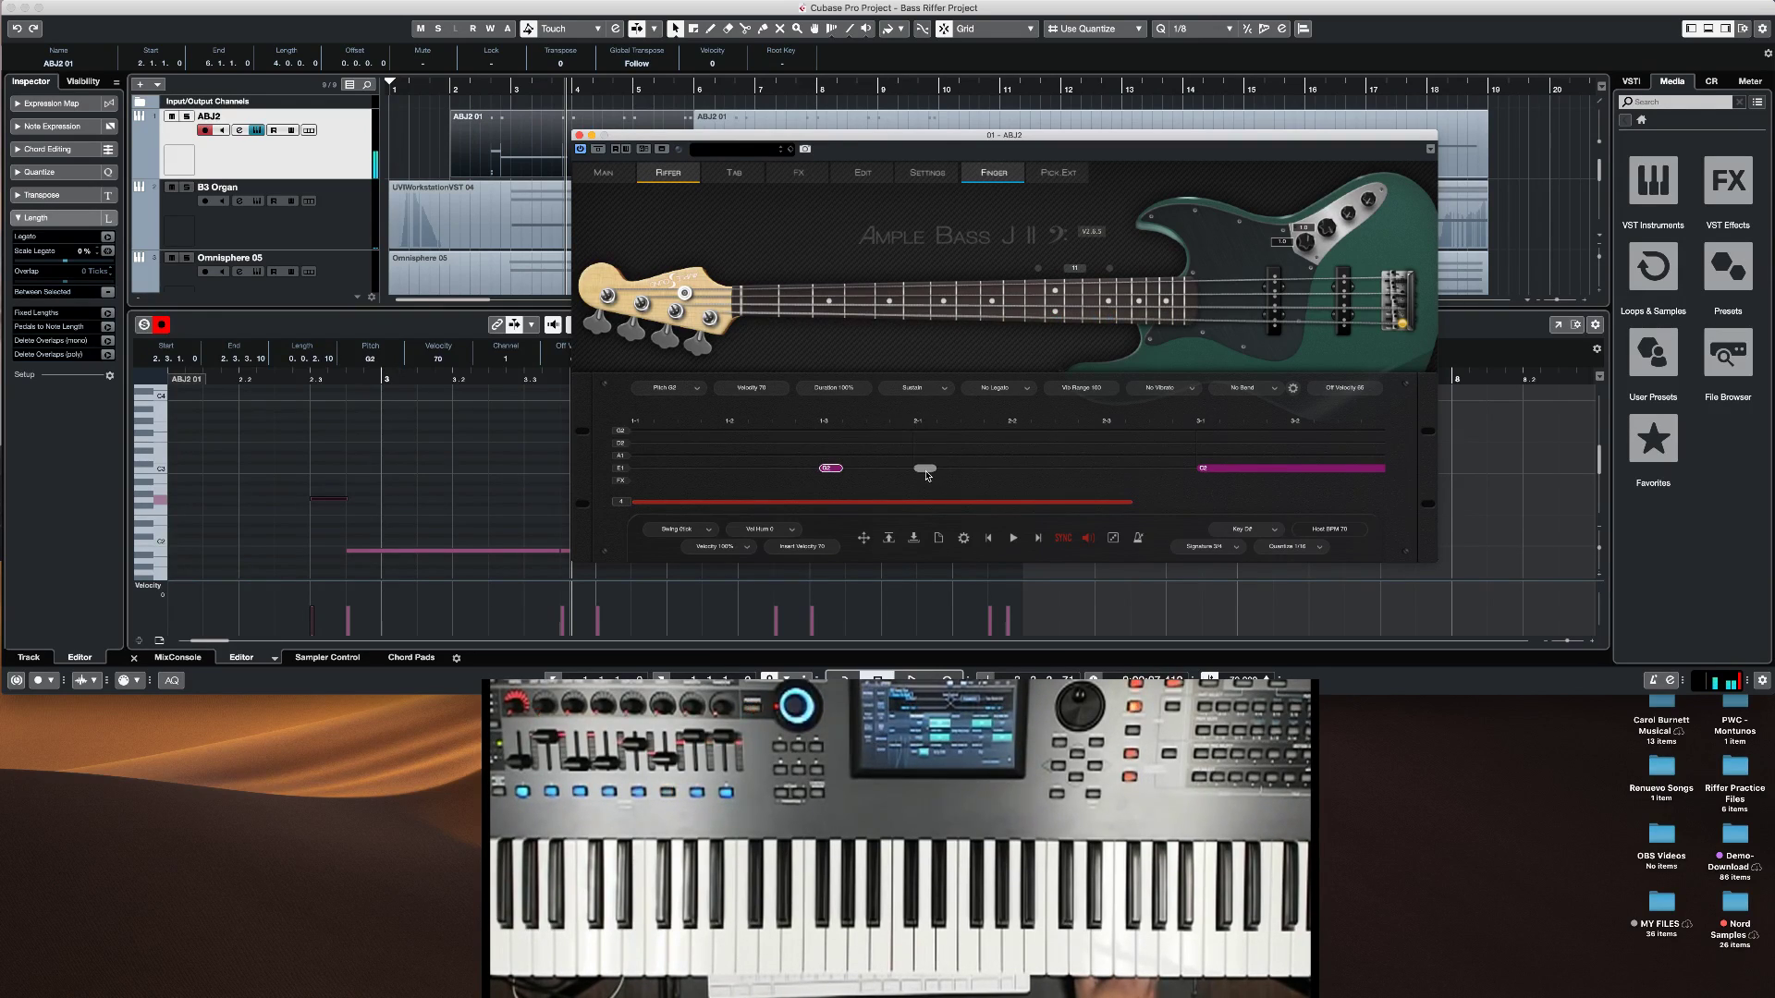
Step: Add a second short note on the E1 string at the start of bar 2 and lower its pitch to B1
left_click(926, 469)
key("Down")
key("Down")
key("Down")
key("Down")
key("Down")
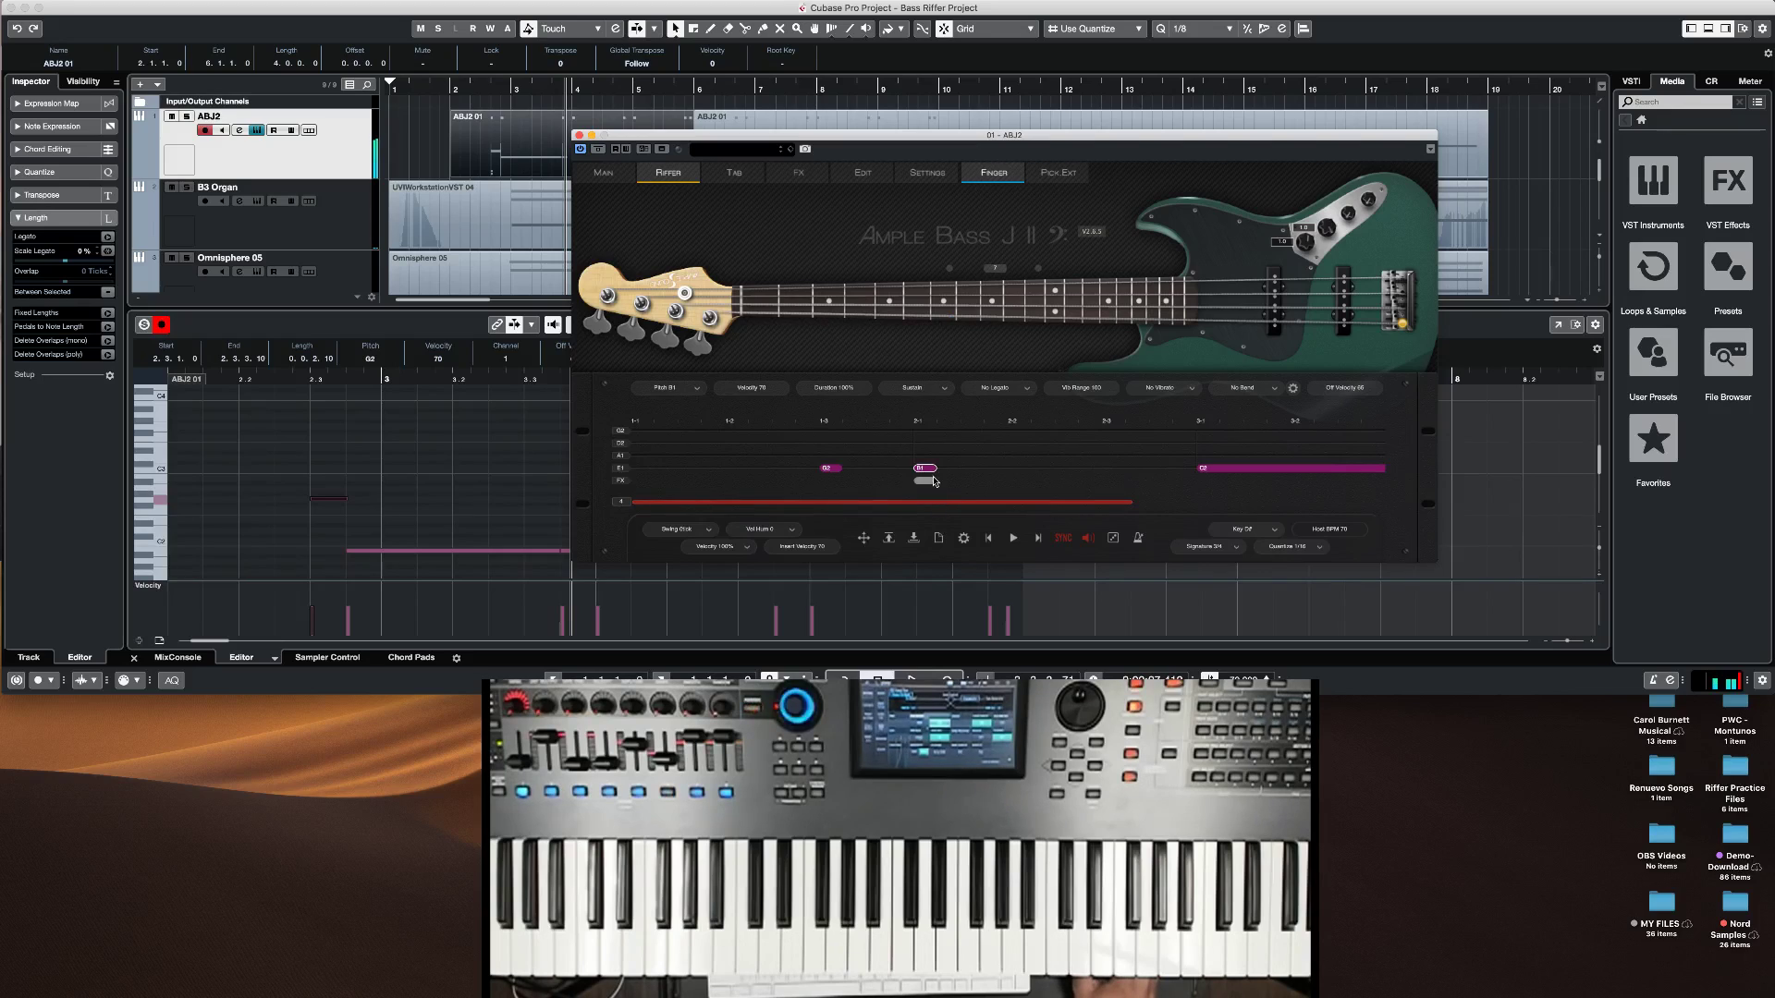
Step: Lengthen the G2 note to the start of bar 2 and the B1 note to about midway through that bar's third beat
left_click(826, 469)
left_click_drag(833, 473, 912, 469)
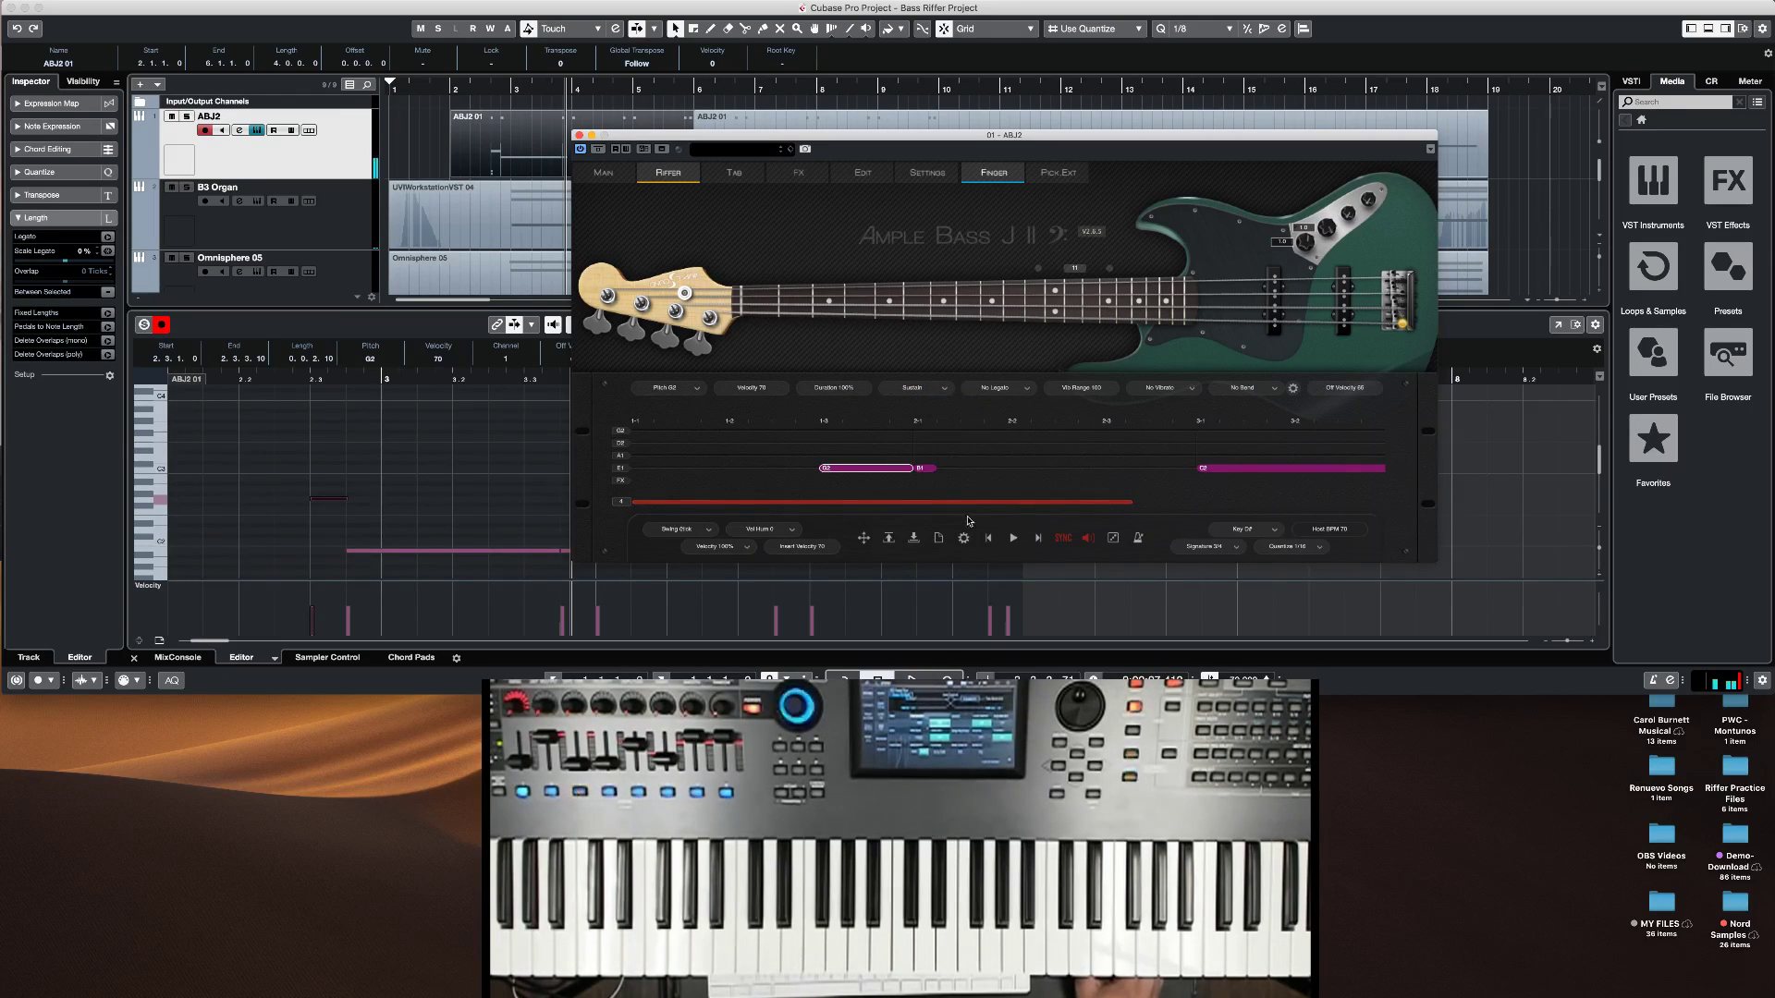
left_click(959, 455)
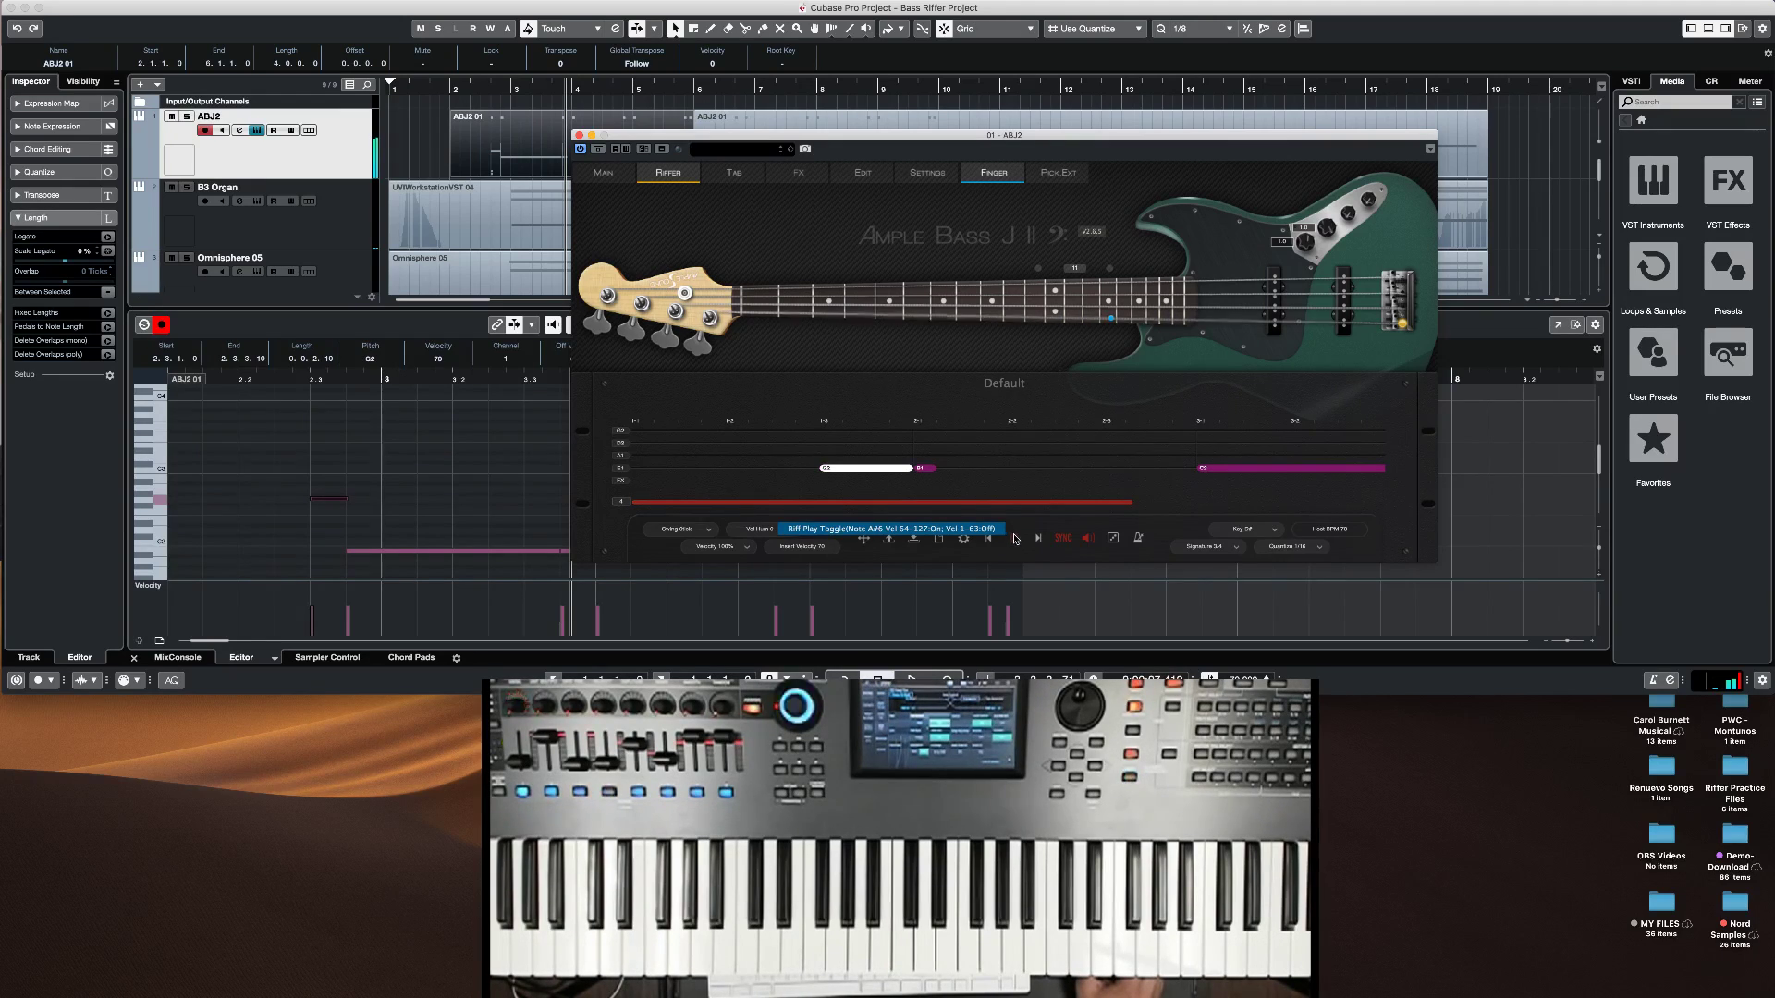
left_click_drag(934, 468, 1195, 467)
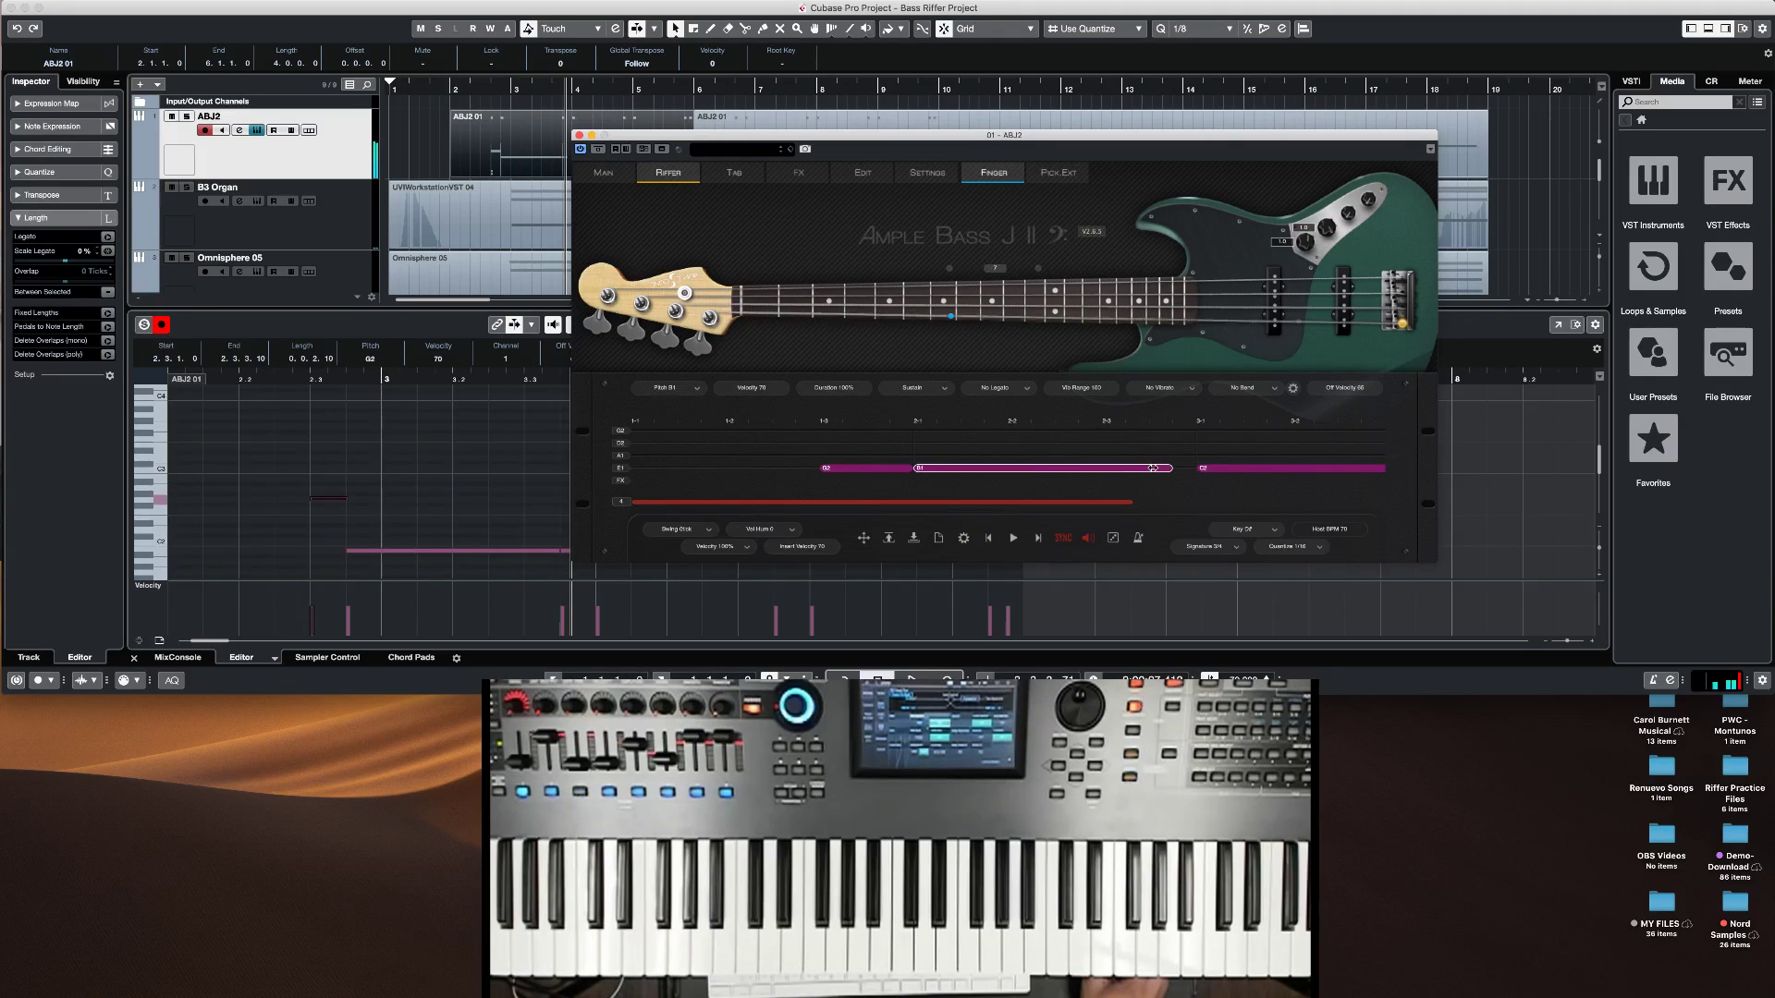
Step: Apply Legato Slide to the G2 note, play the riff to hear the slide and stop playback
left_click(885, 468)
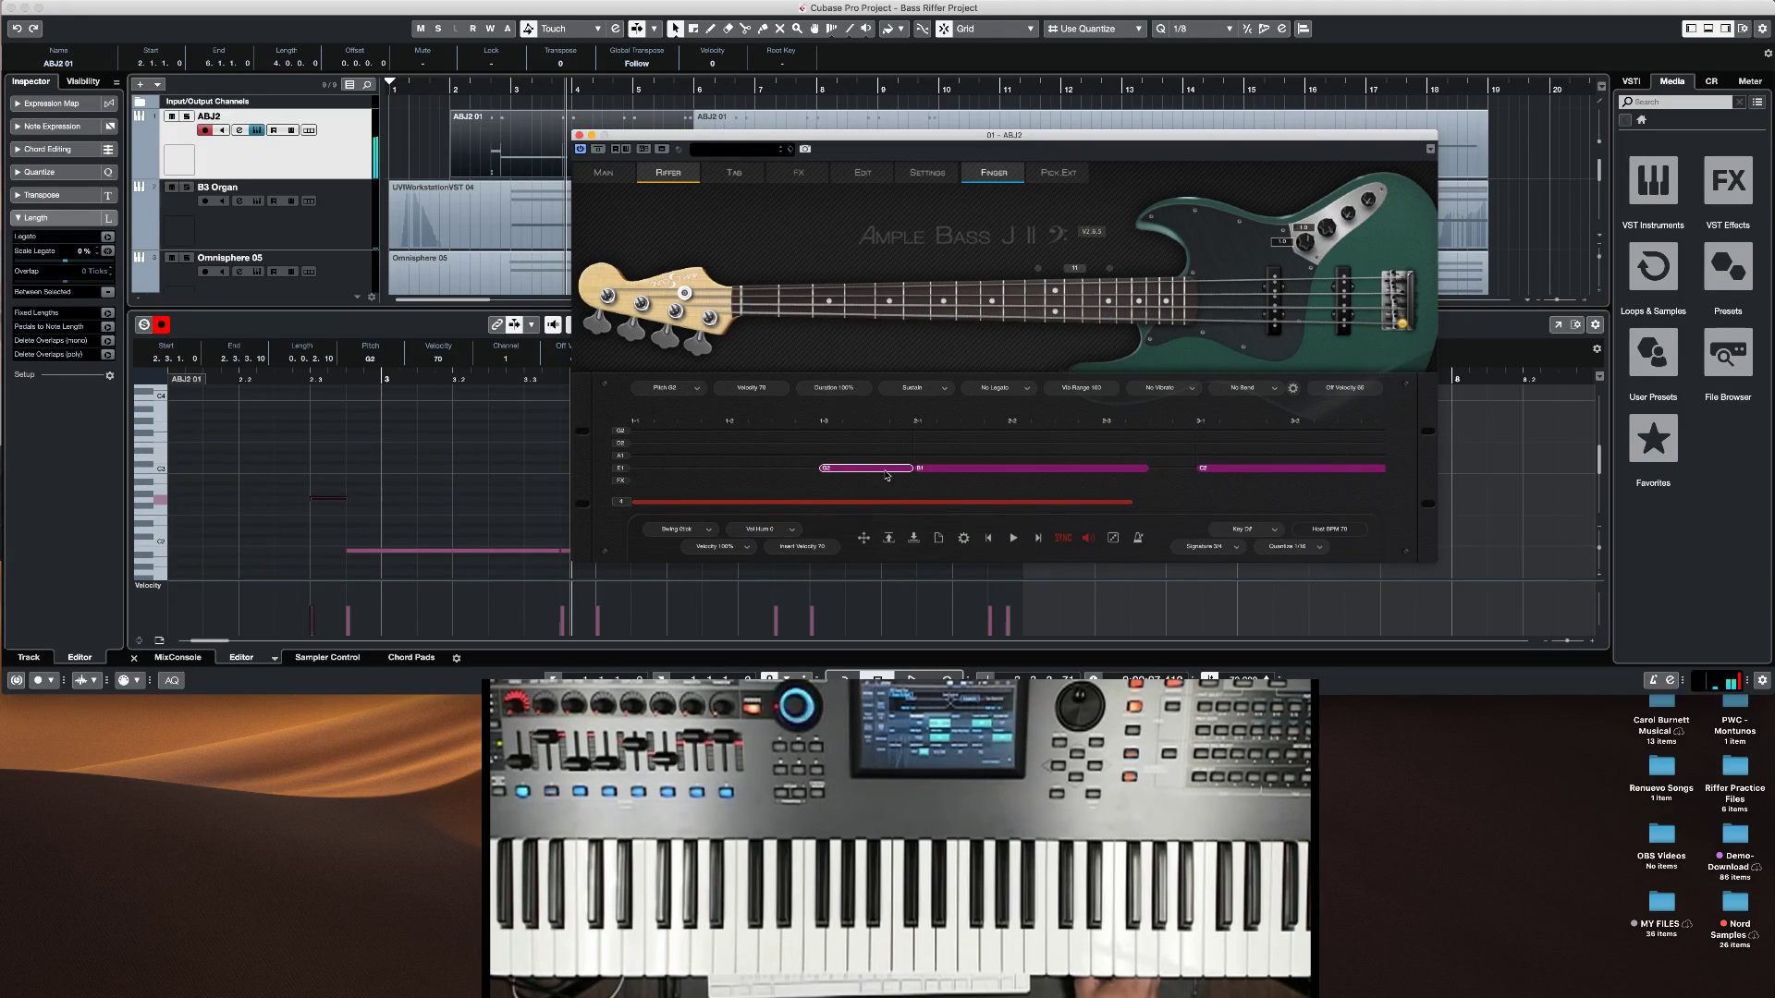
left_click(993, 388)
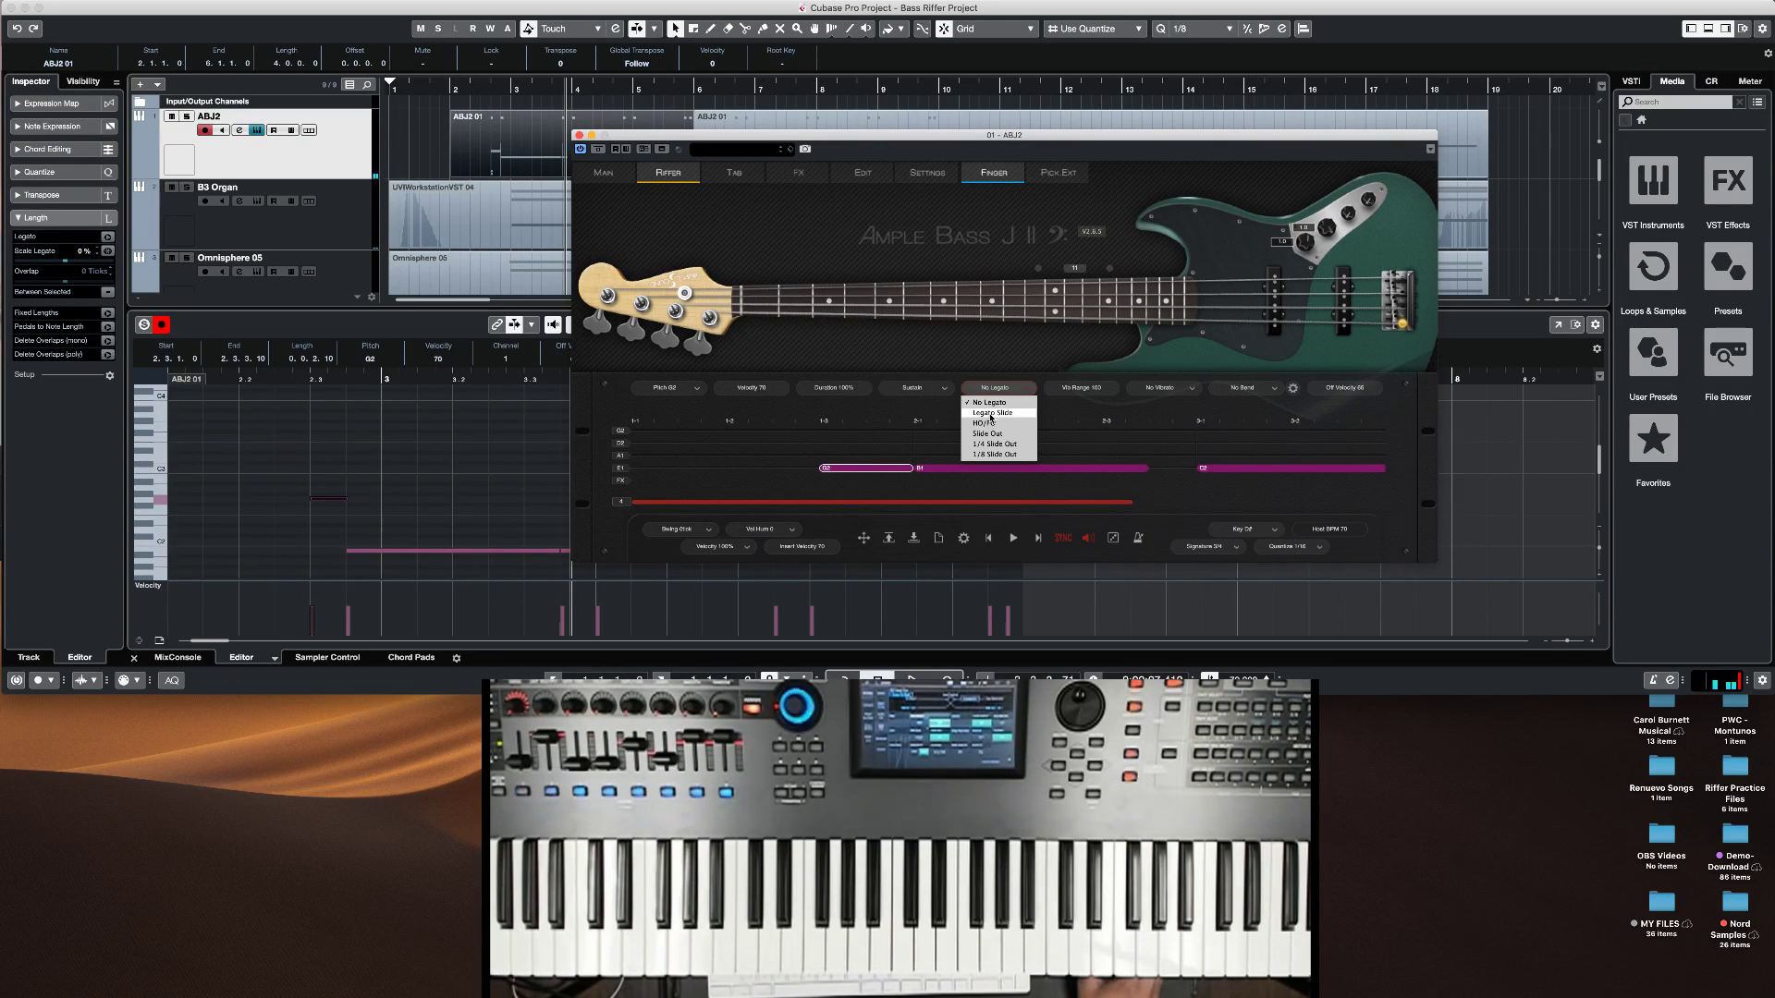
left_click(991, 413)
left_click(949, 481)
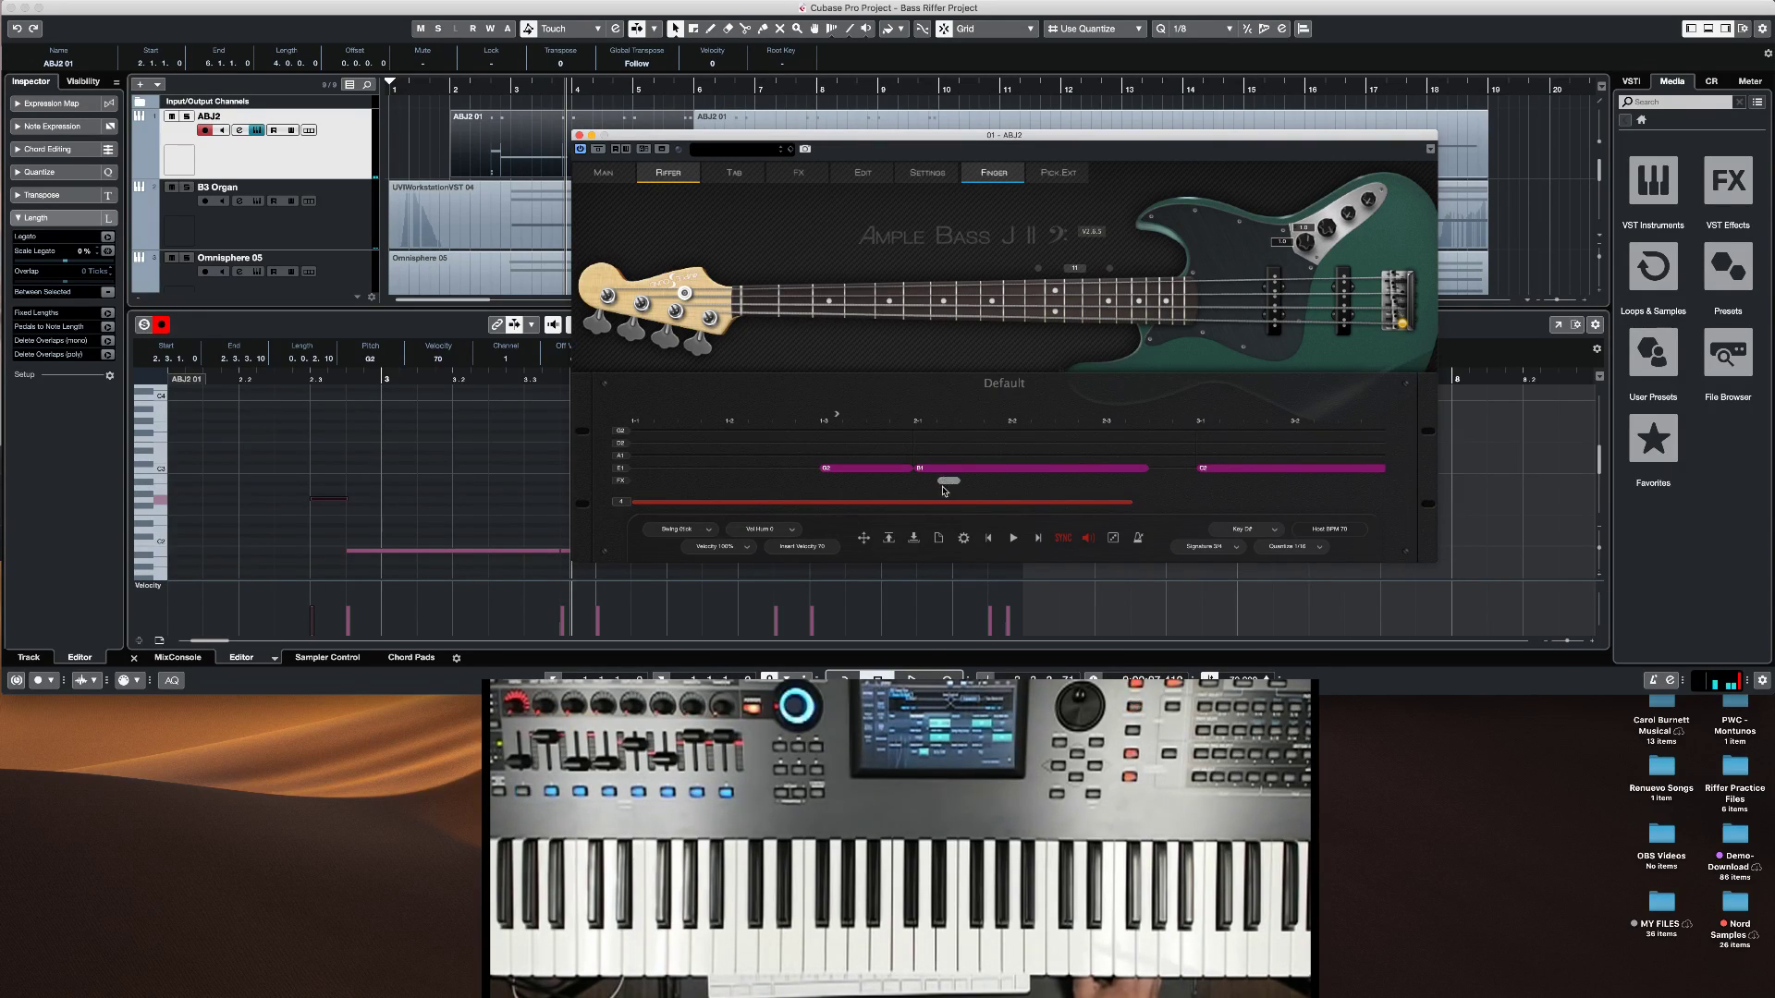
left_click(1013, 538)
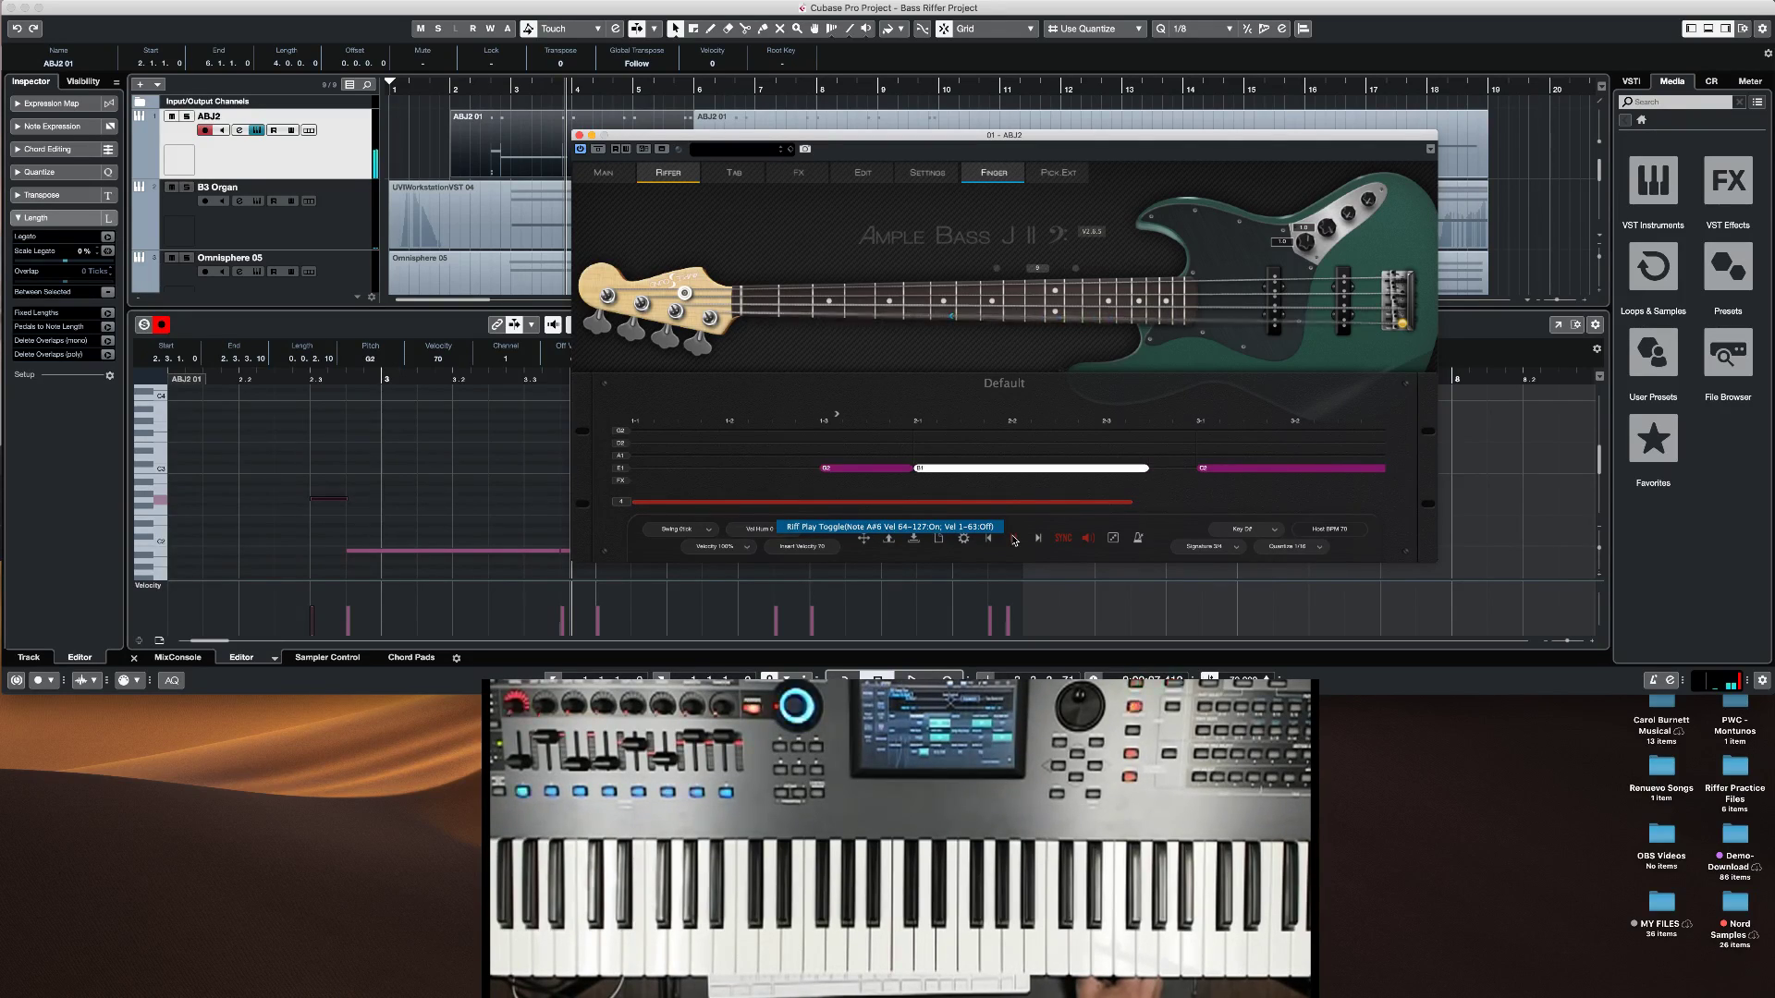
left_click(1013, 537)
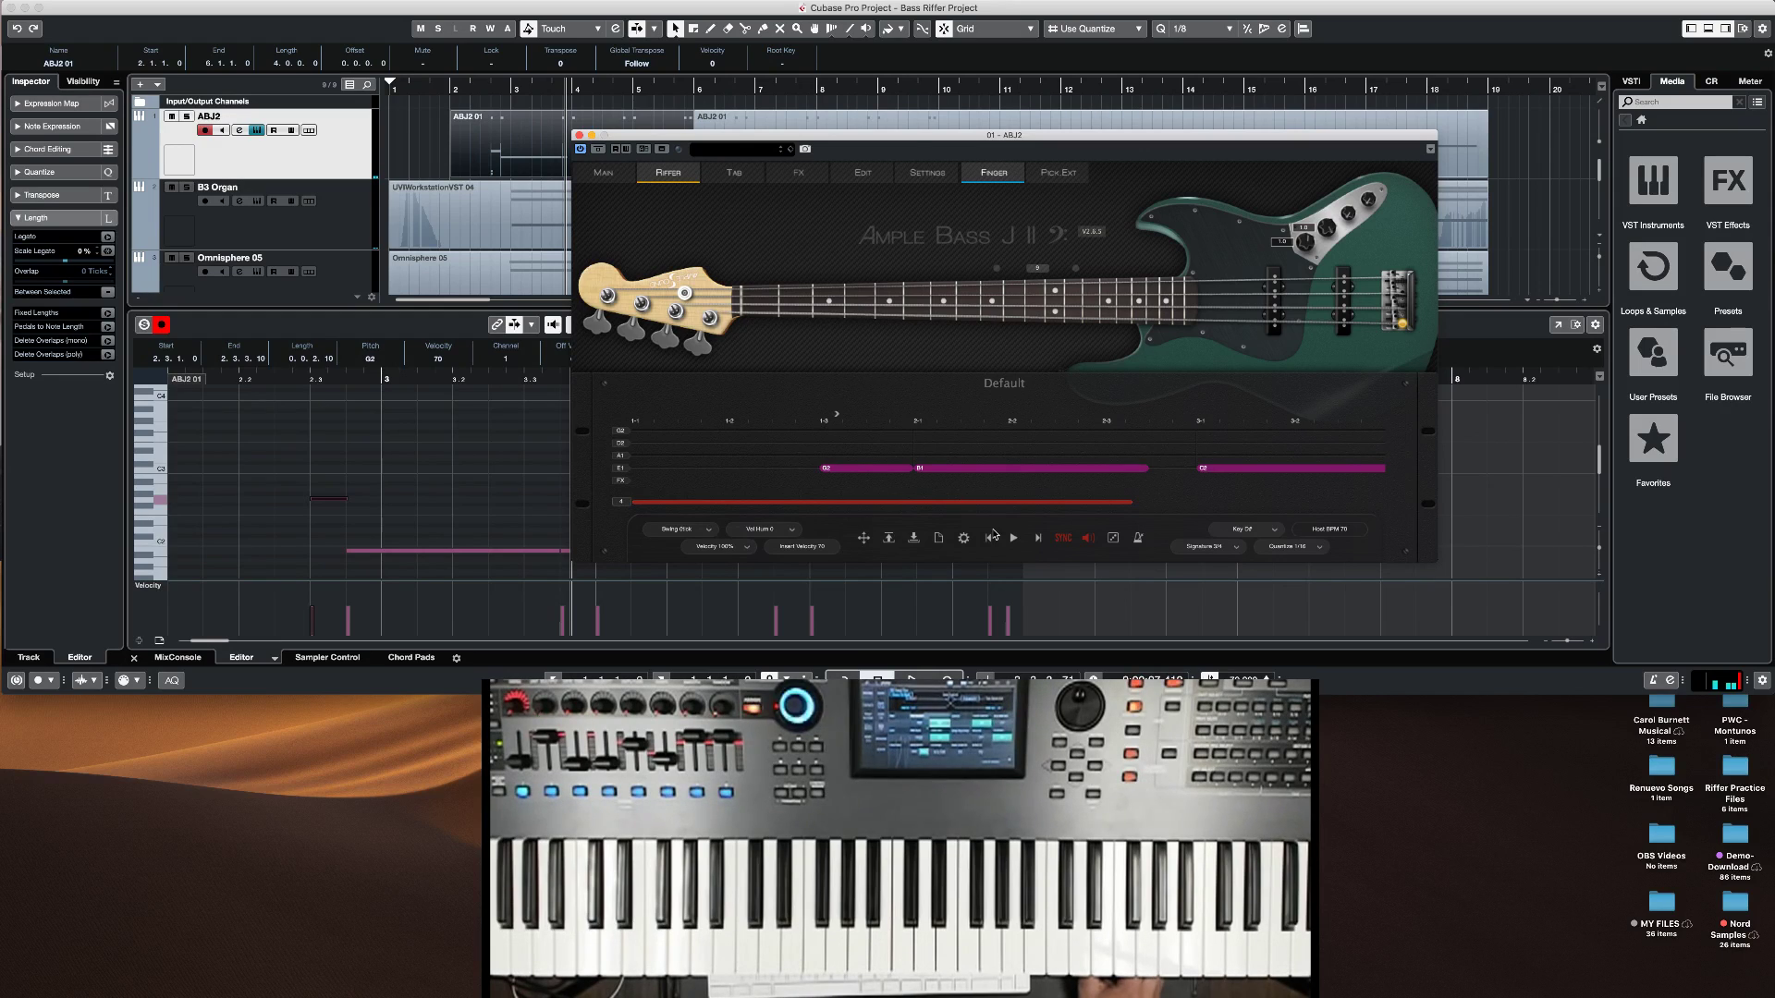
Step: Turn on the Riffer's metronome, play the riff against it and stop playback
left_click(1138, 538)
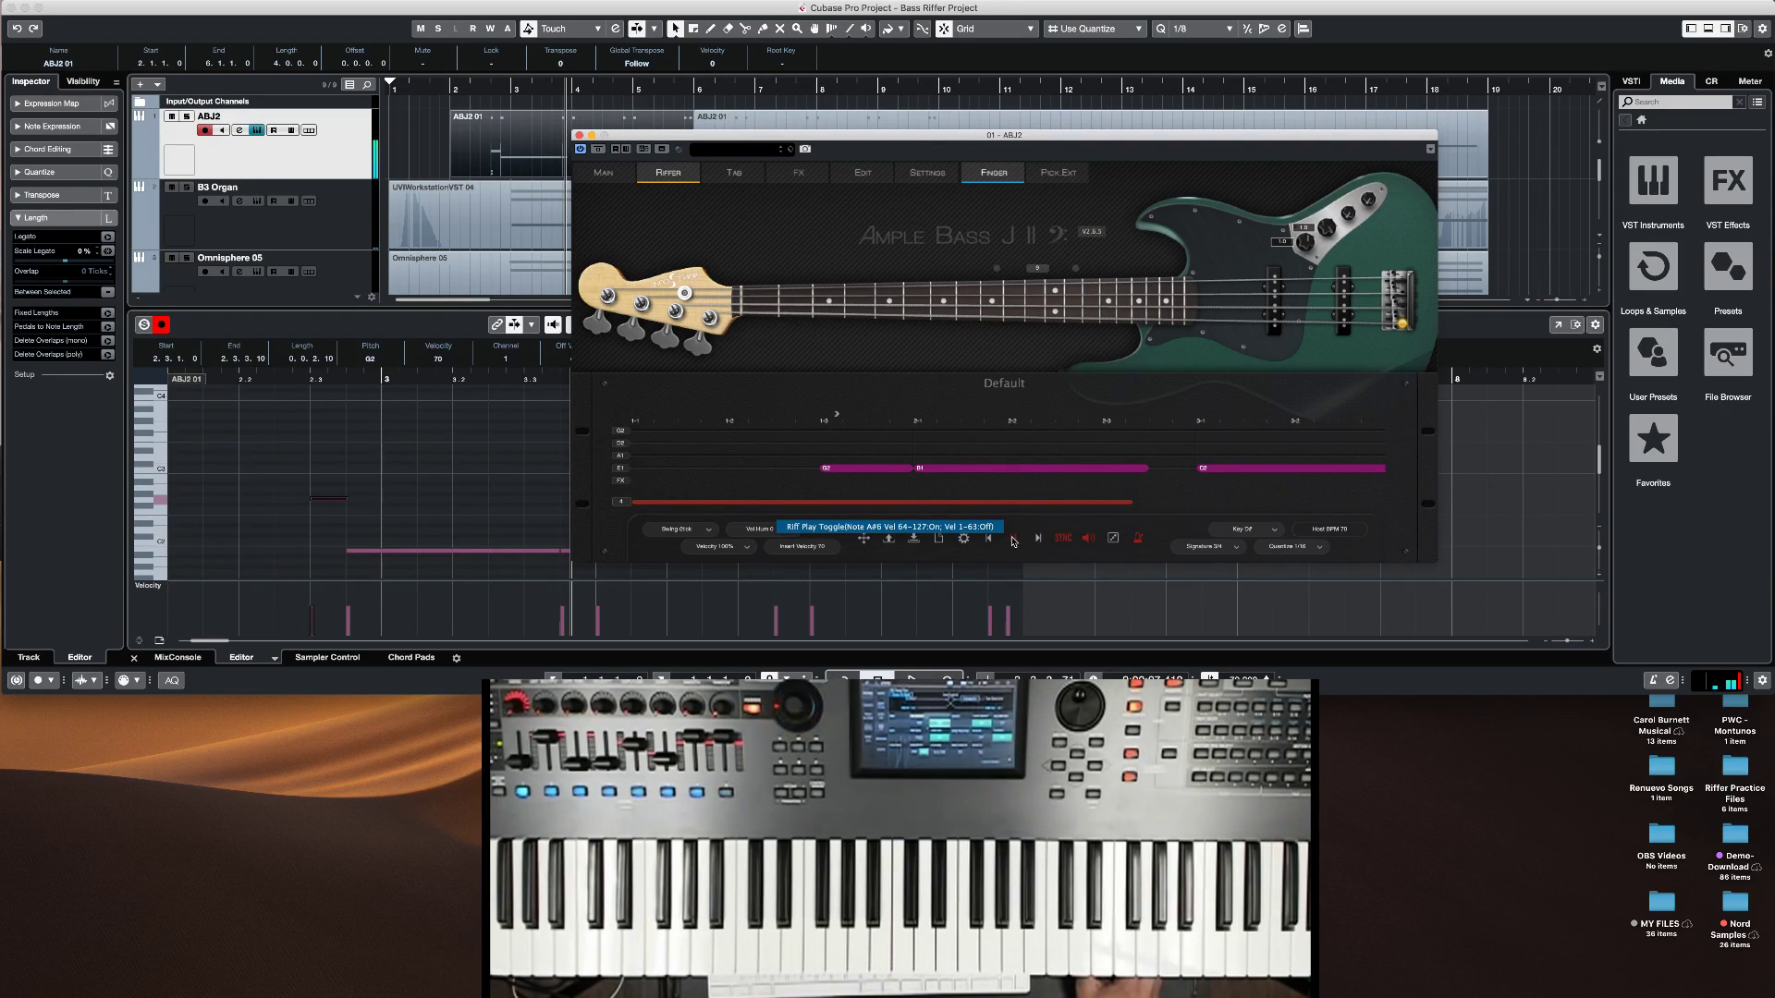
left_click(1012, 538)
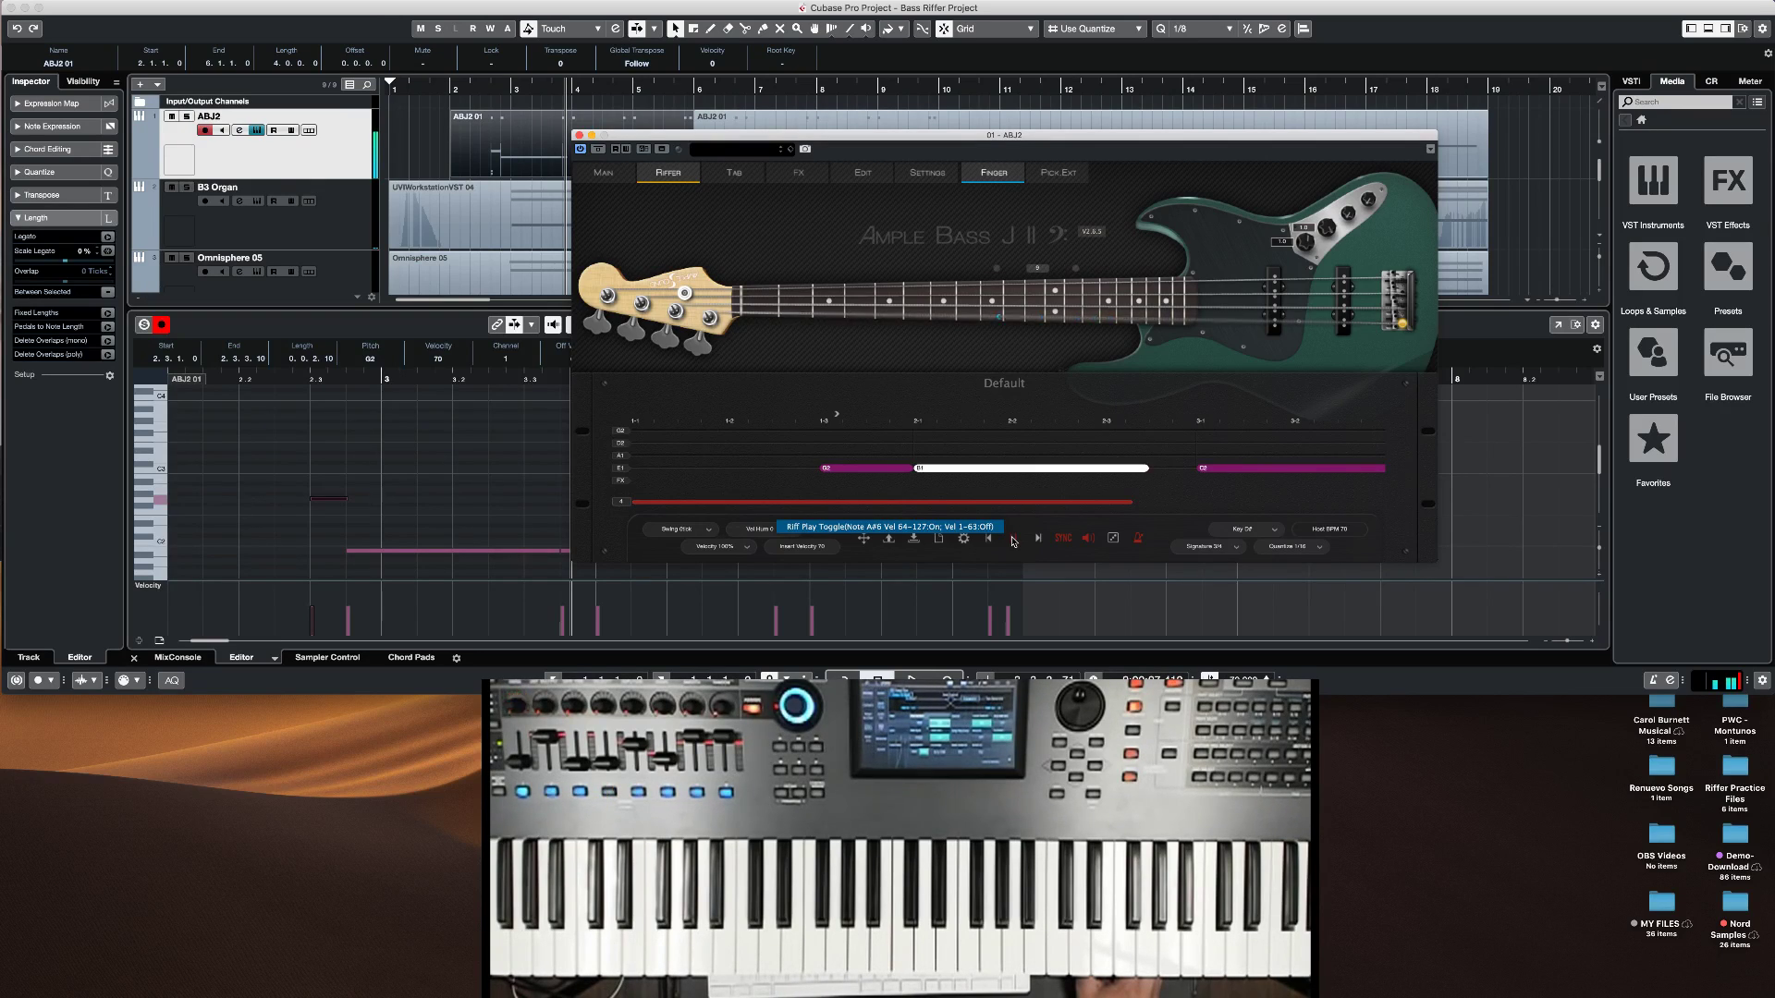
left_click(1013, 539)
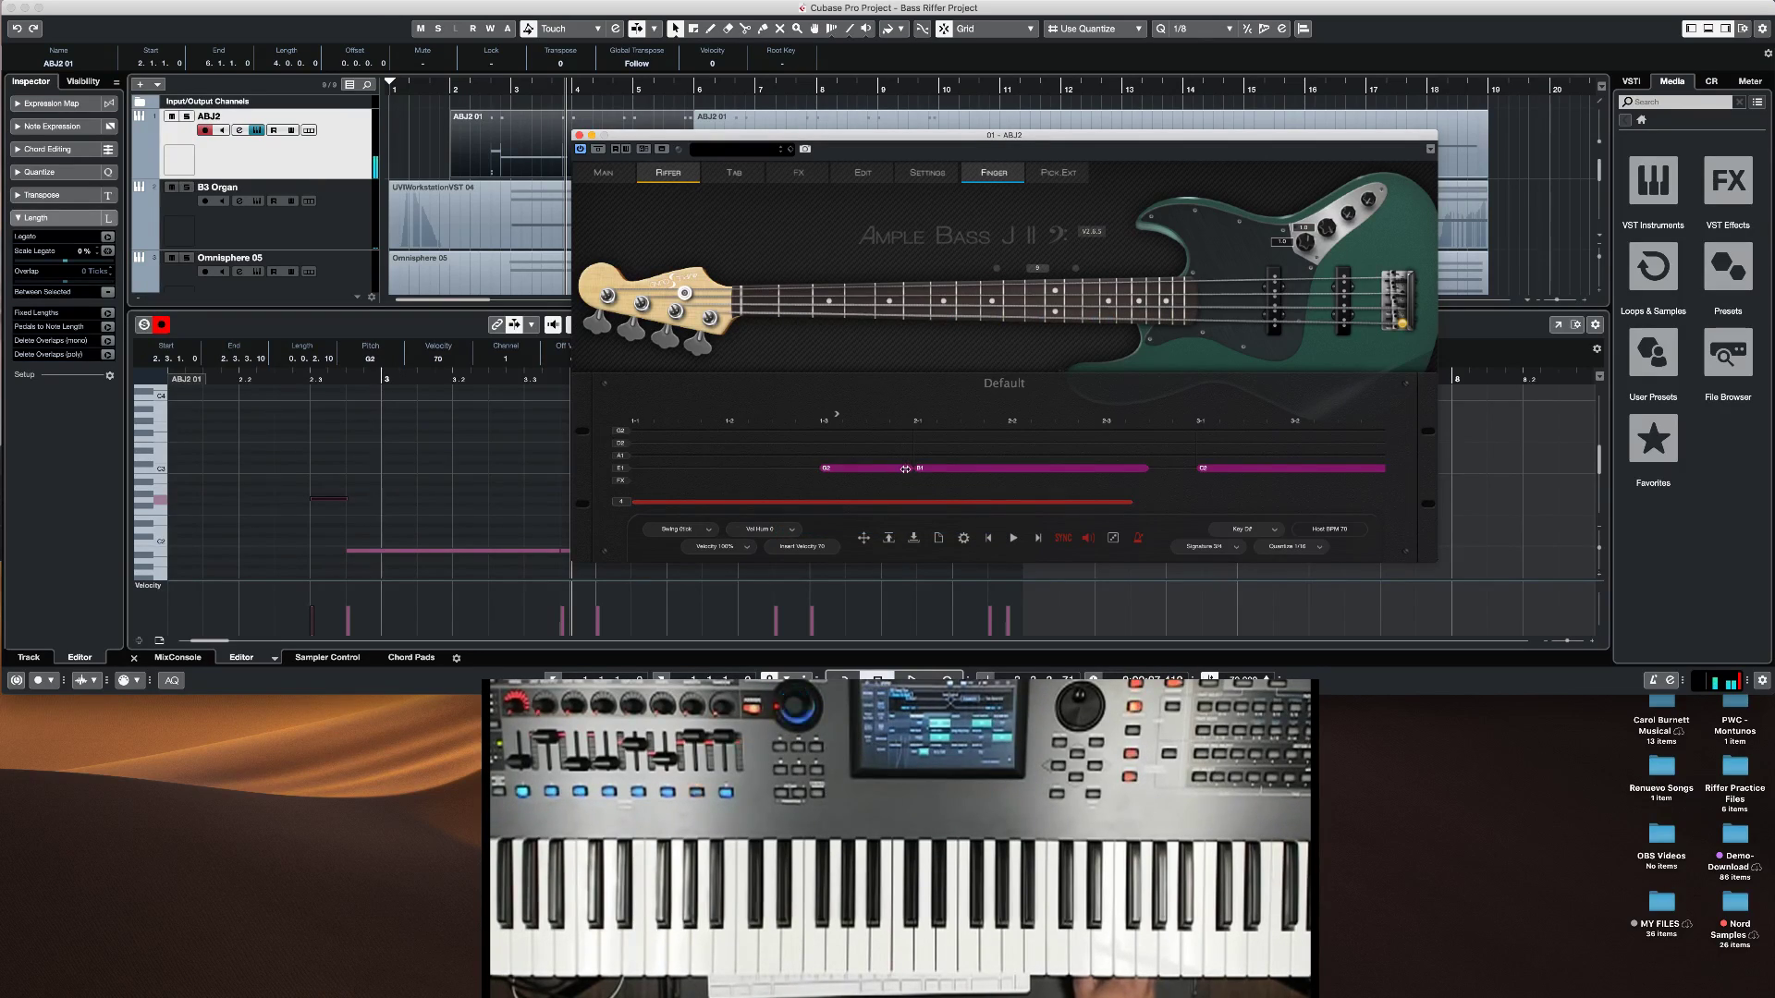
Step: Shorten the G2 note by a sixteenth, extend the start of the B1 note back to meet it and play the riff
left_click_drag(904, 469, 879, 469)
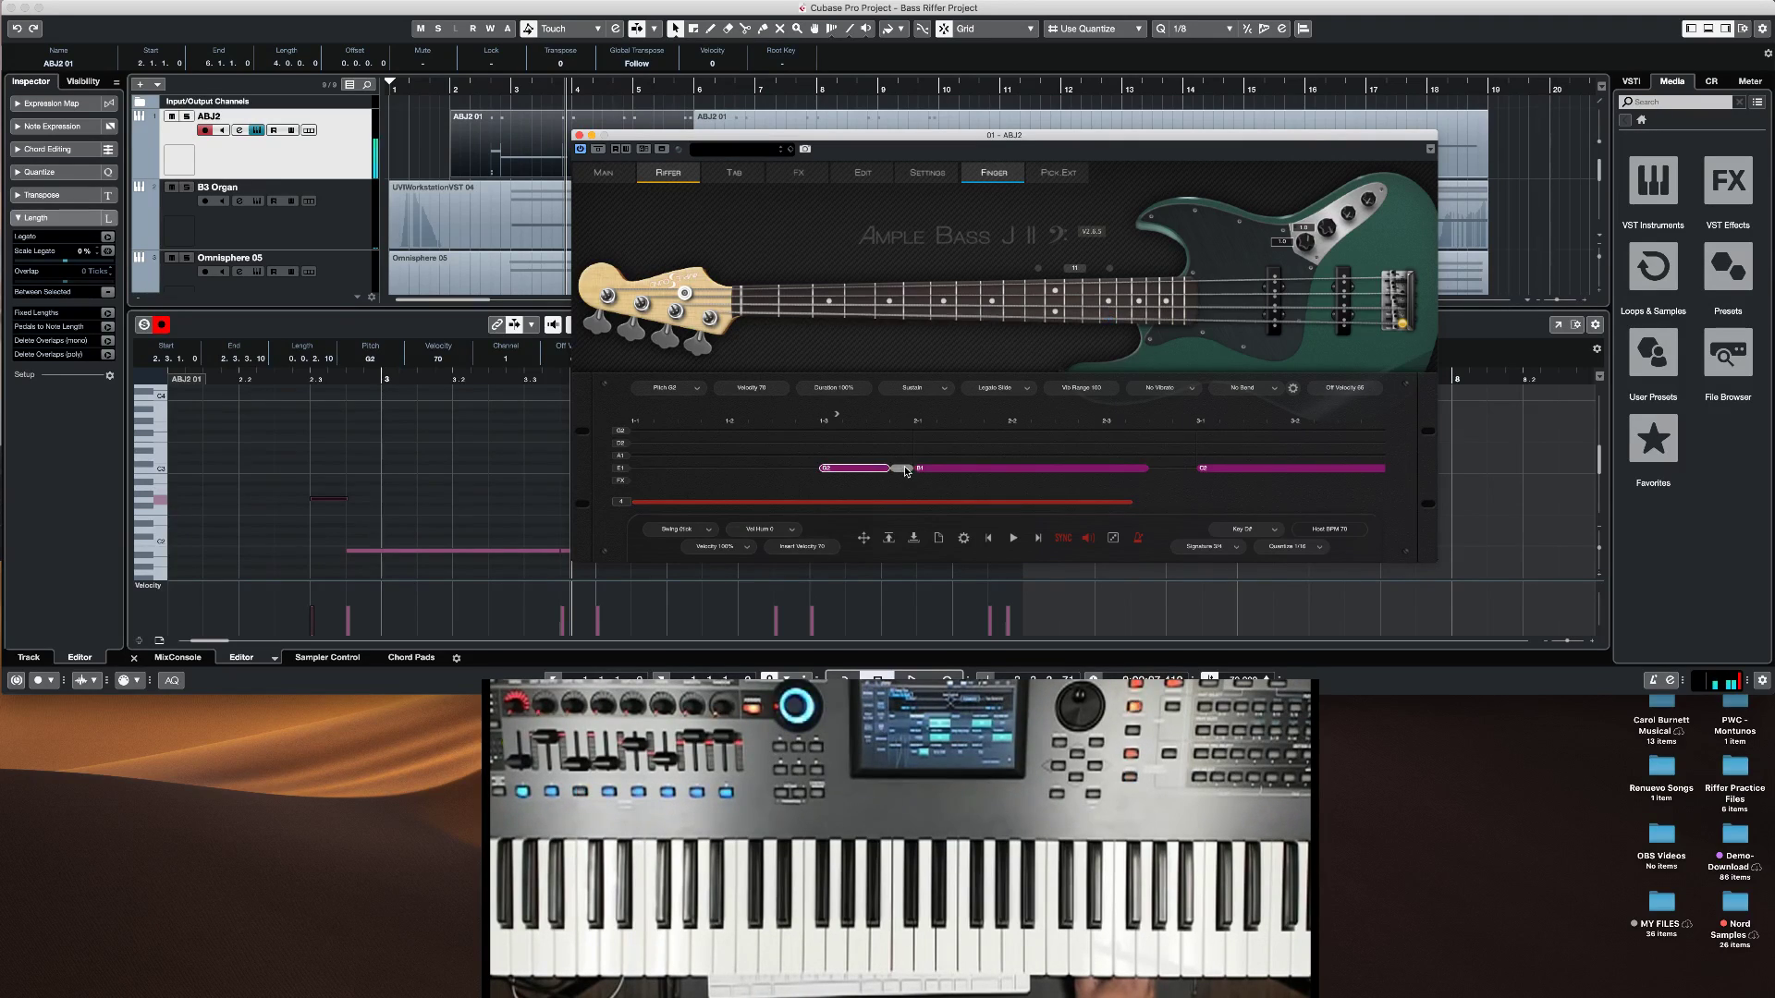
left_click(910, 469)
left_click(914, 487)
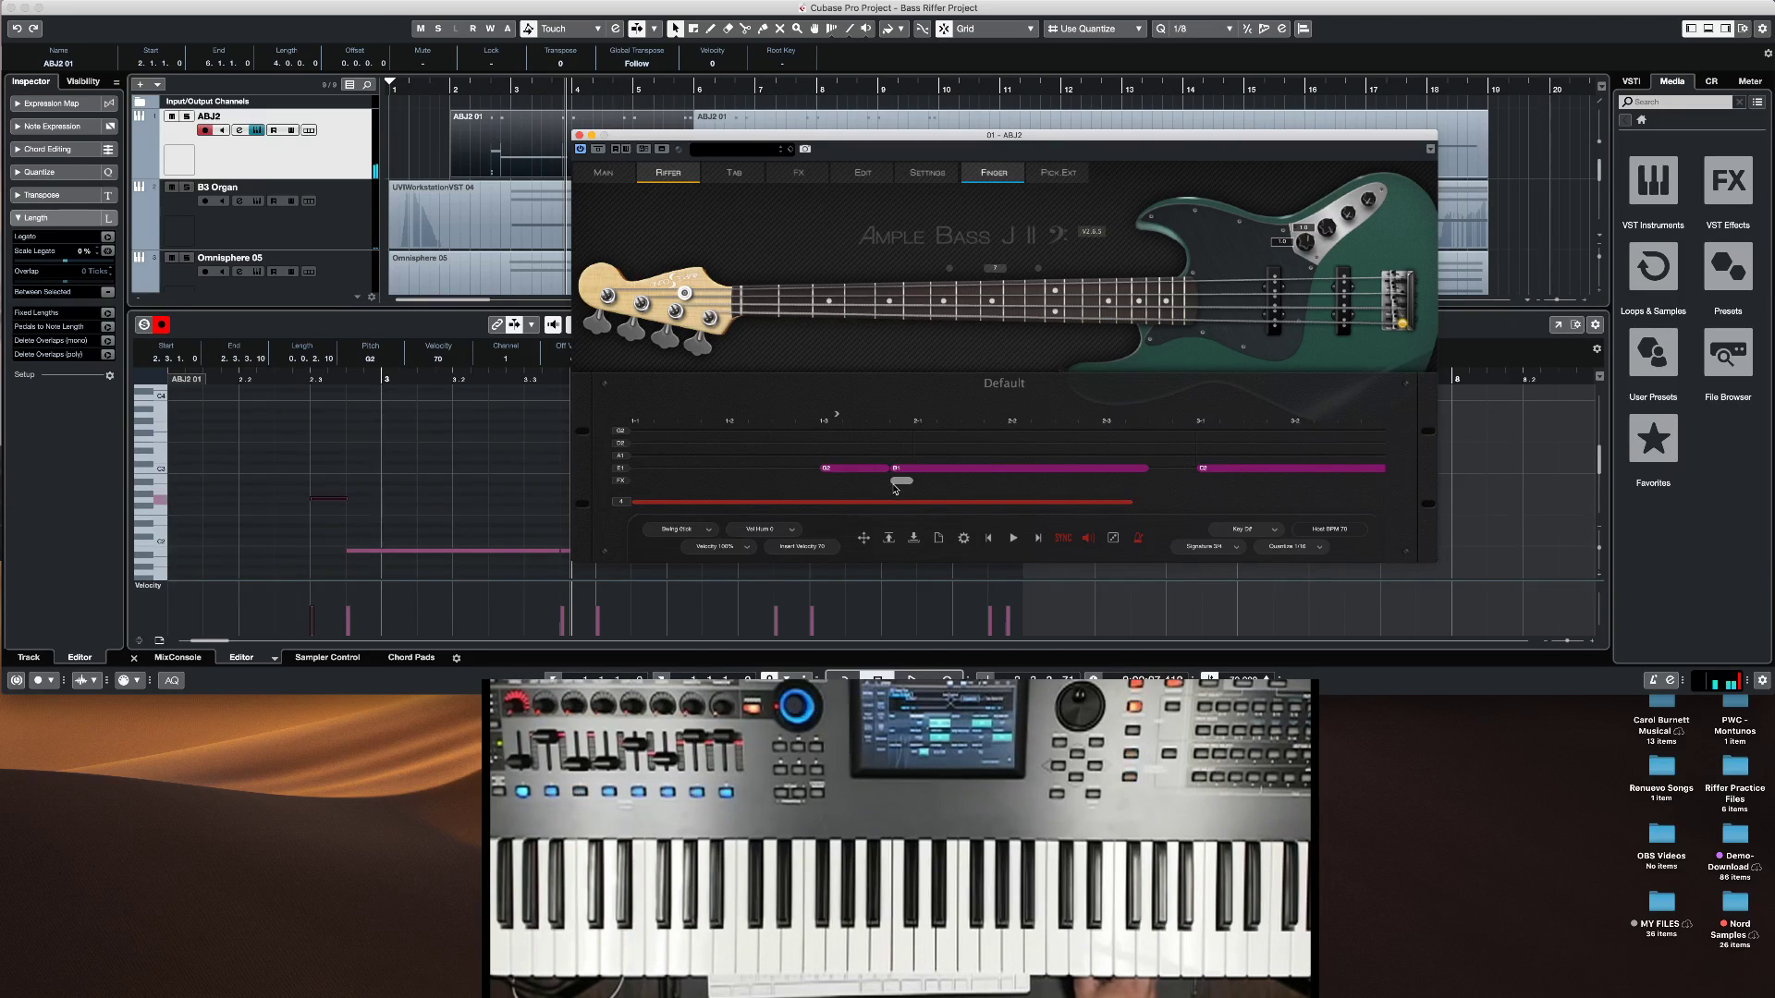
left_click(1011, 540)
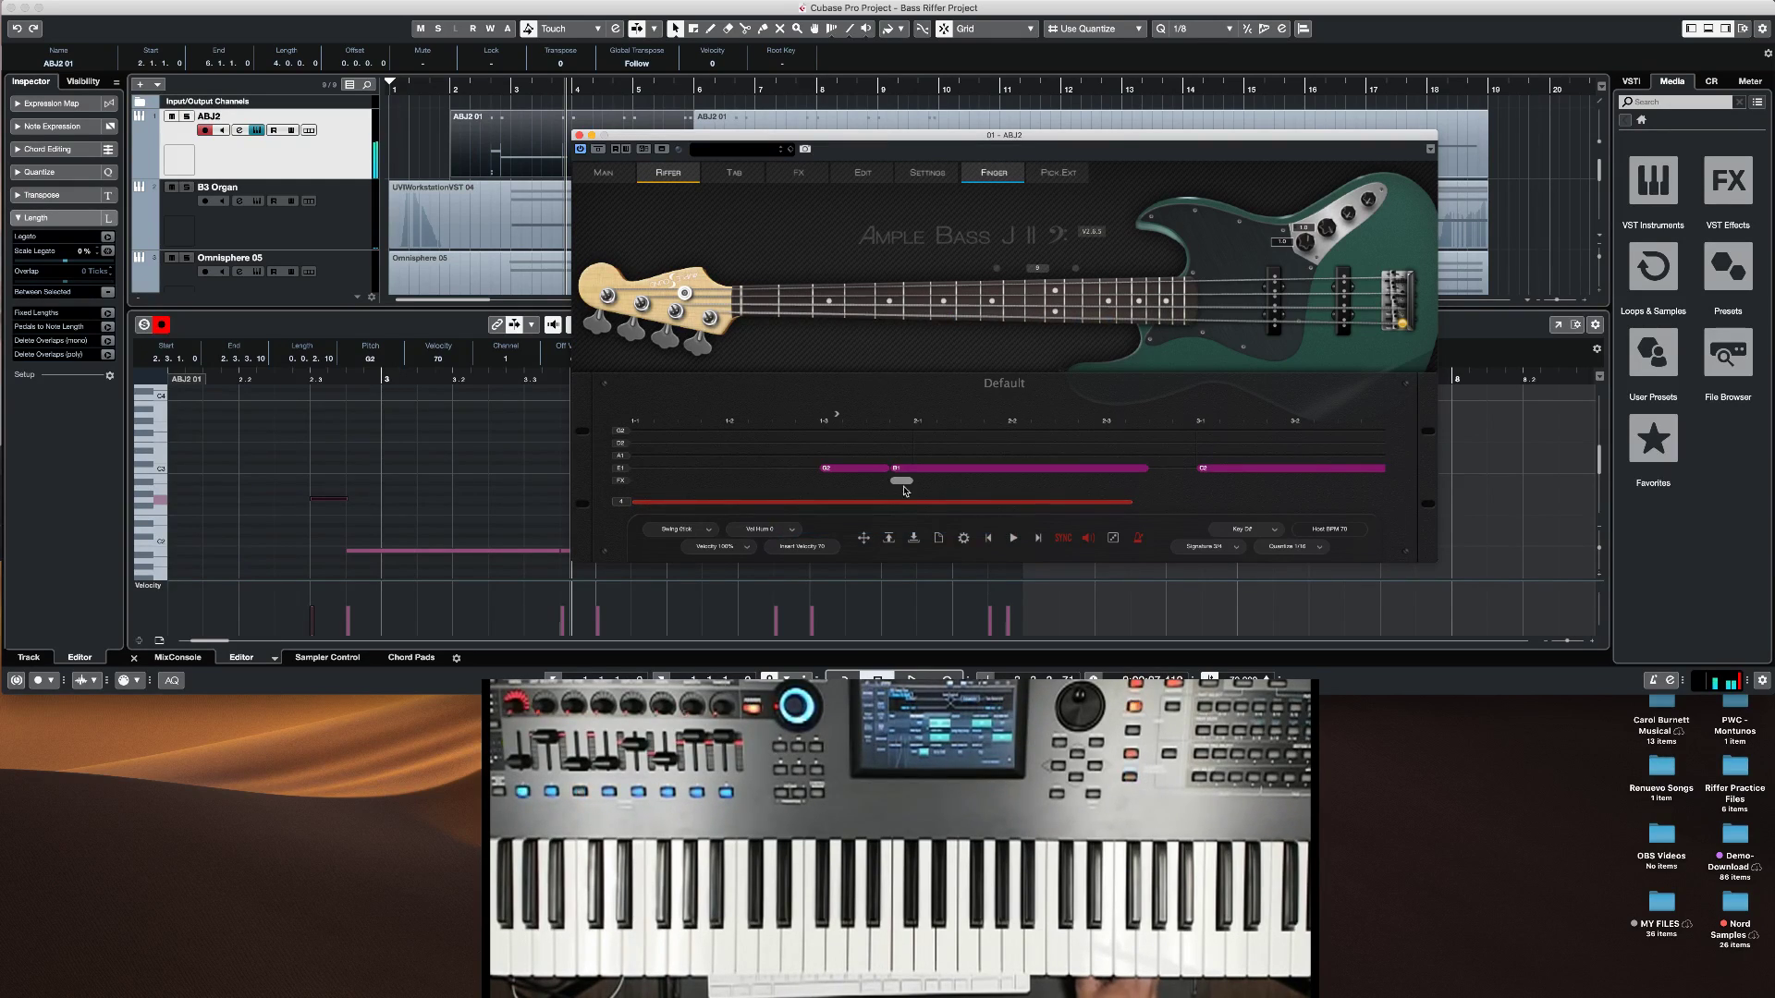
Step: Trim the G2 note to an eighth note, pull the B1 note's start back against it and audition the riff again
left_click(868, 469)
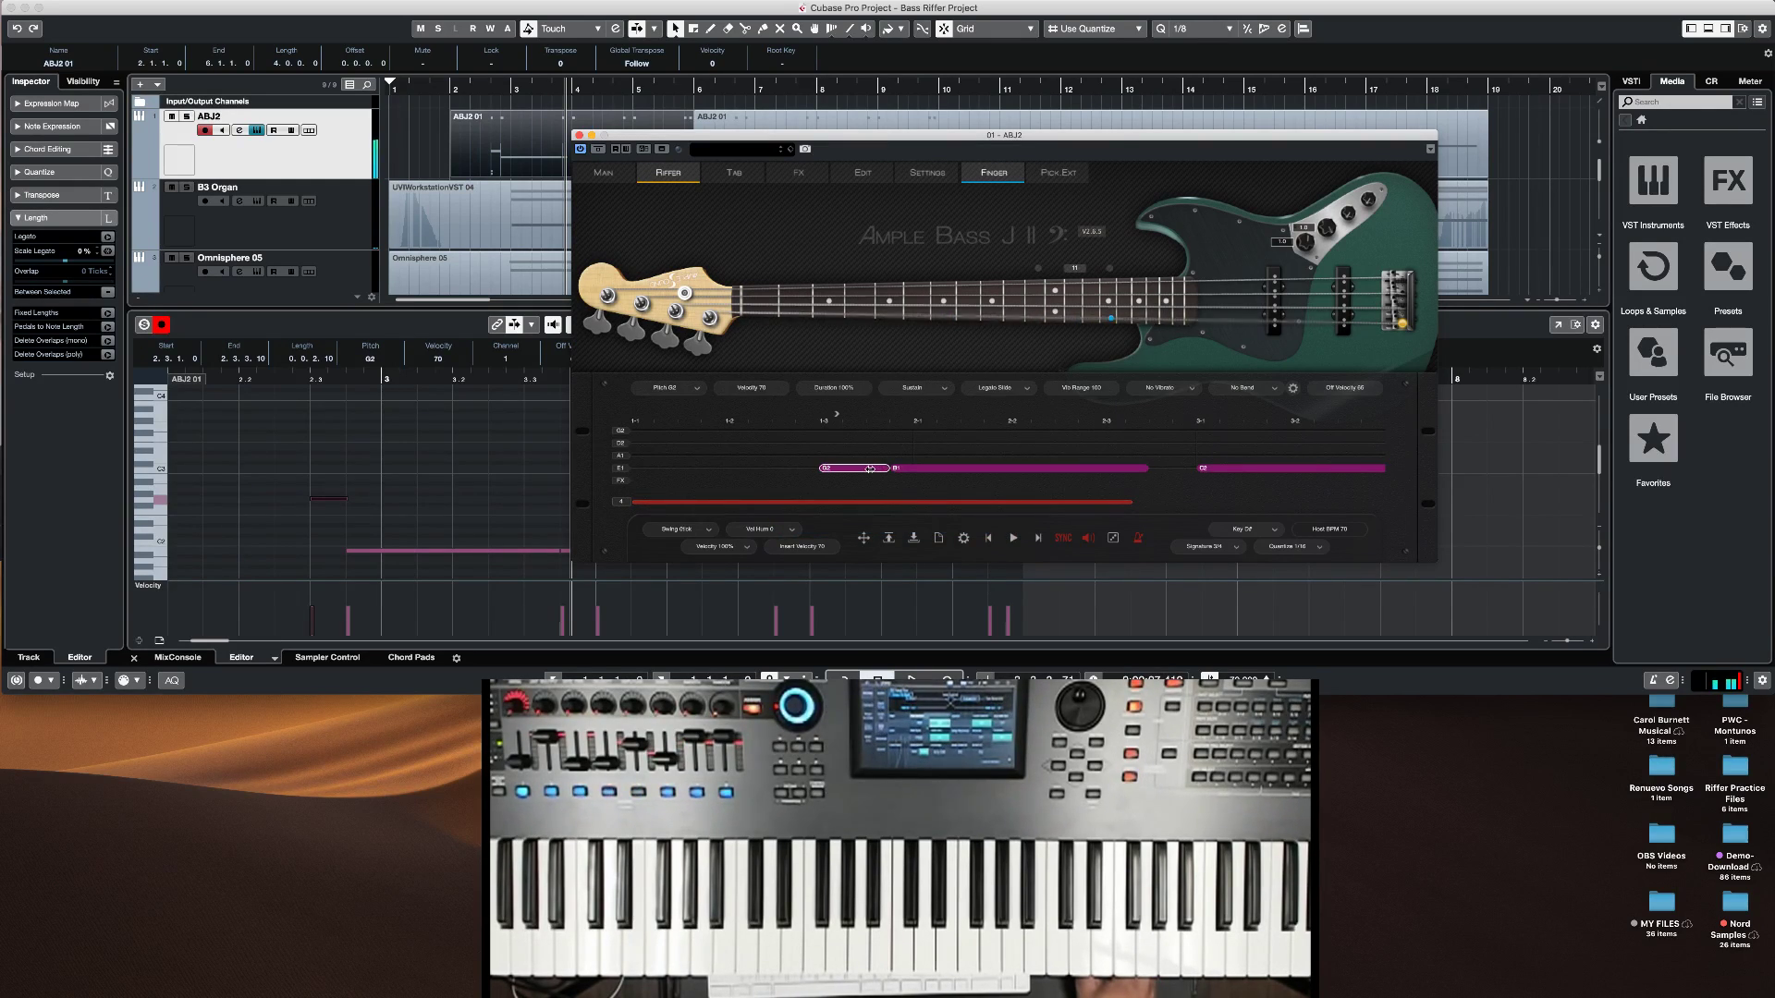
left_click_drag(892, 469, 869, 469)
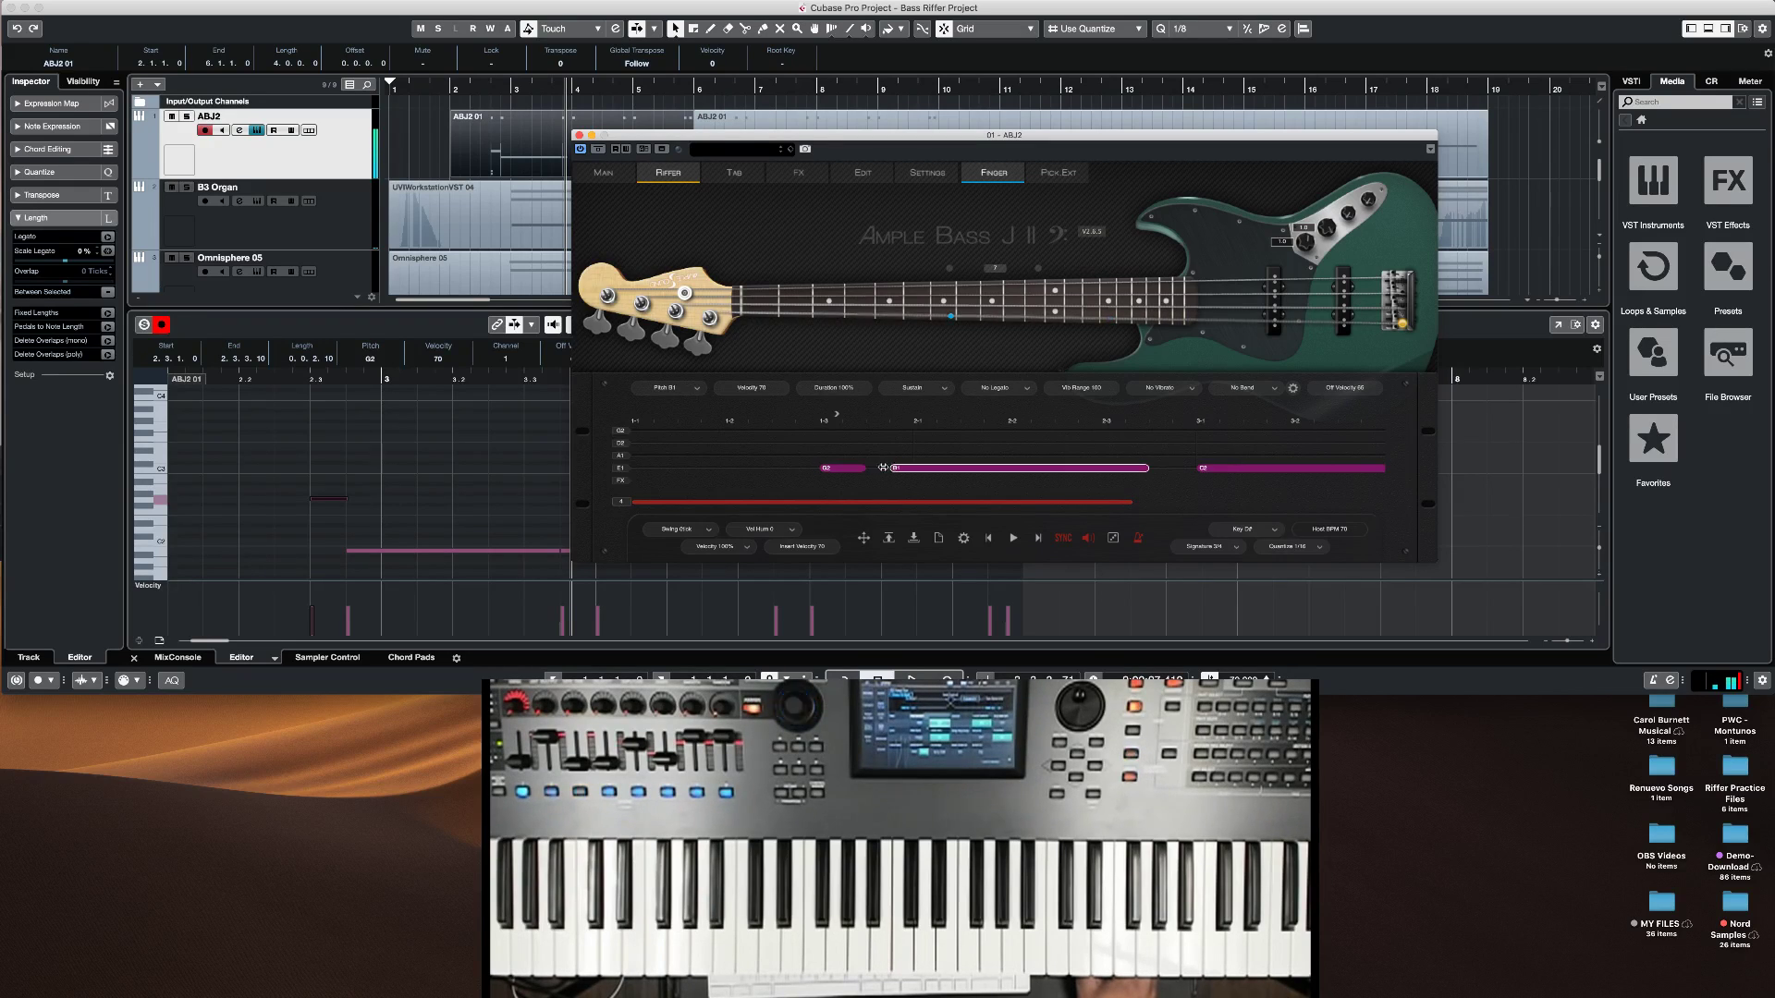
left_click(879, 481)
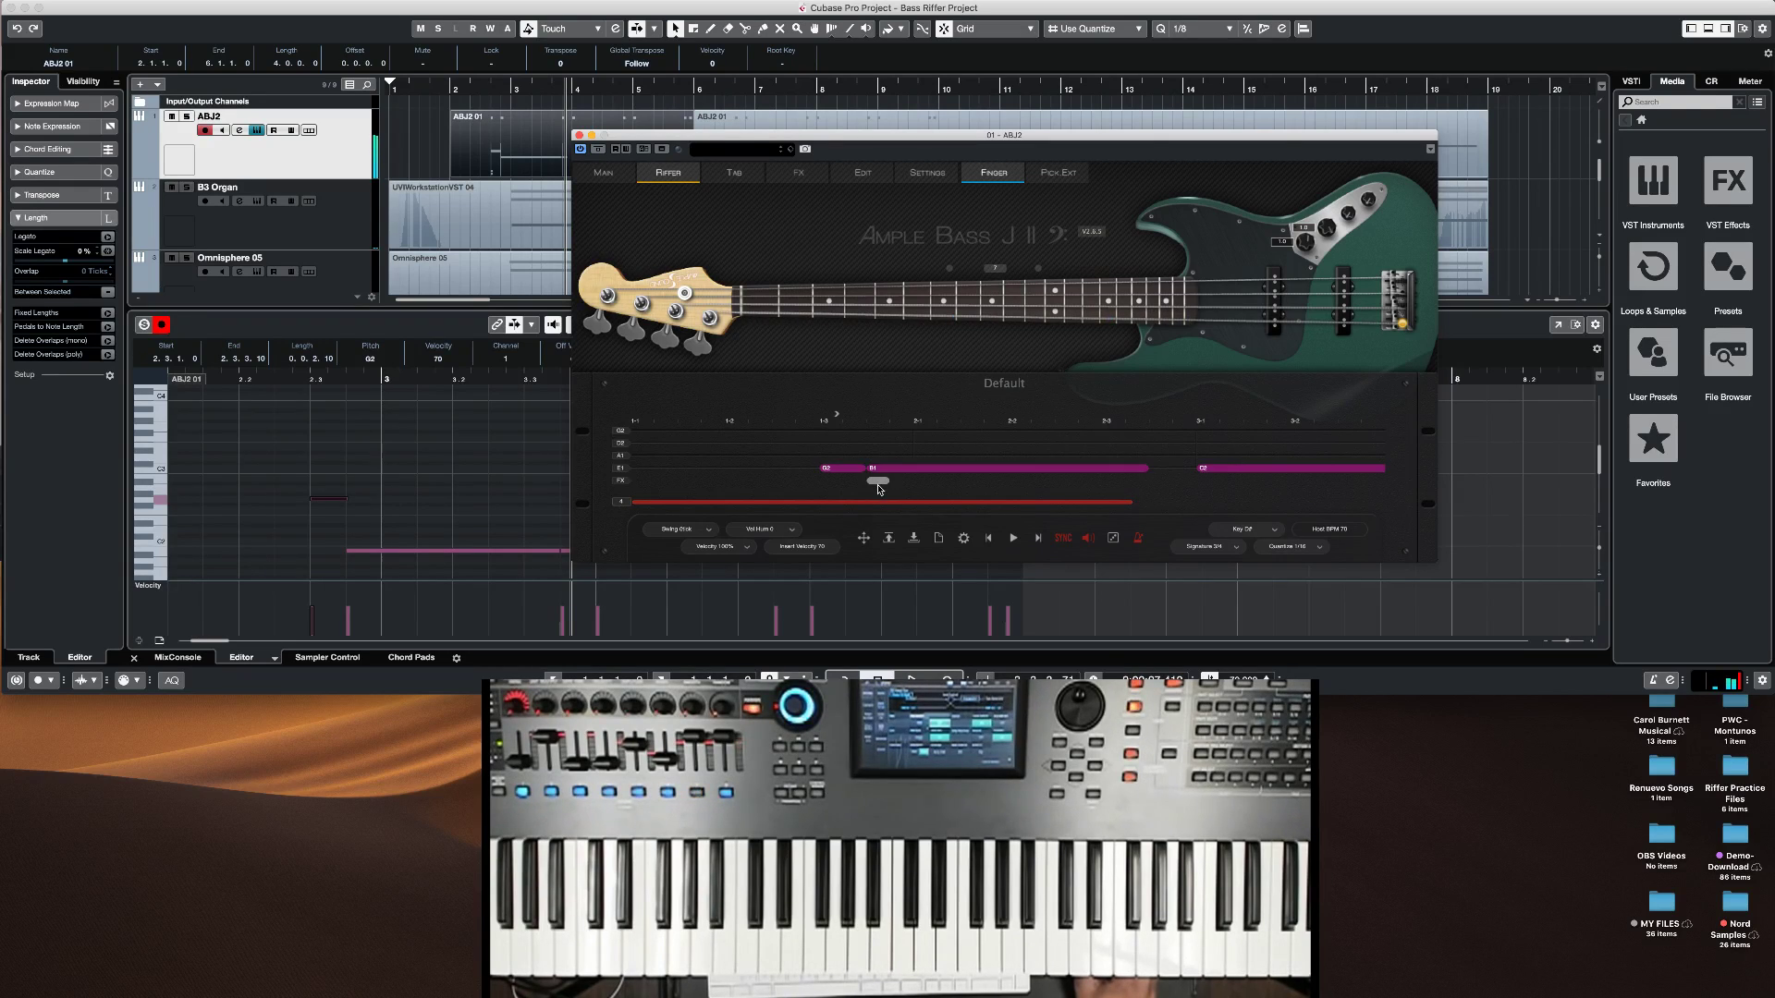
left_click(1013, 539)
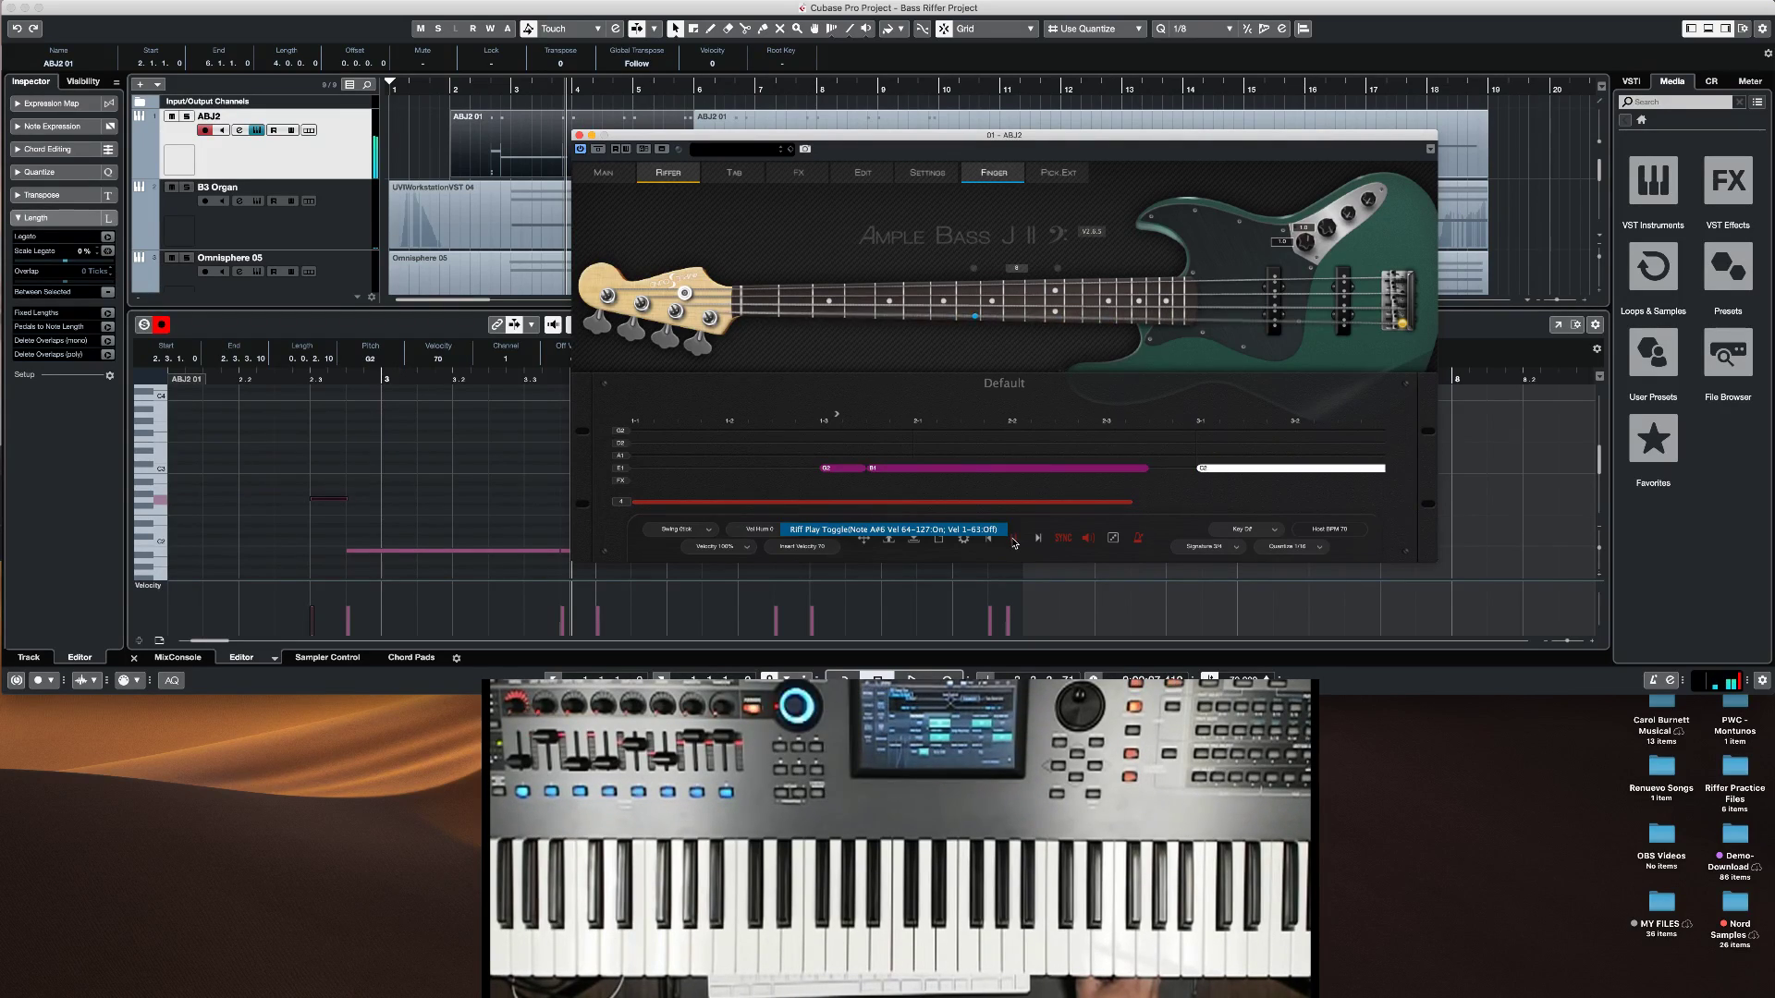
Step: Add a short B1 note directly after the long B1 note, play the whole riff through and stop playback
left_click(1159, 470)
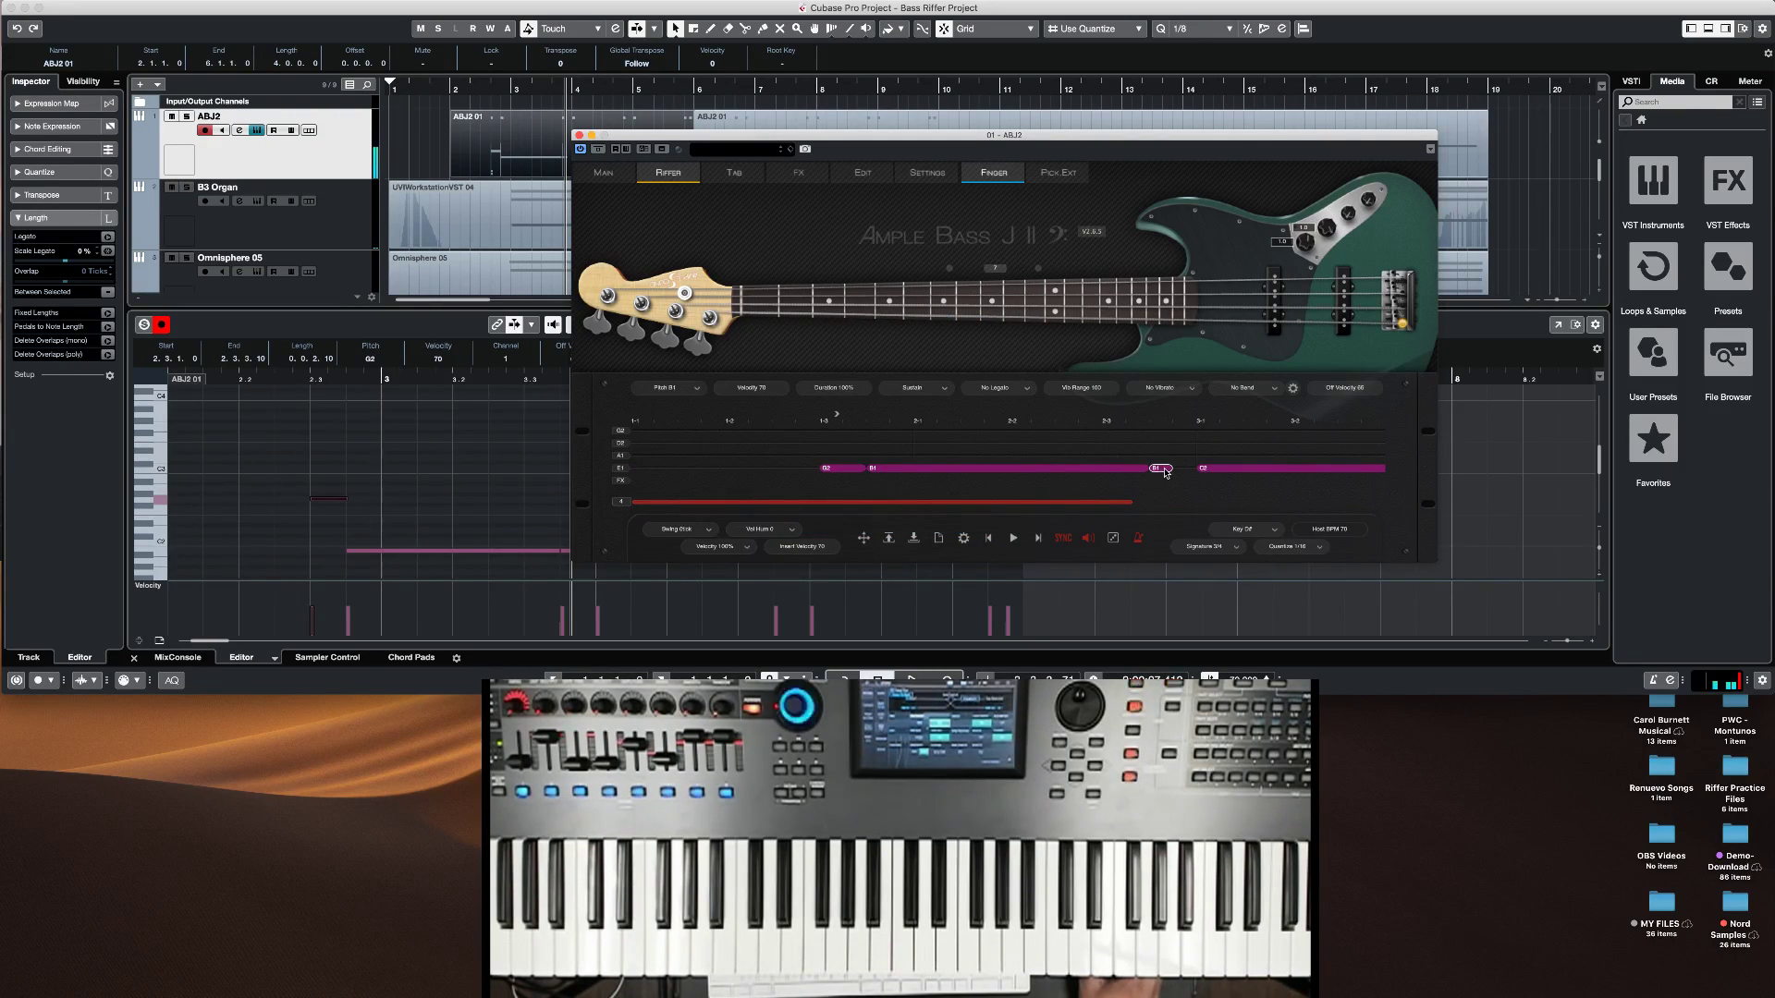
left_click(997, 490)
left_click(1013, 541)
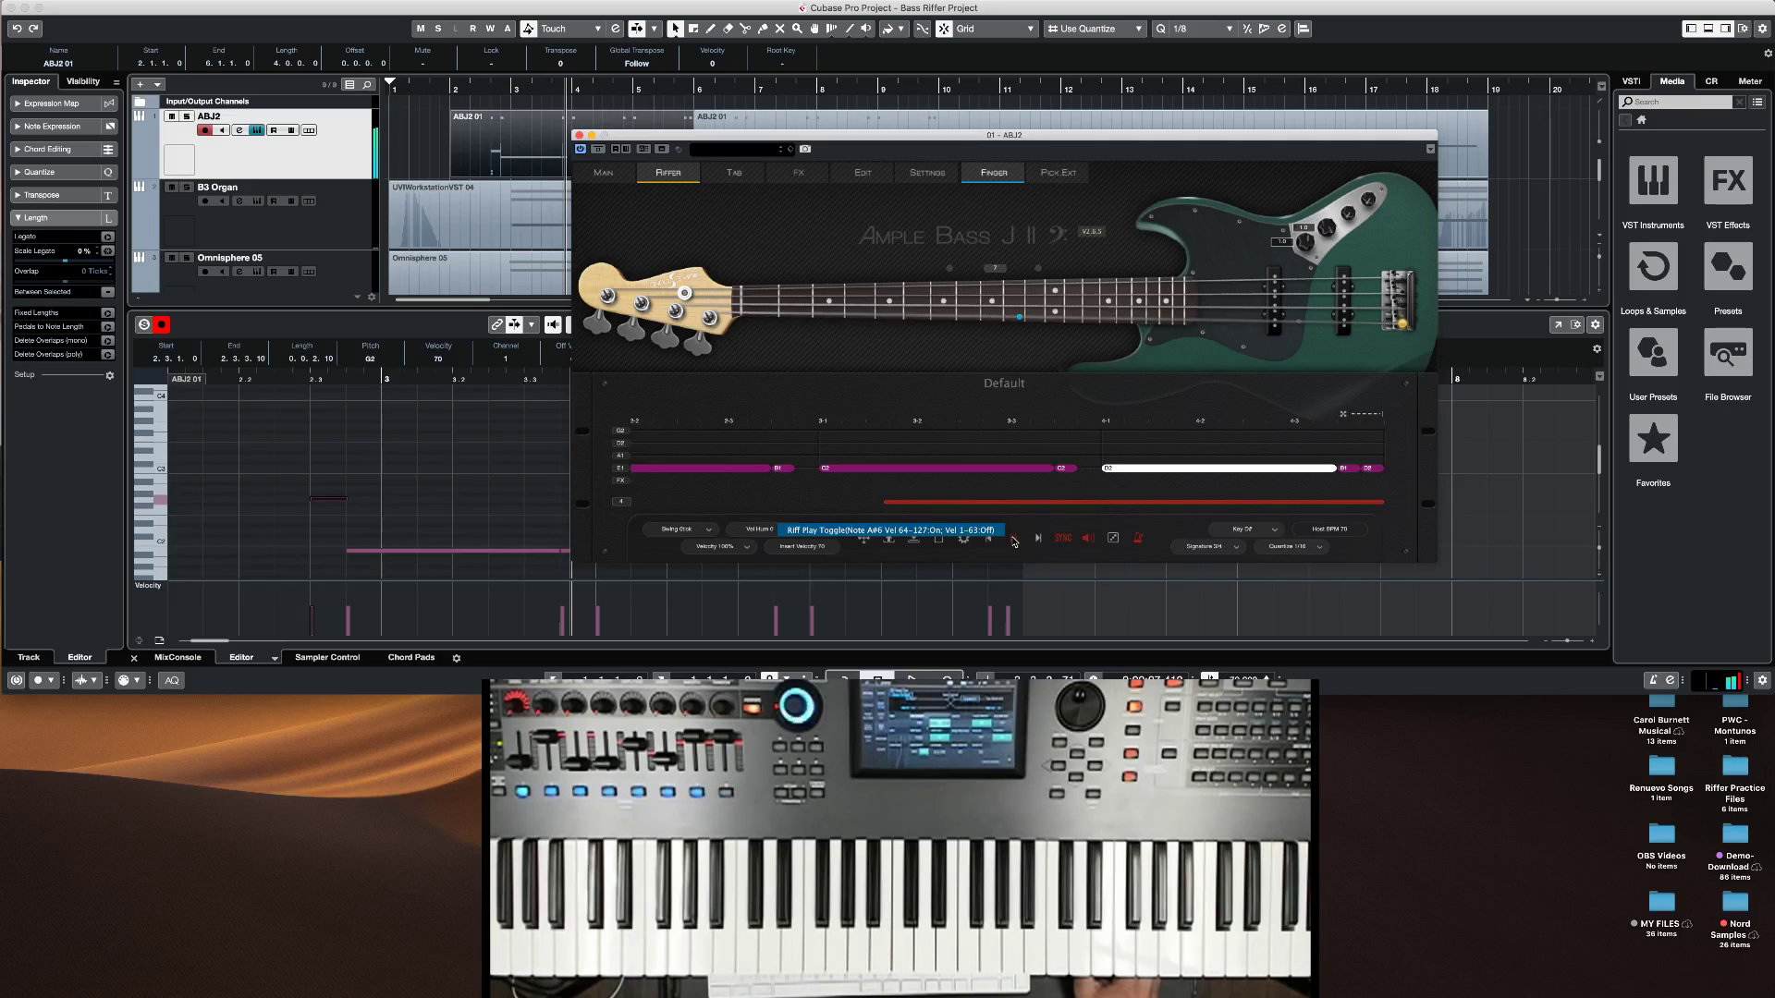
left_click(1014, 539)
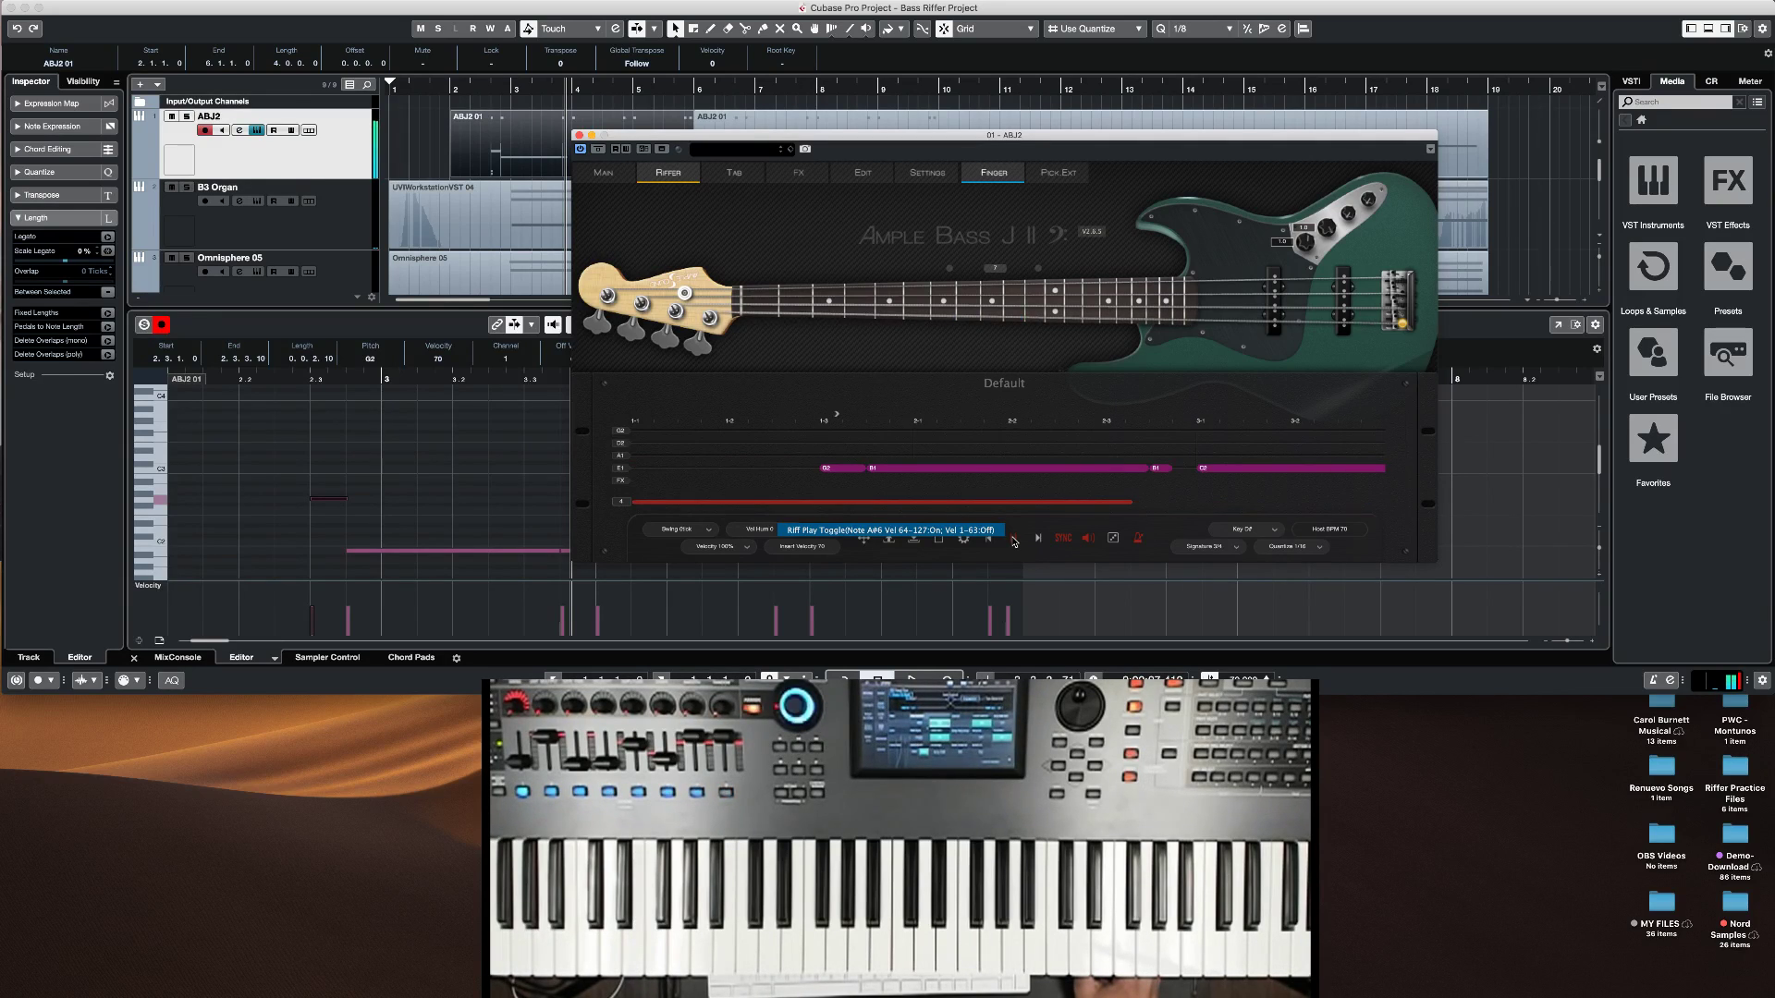
Step: Close the ABJ2 instrument window and delete the first ABJ2 part, which starts at bar 2
left_click(580, 136)
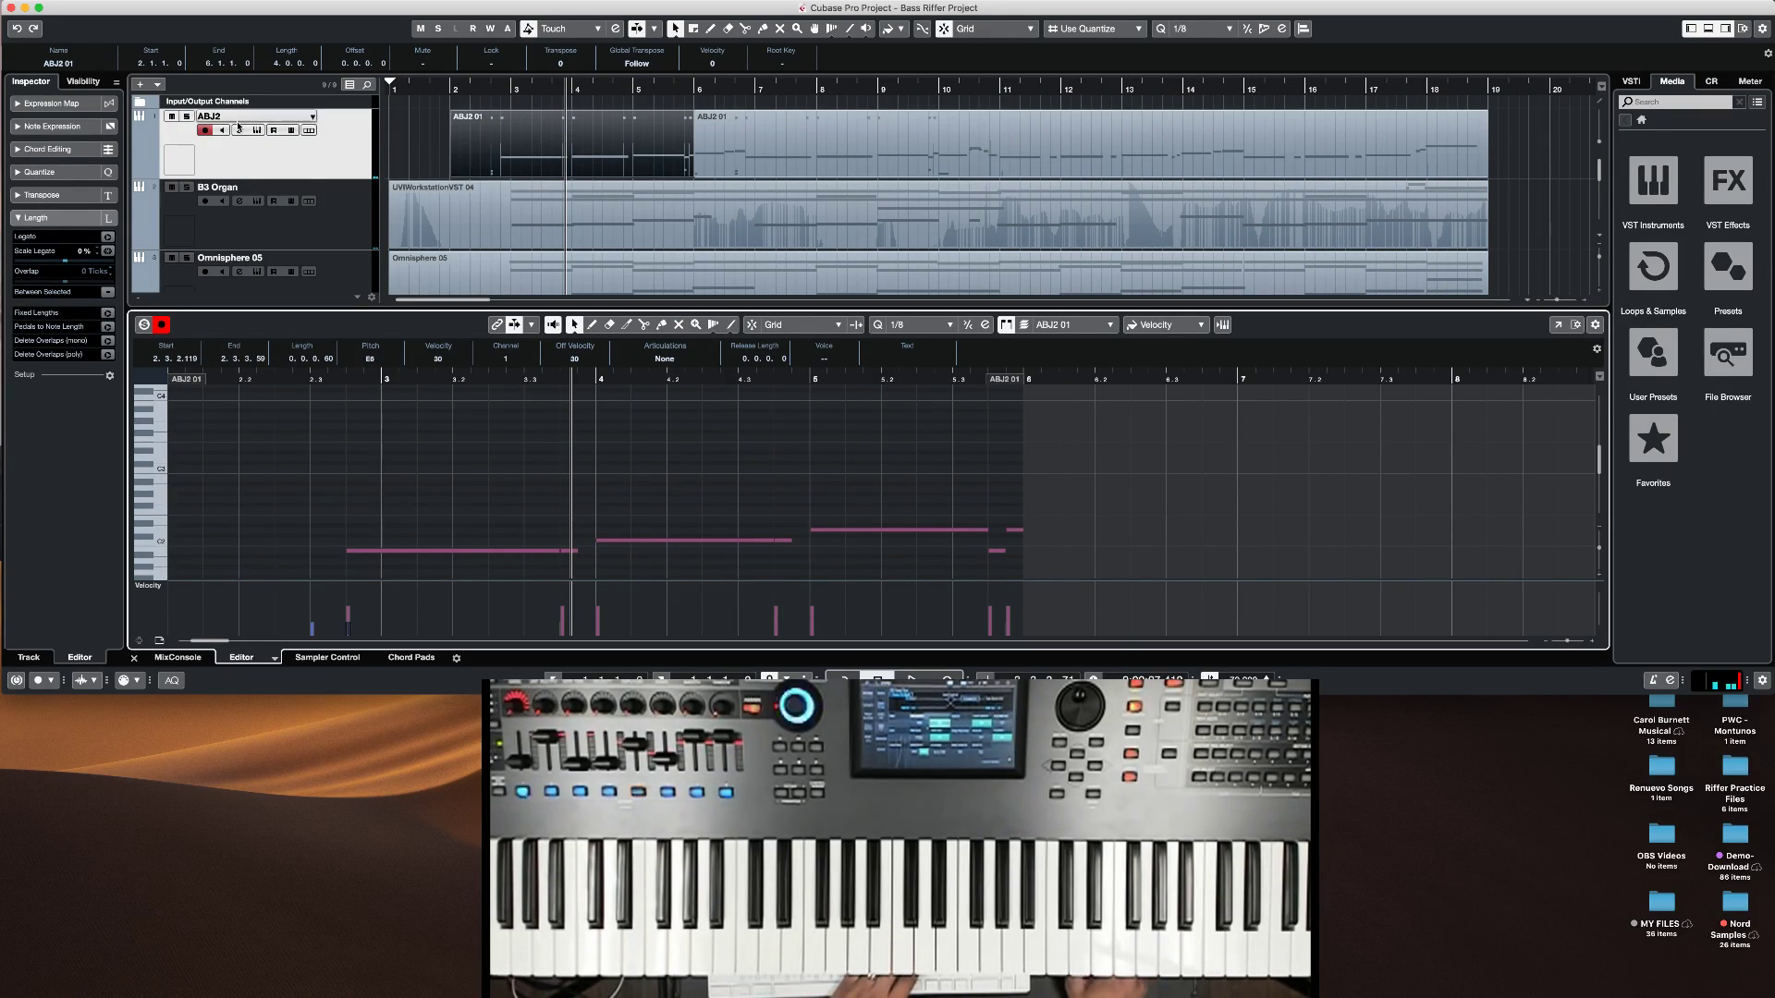
left_click(345, 129)
key("Delete")
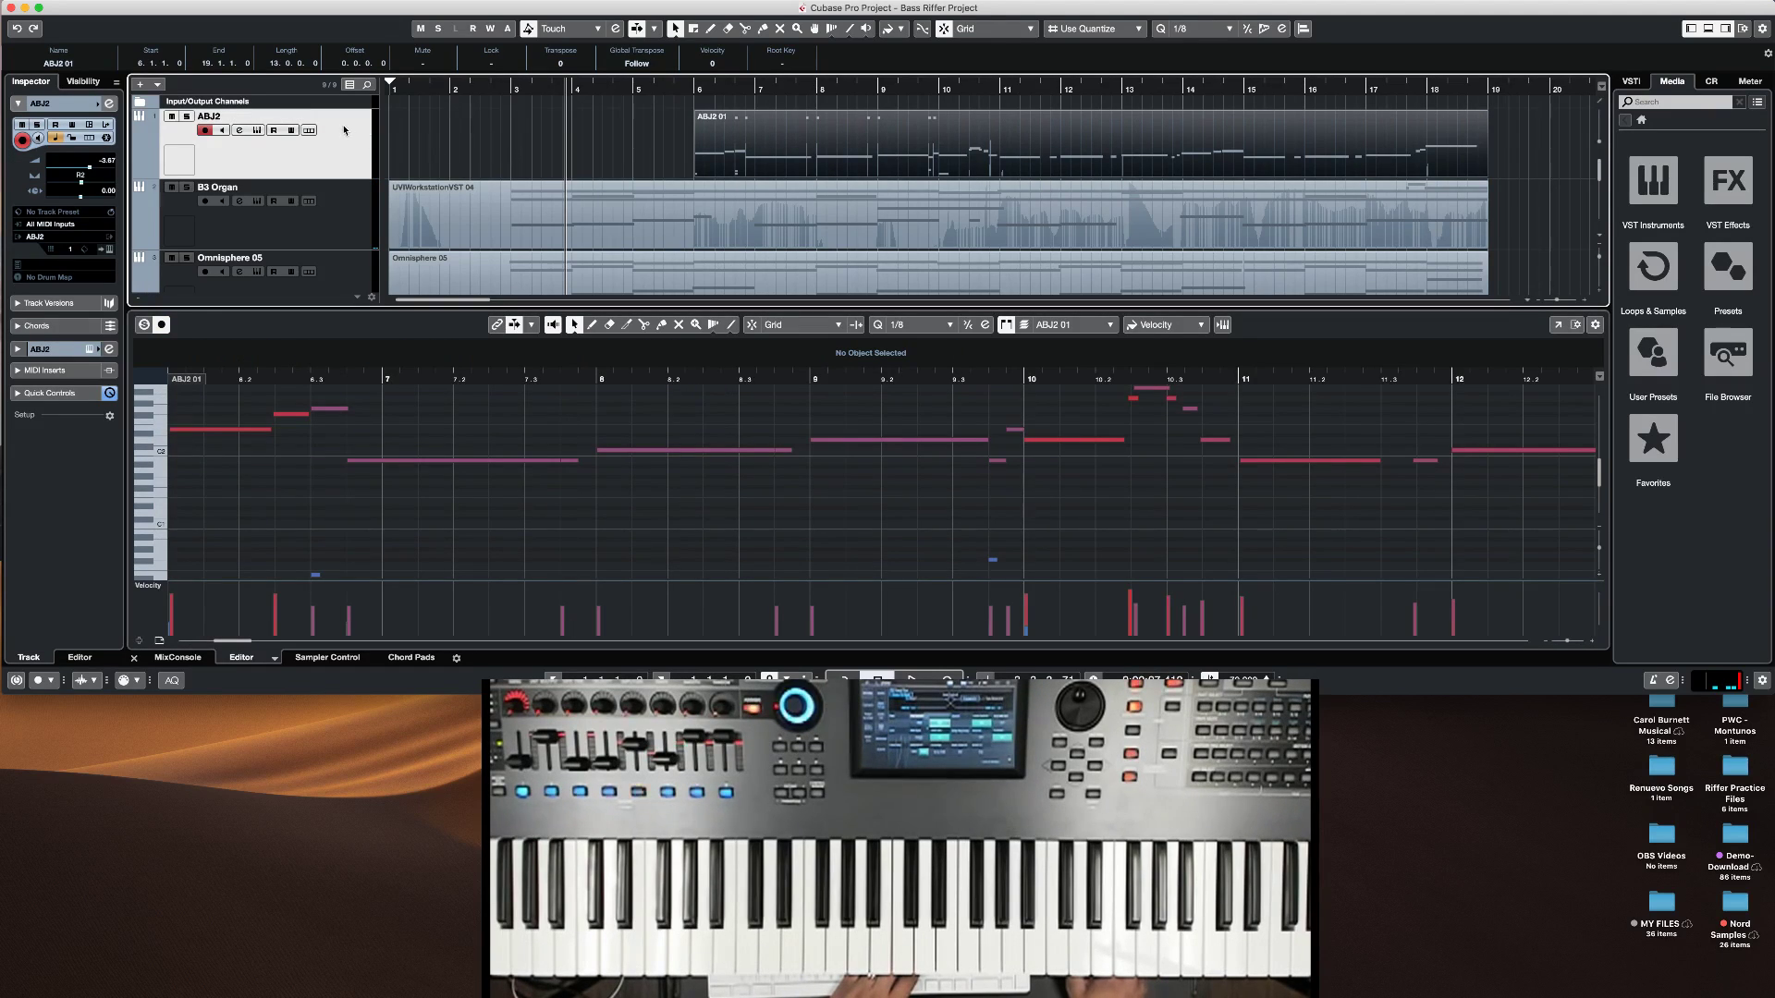
Step: Reopen the ABJ2 instrument and move its window clear of the start of the ABJ2 track
left_click(257, 130)
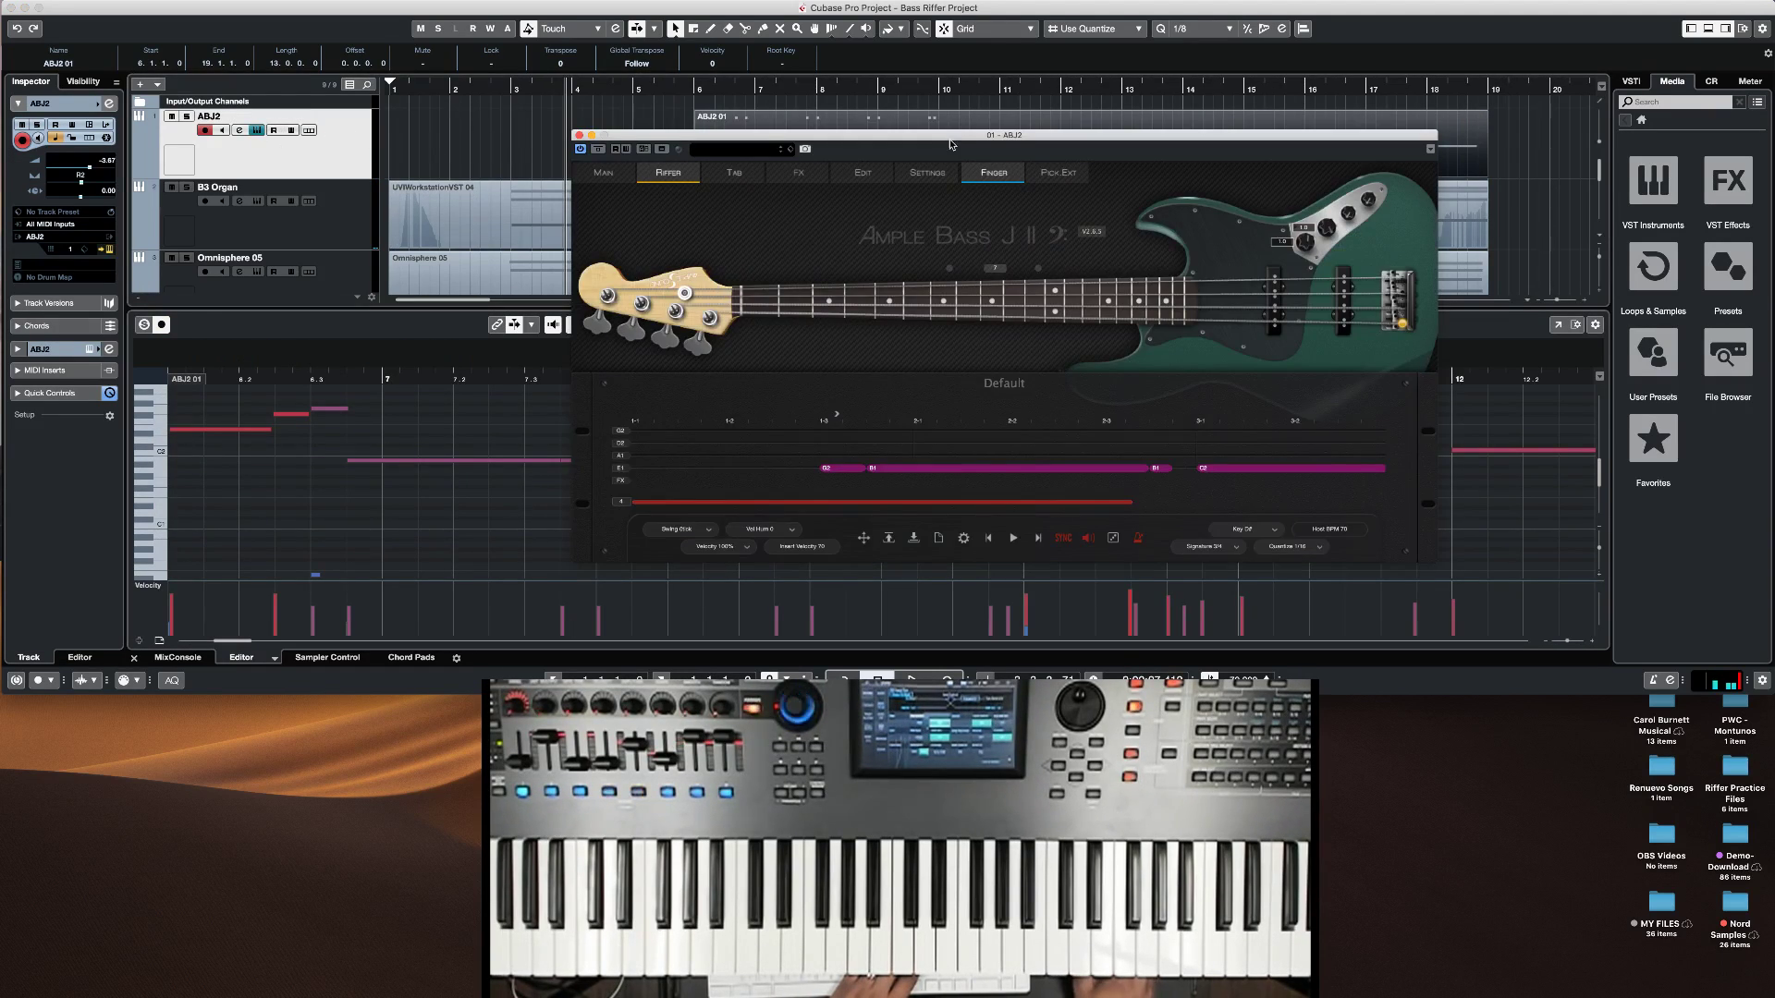
left_click_drag(946, 136, 1281, 228)
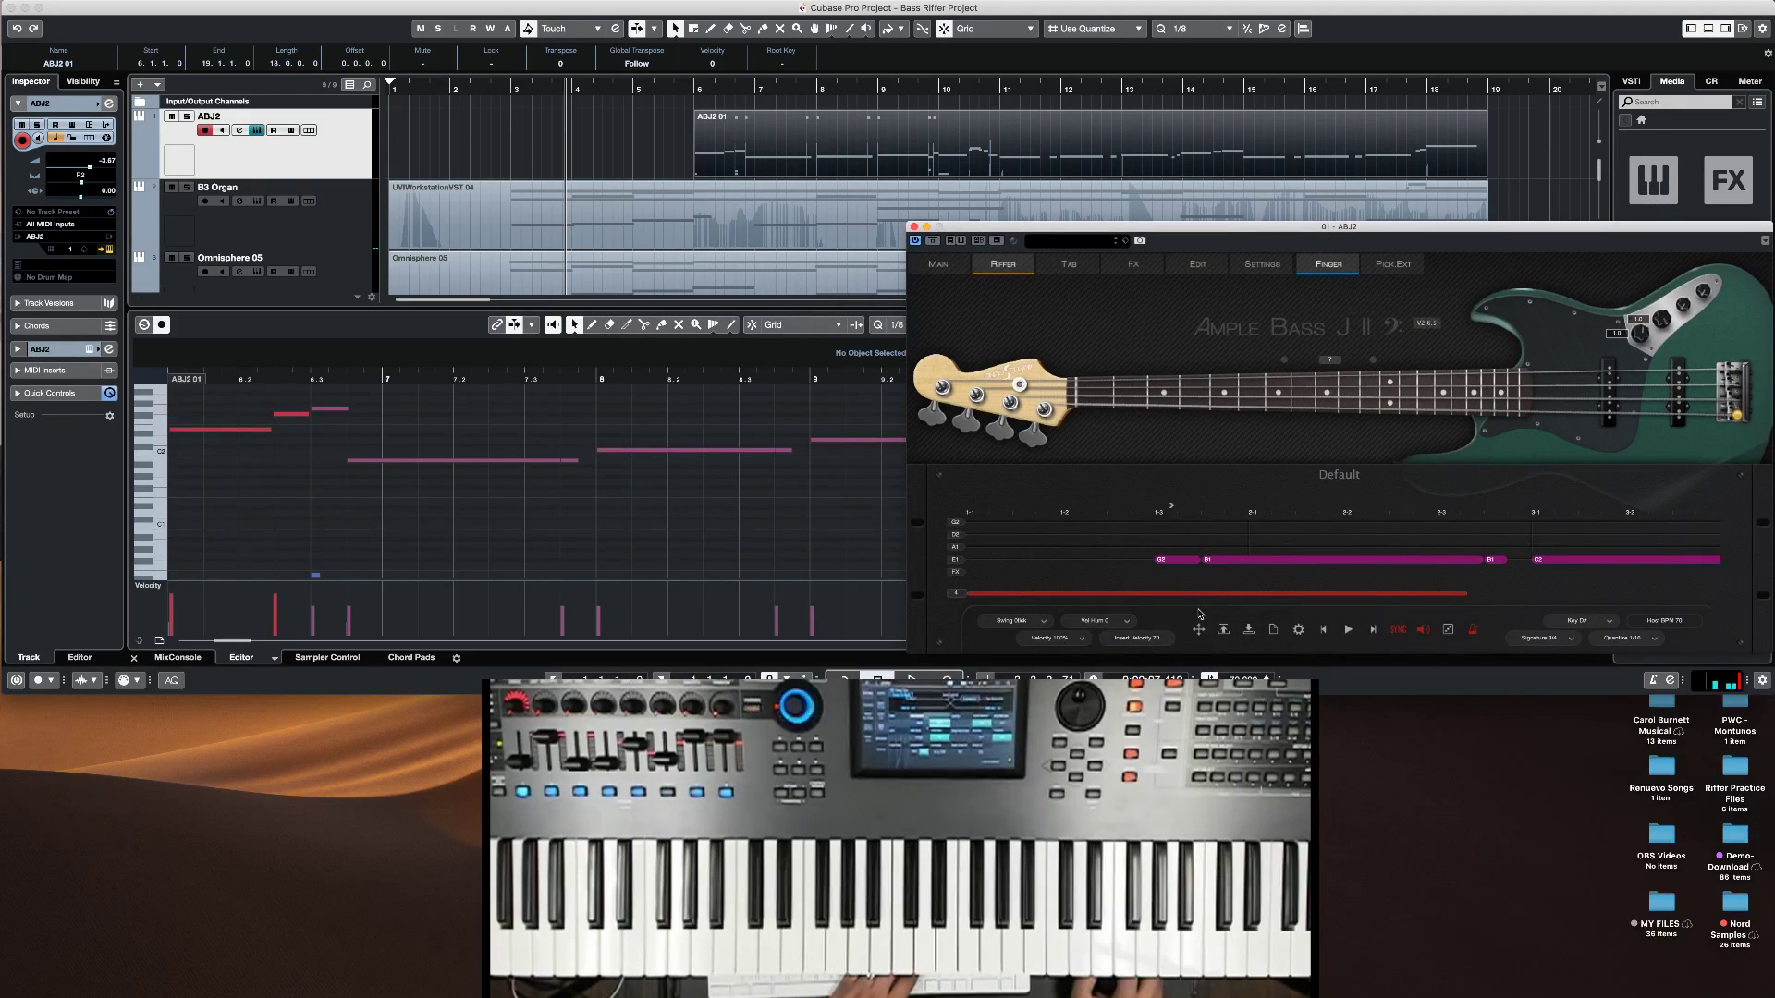
Step: Place the riff from the Riffer on the ABJ2 track as a MIDI part, shift its start to bar 2 beat 2 and play it
left_click_drag(1199, 630, 513, 139)
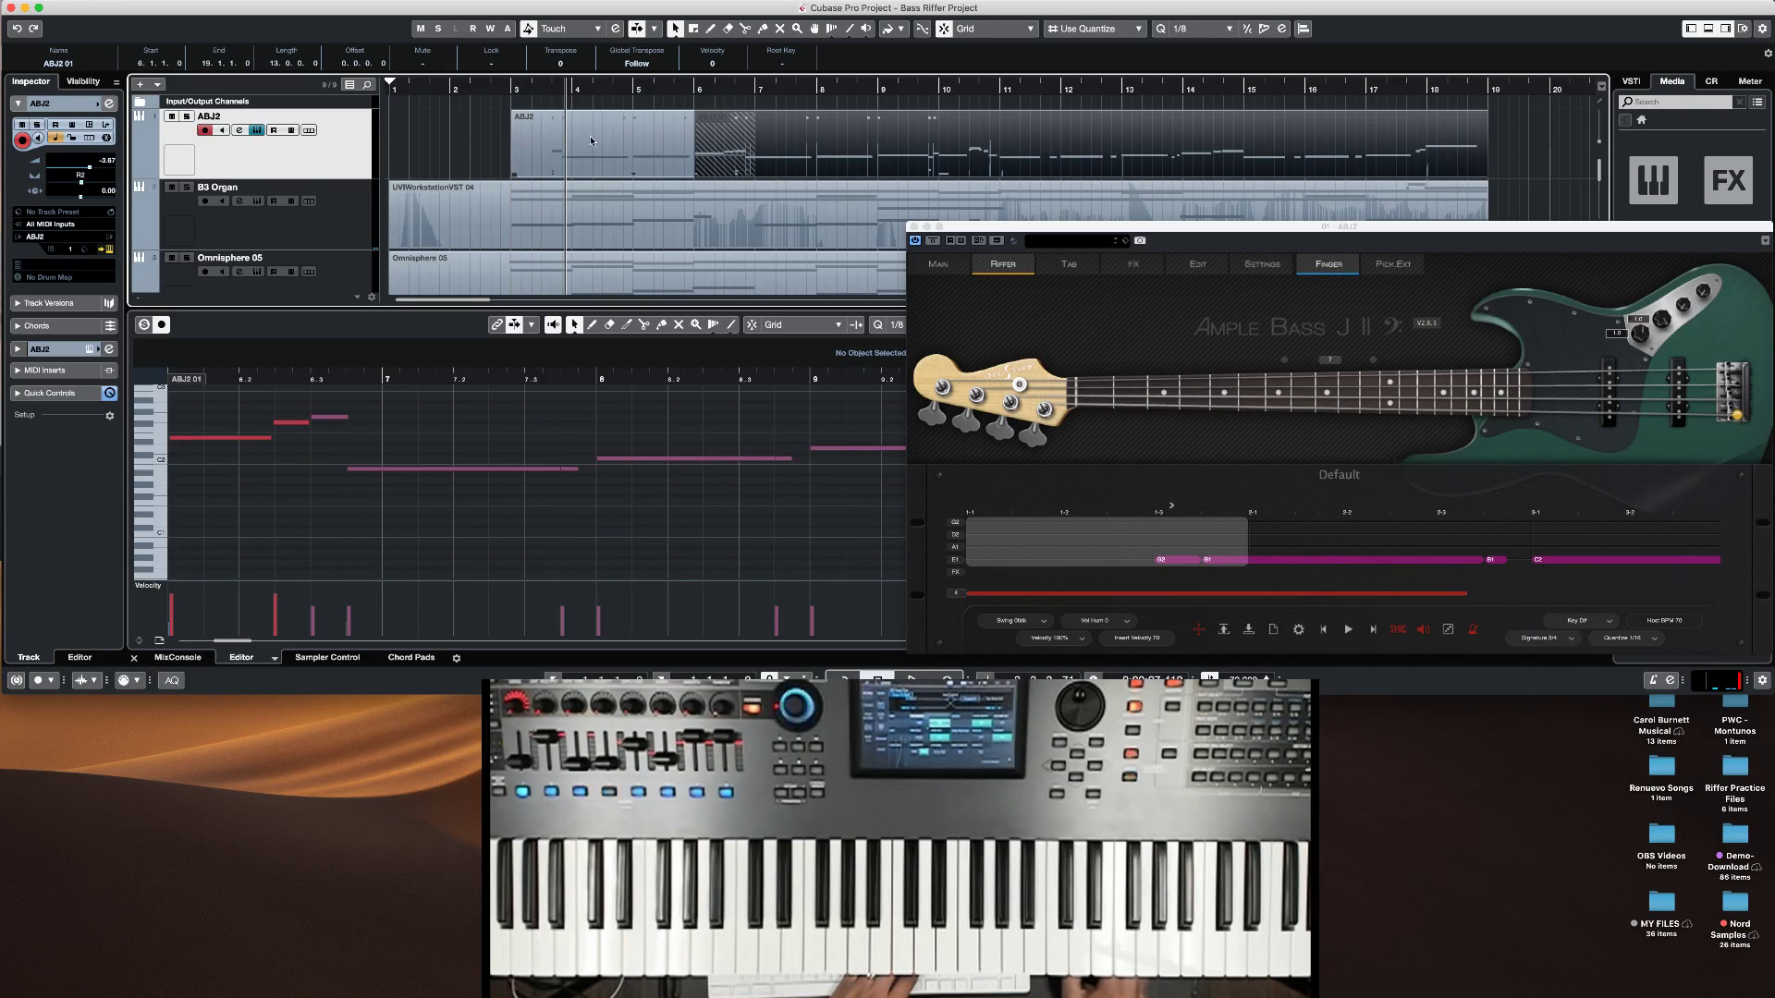
left_click_drag(661, 142, 619, 142)
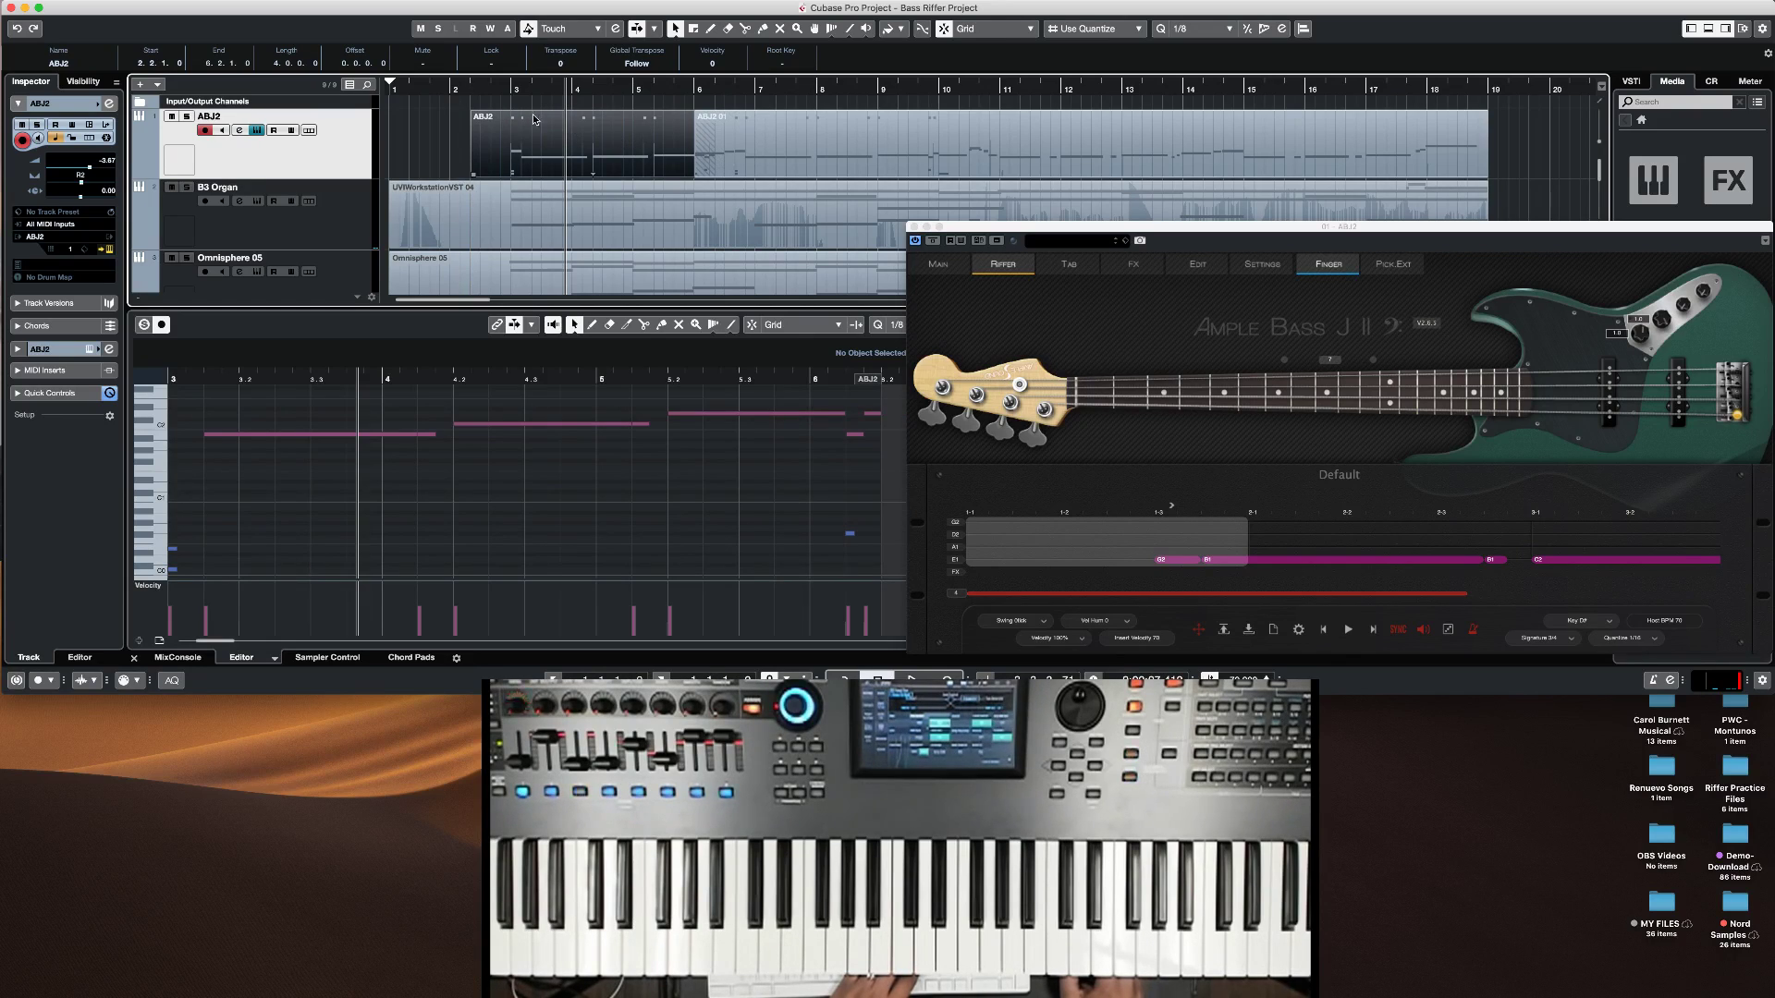
left_click(451, 89)
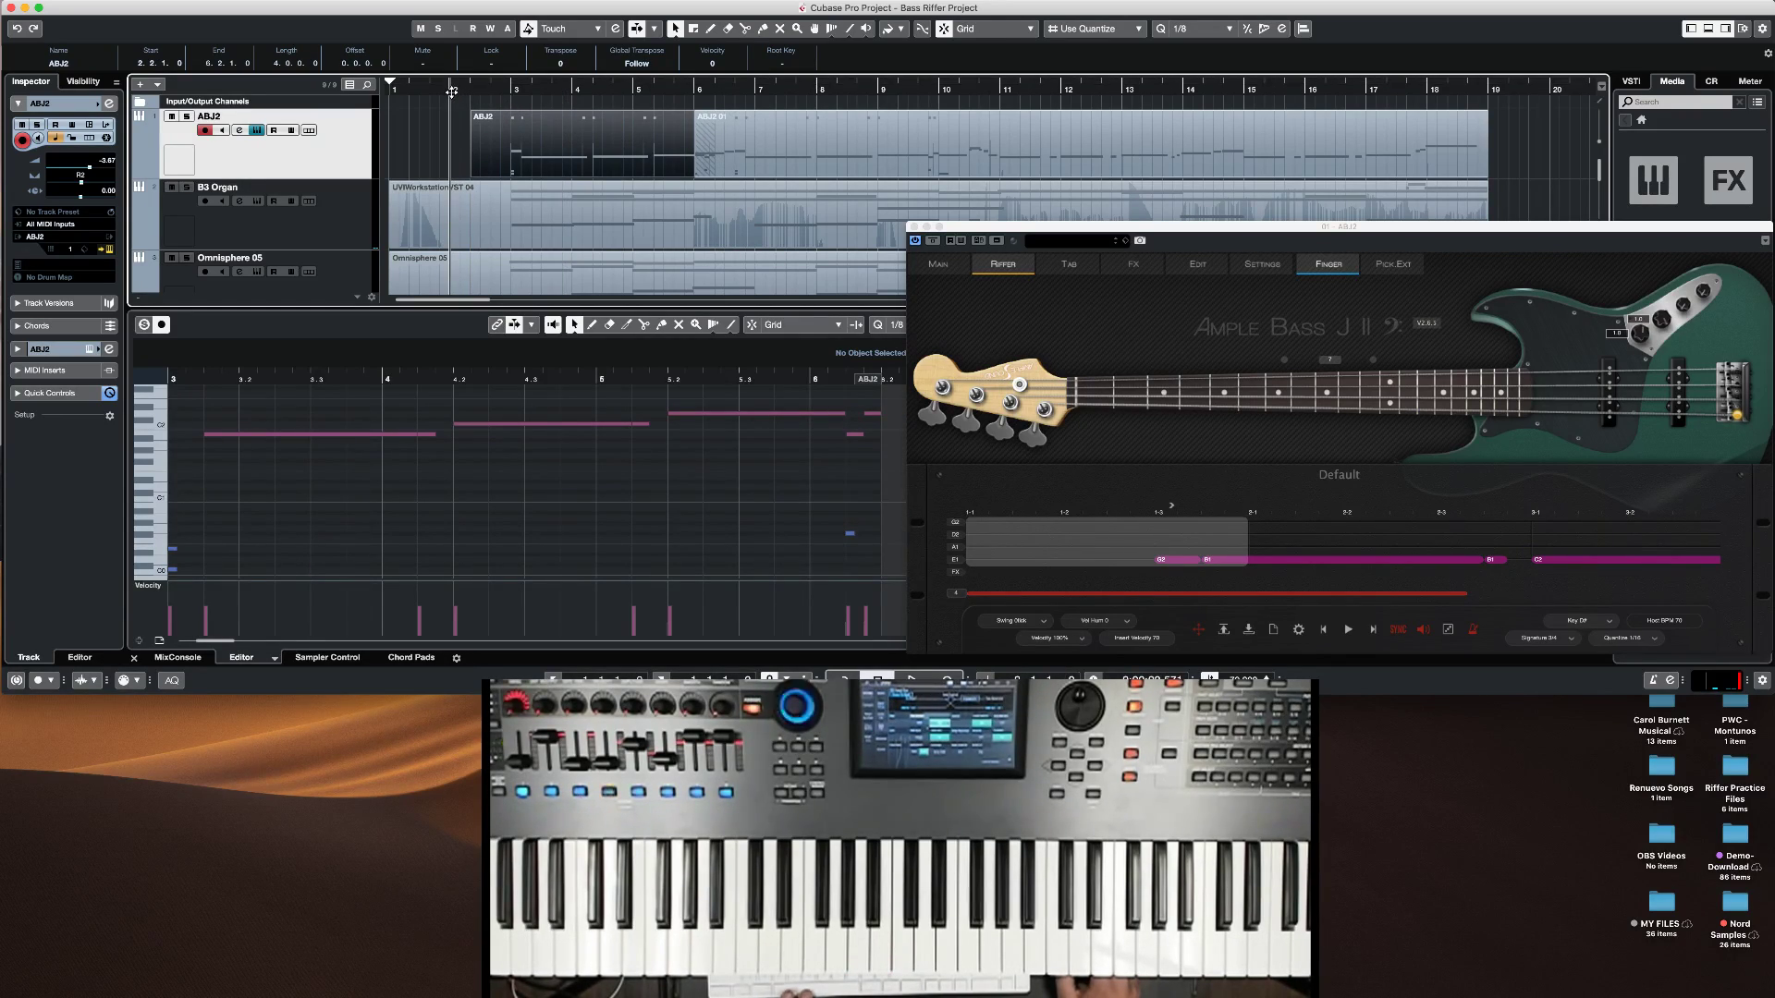
key("space")
Step: Move the new ABJ2 part's start to the beginning of bar 2 and play the song from just before it
left_click_drag(550, 151, 531, 151)
left_click(438, 88)
key("space")
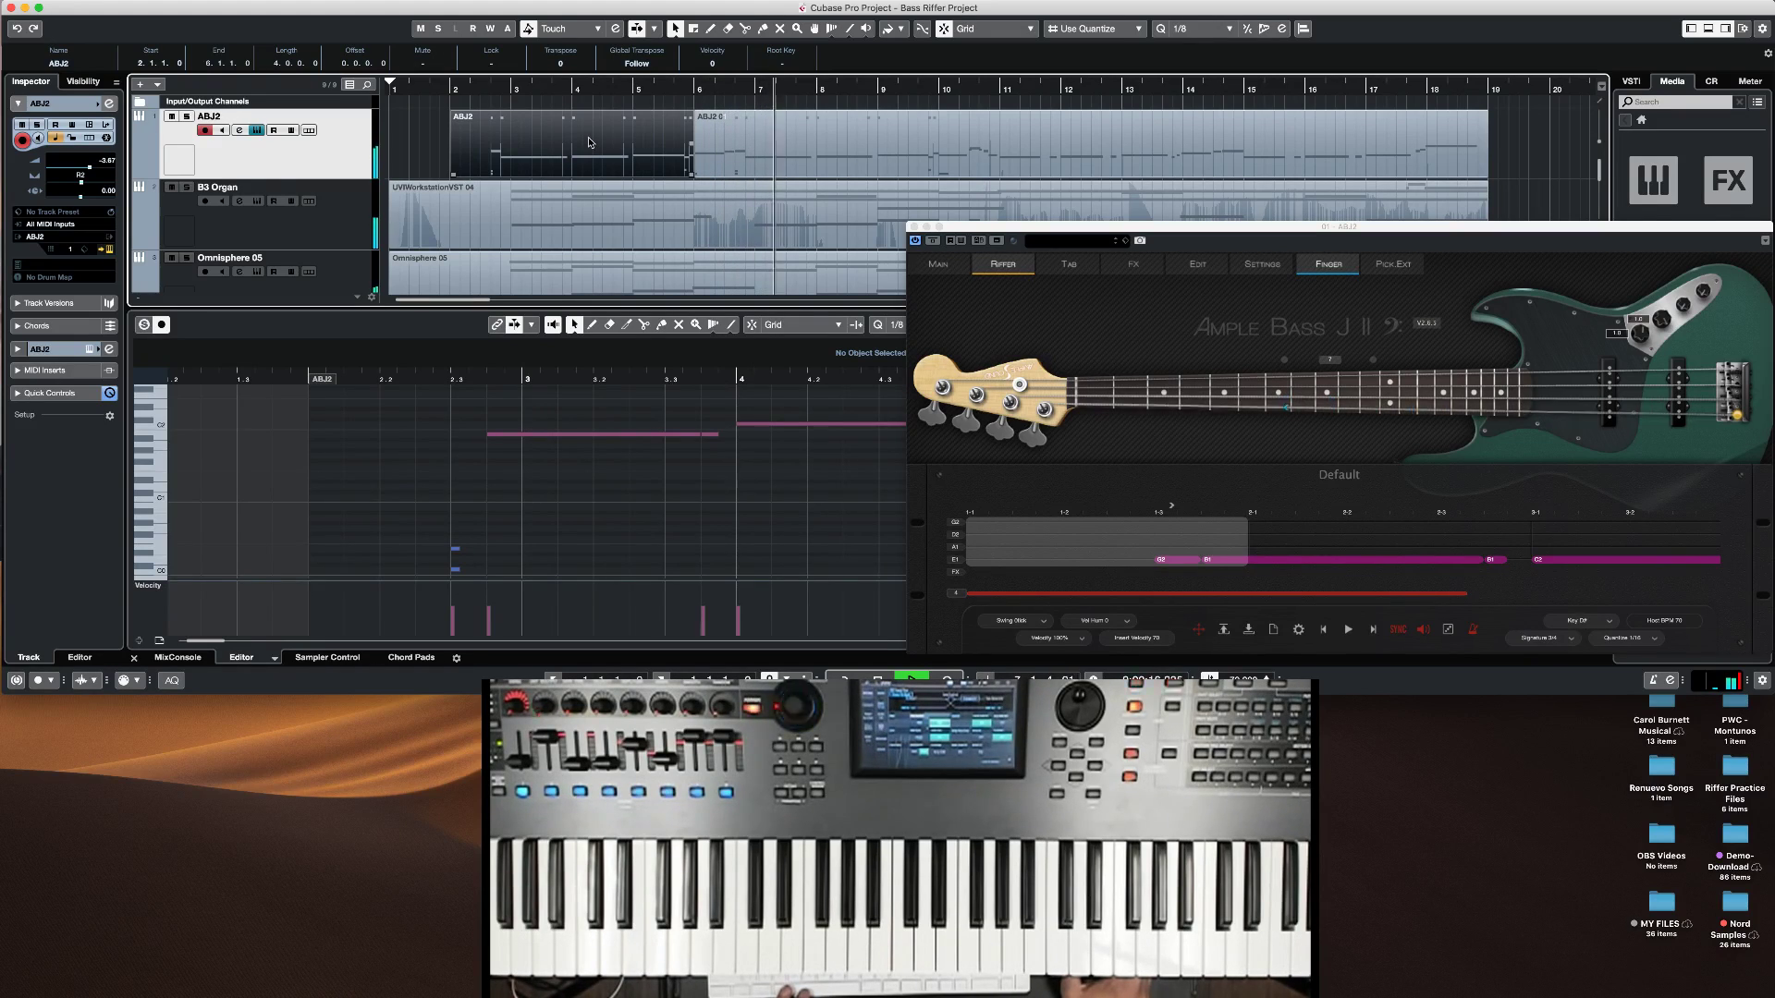
Step: Inspect the riff's first note with its legato slide setting, audition the riff in the Riffer and close the ABJ2 instrument window
left_click_drag(975, 225, 472, 197)
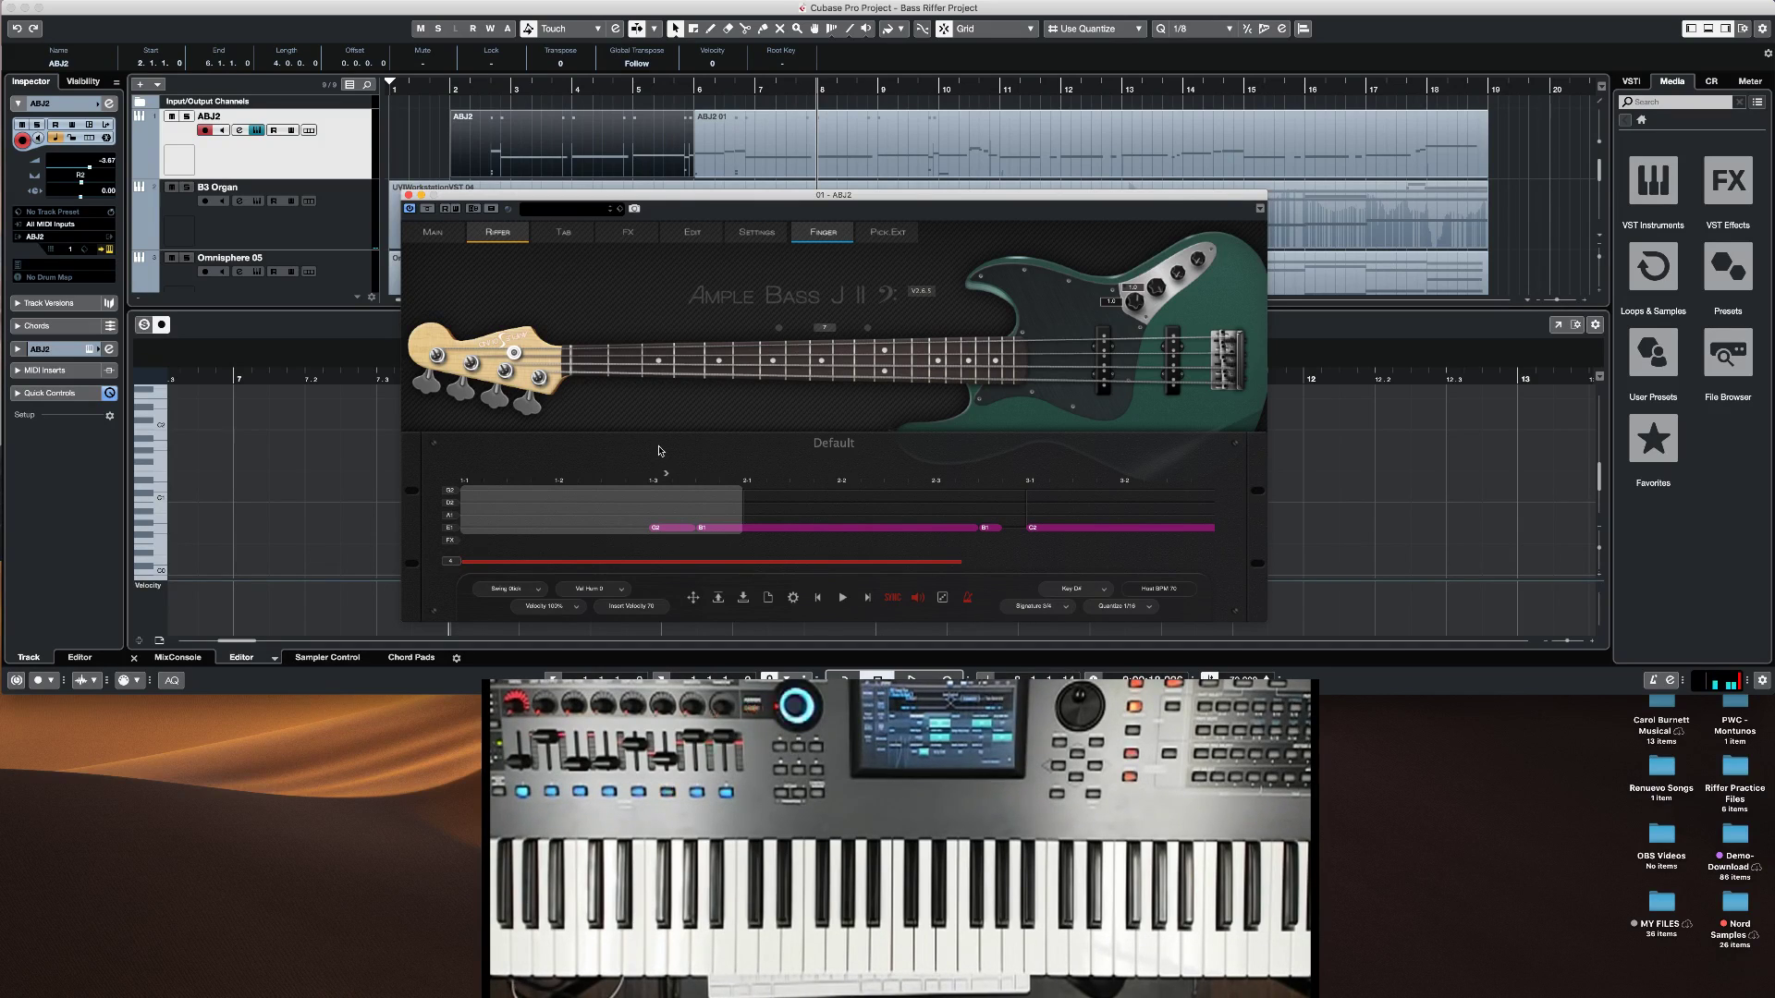
left_click(700, 529)
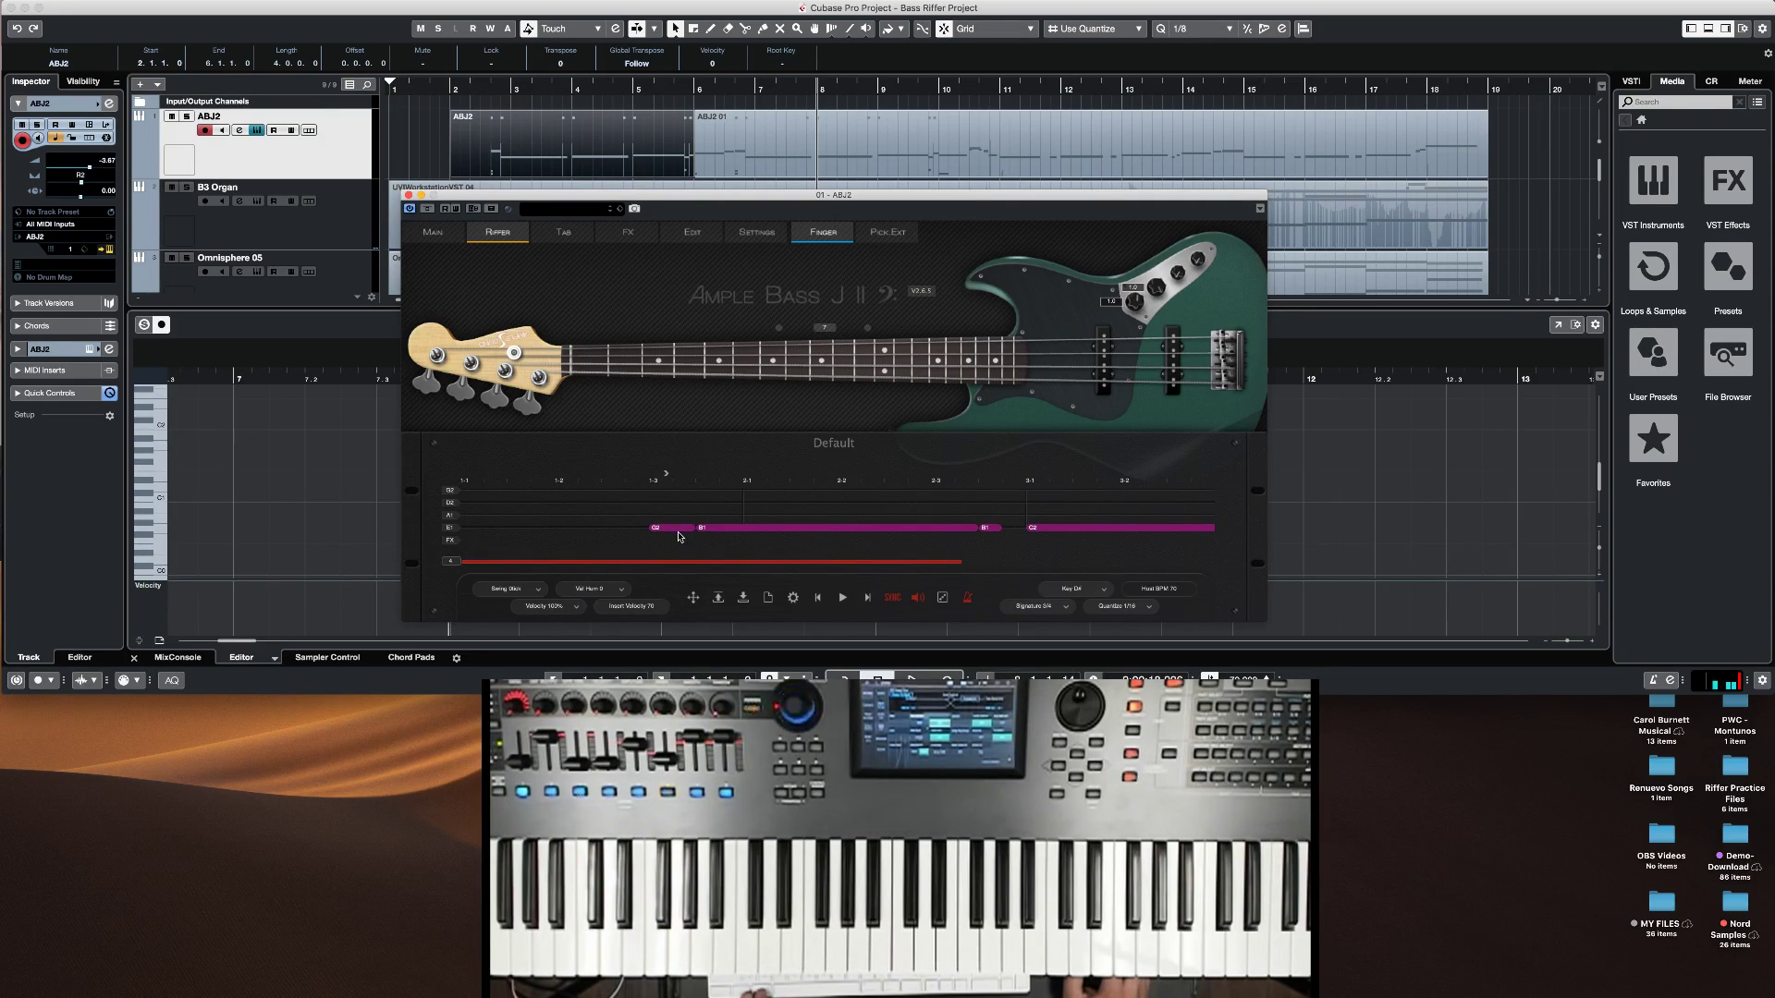
left_click(680, 533)
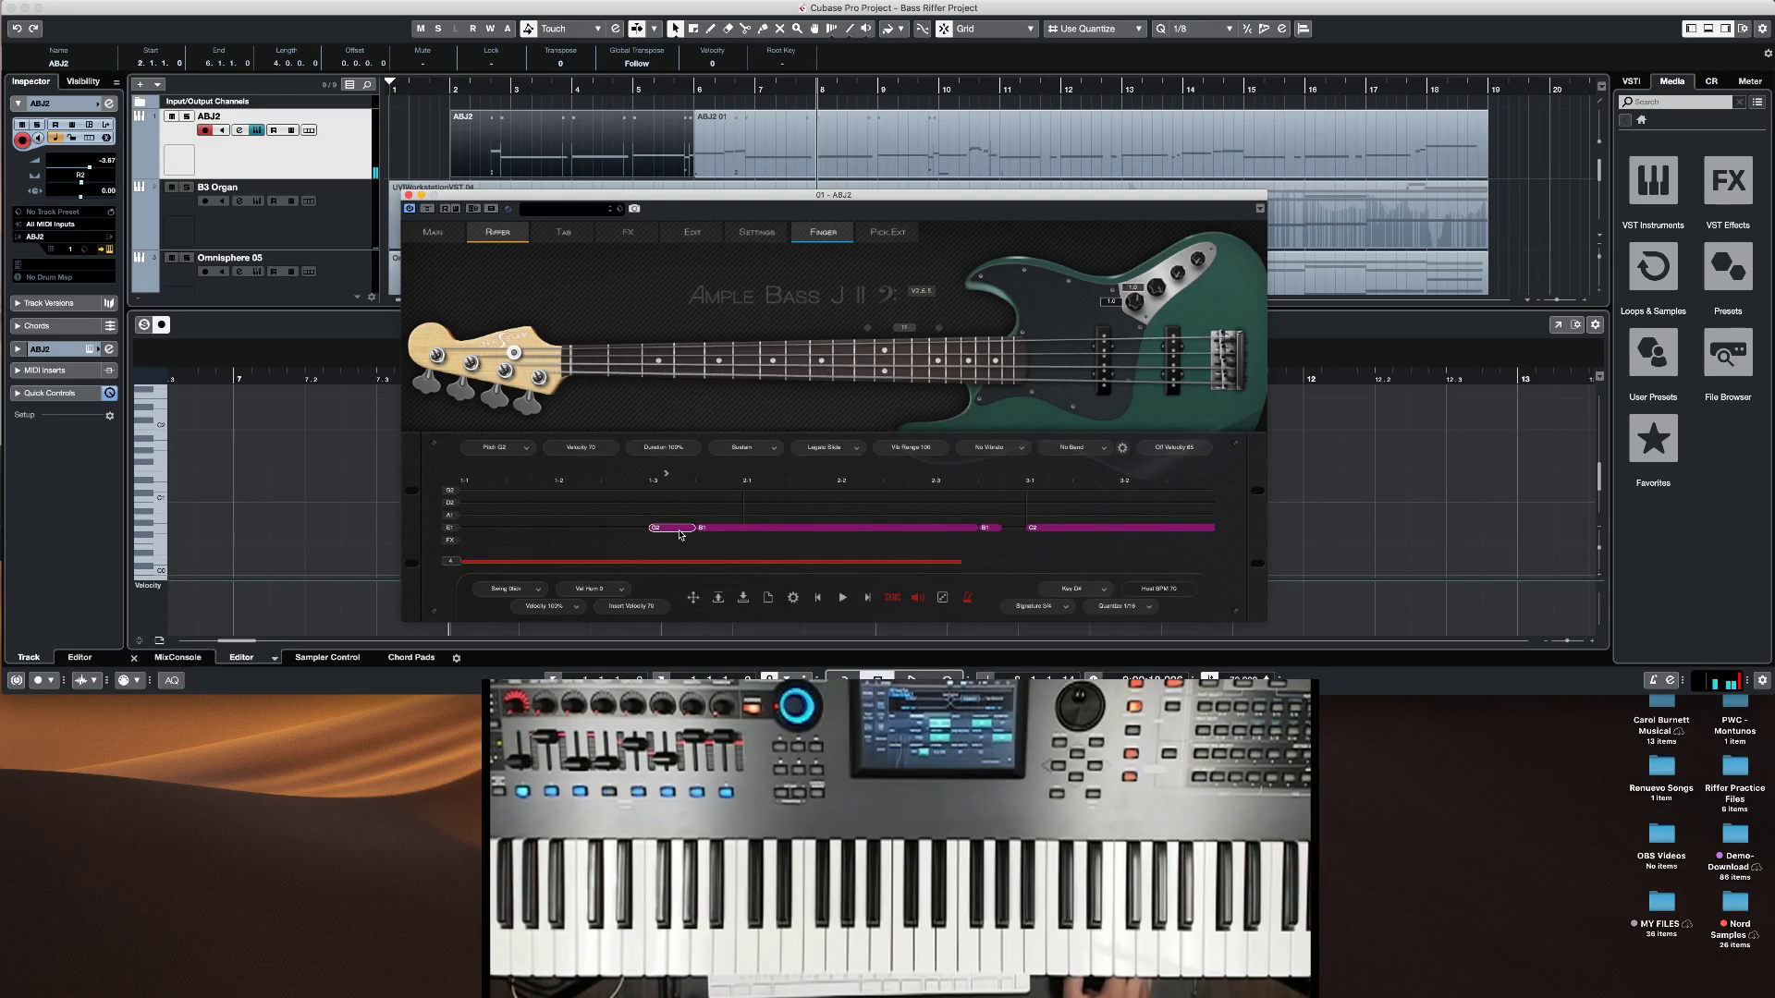
left_click_drag(680, 534, 788, 599)
left_click(842, 599)
left_click(842, 600)
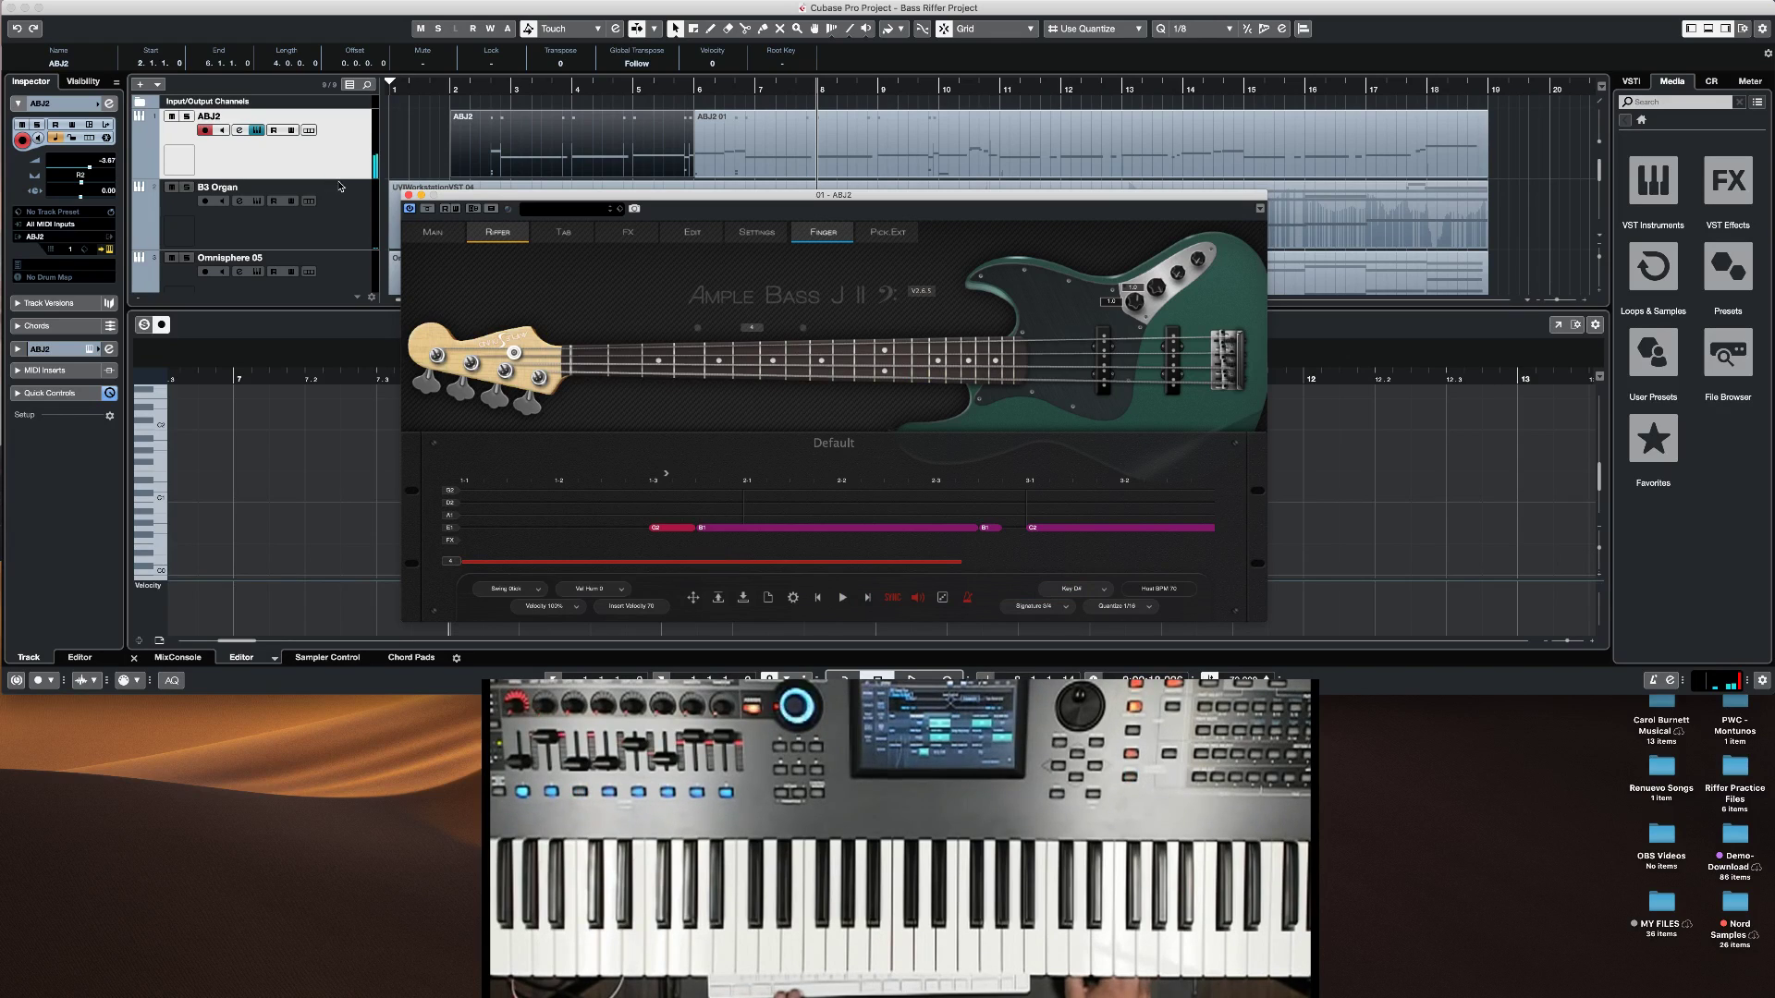
left_click(409, 195)
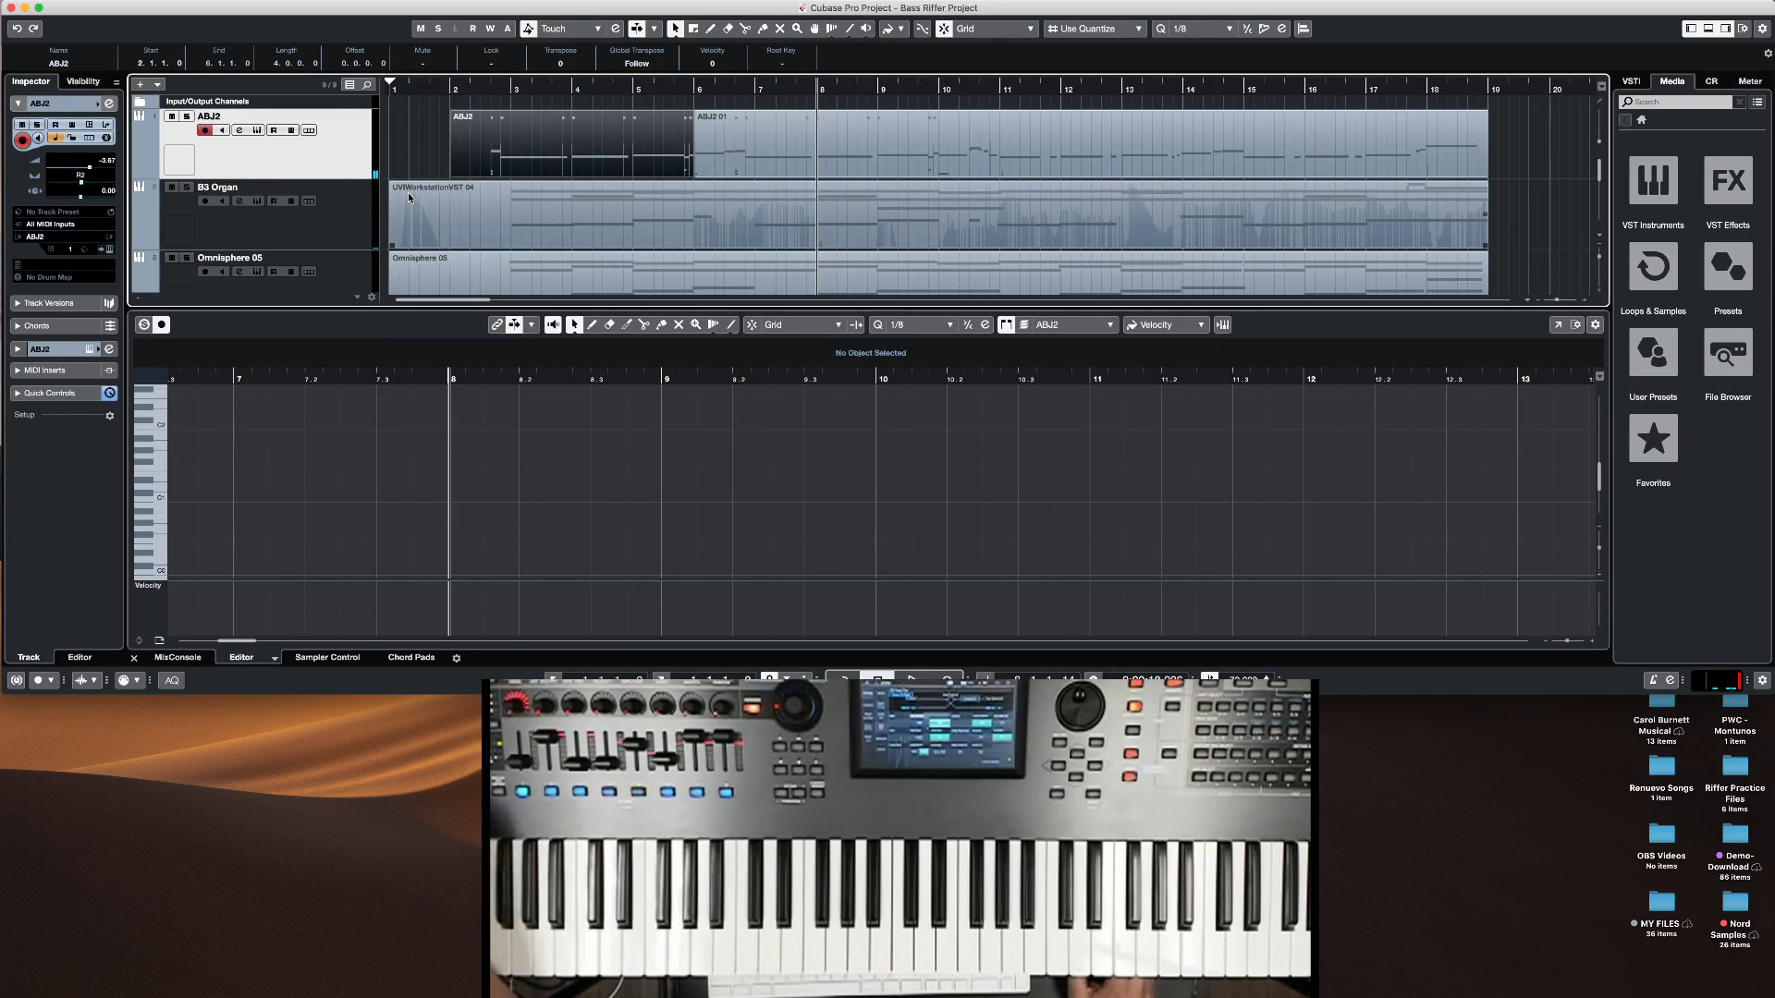